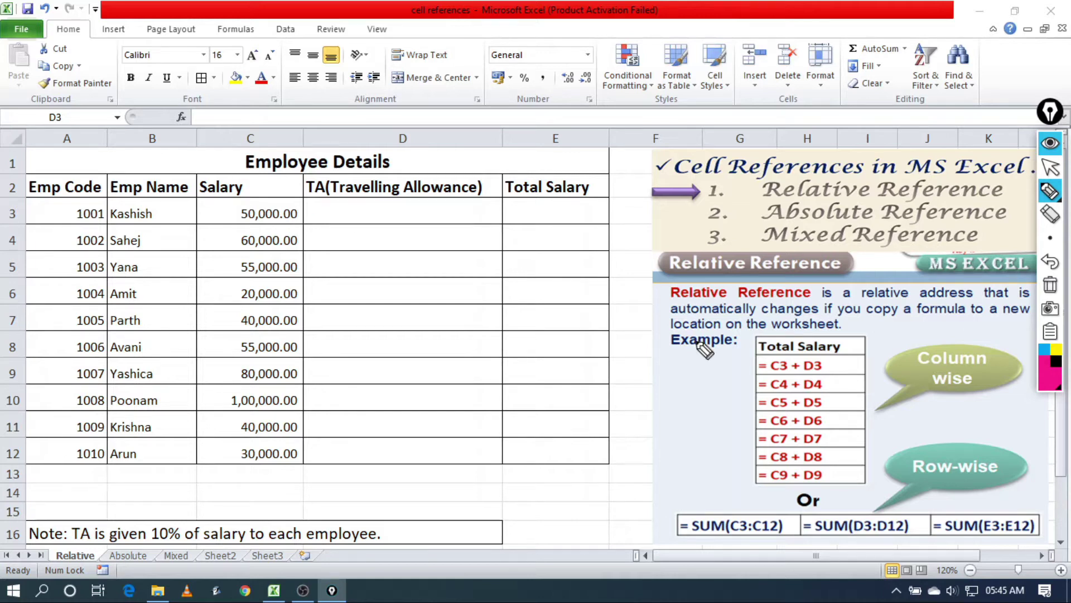
# Annotate in pink ink: circle column D, number rows 3–5, and point at the = C3 + D3 example
pyautogui.moveTo(631, 271); pyautogui.dragTo(657, 263)
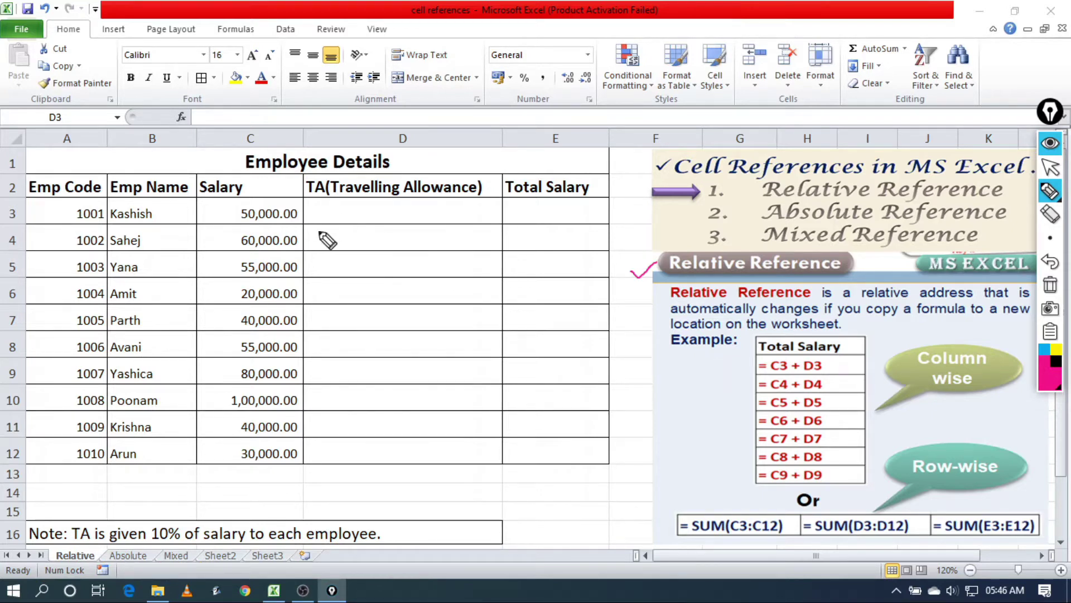
pyautogui.moveTo(374, 211); pyautogui.dragTo(369, 445)
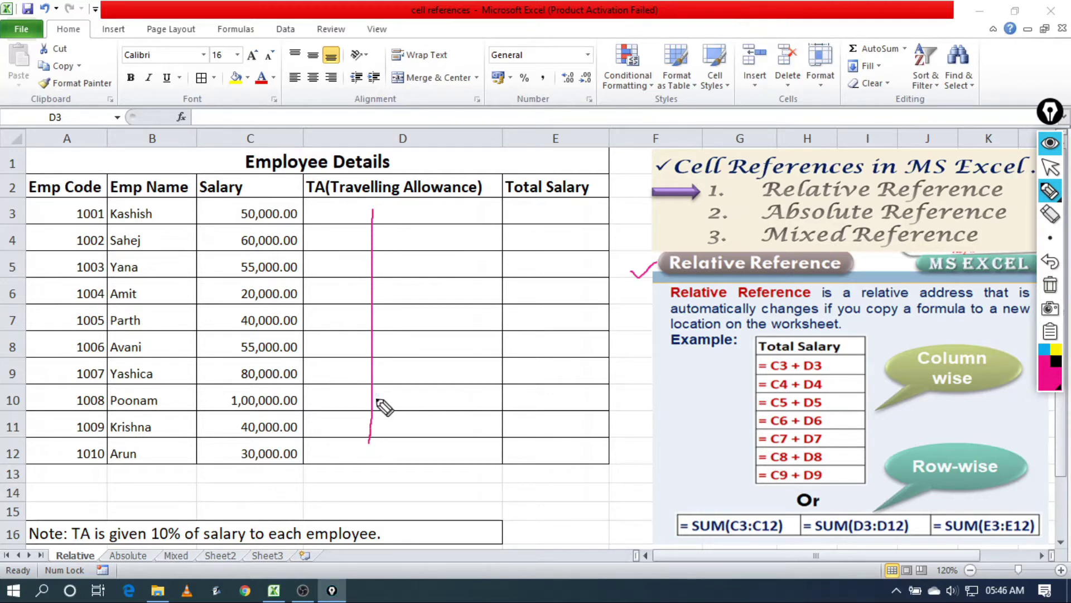
pyautogui.moveTo(411, 127)
pyautogui.mouseDown()
pyautogui.moveTo(371, 147)
pyautogui.moveTo(433, 144)
pyautogui.moveTo(417, 124)
pyautogui.moveTo(399, 125)
pyautogui.mouseUp()
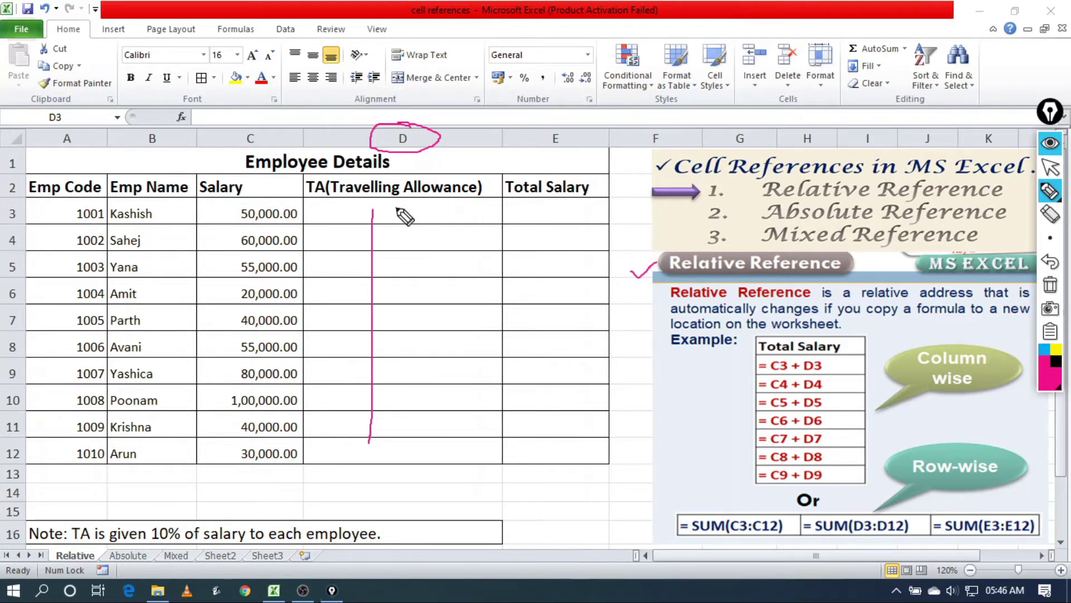
pyautogui.moveTo(396, 203)
pyautogui.mouseDown()
pyautogui.moveTo(410, 220)
pyautogui.moveTo(395, 221)
pyautogui.mouseUp()
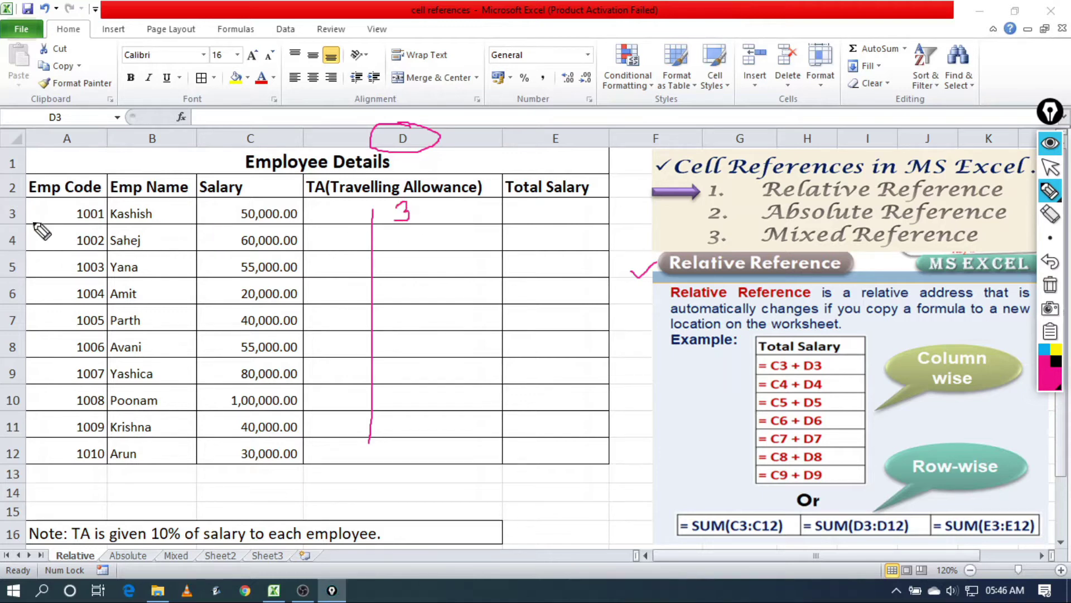
pyautogui.moveTo(29, 212)
pyautogui.mouseDown()
pyautogui.moveTo(353, 211)
pyautogui.moveTo(338, 217)
pyautogui.moveTo(408, 244)
pyautogui.moveTo(389, 275)
pyautogui.moveTo(414, 257)
pyautogui.mouseUp()
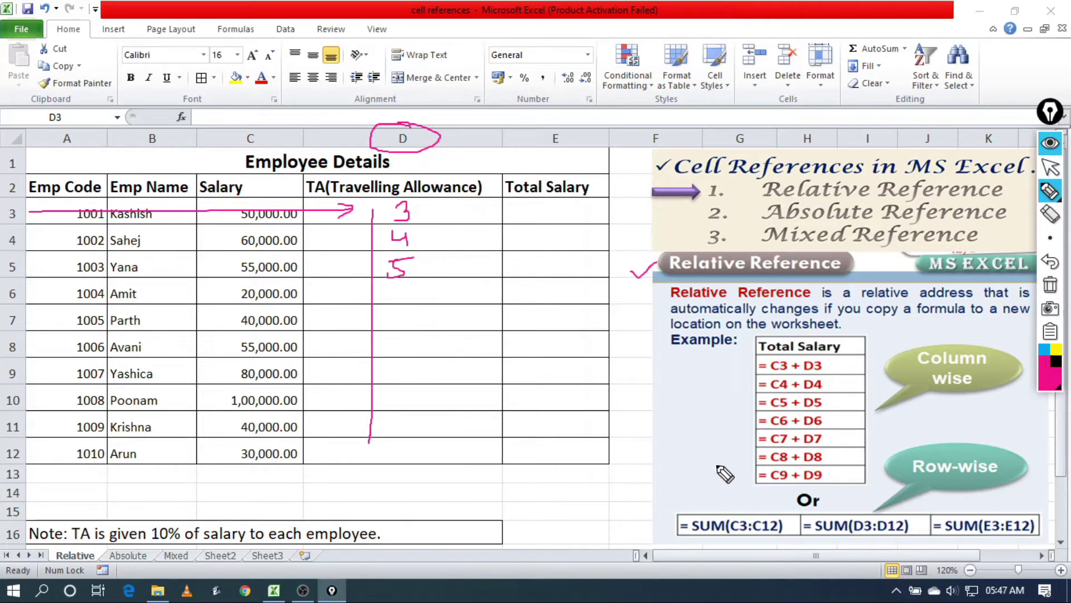
pyautogui.moveTo(701, 368)
pyautogui.mouseDown()
pyautogui.moveTo(742, 366)
pyautogui.moveTo(733, 378)
pyautogui.mouseUp()
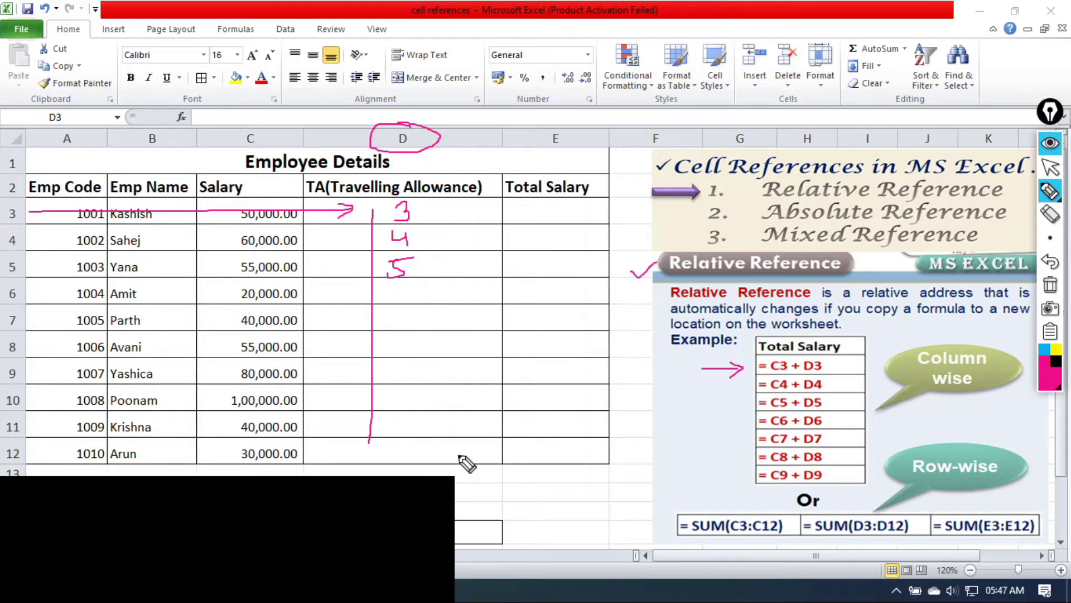
# Clear the ink and enter =C3*10/100 in D3, giving a 5,000.00 allowance
pyautogui.click(1050, 284)
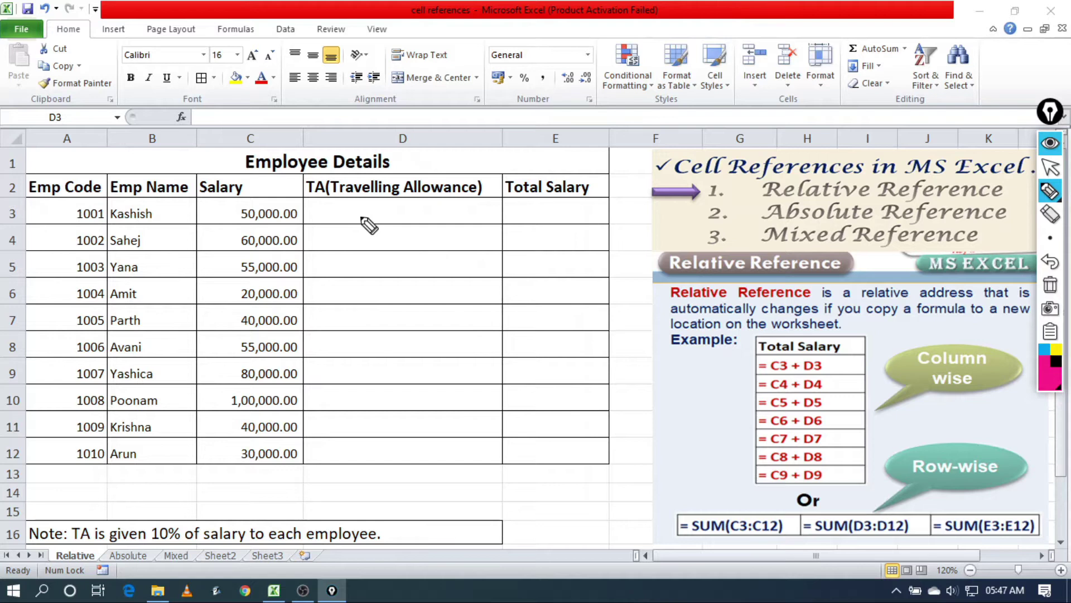
pyautogui.click(1050, 166)
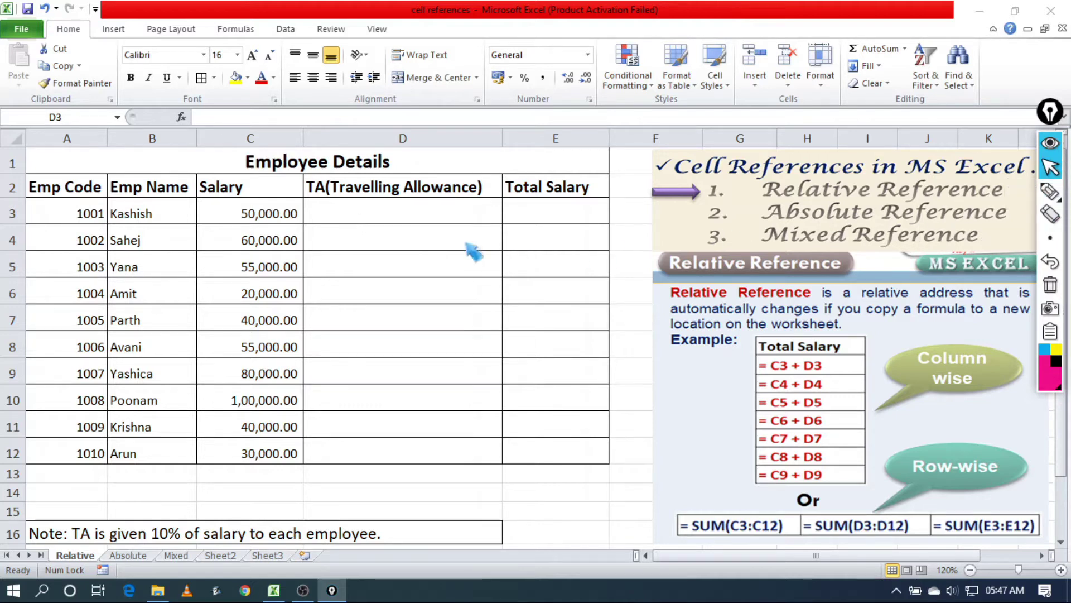
pyautogui.click(357, 213)
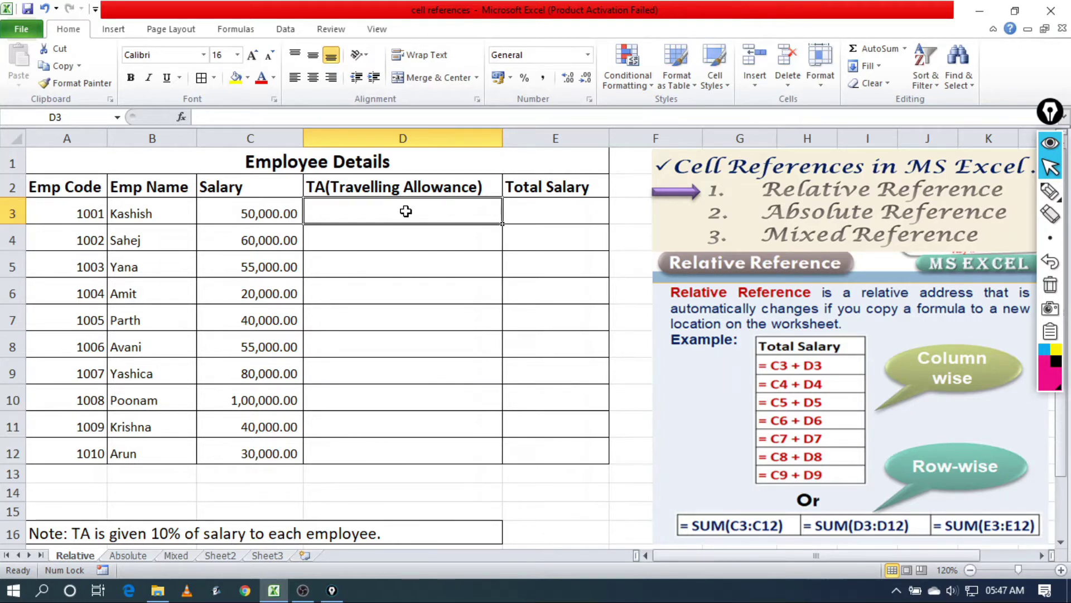
pyautogui.write('=')
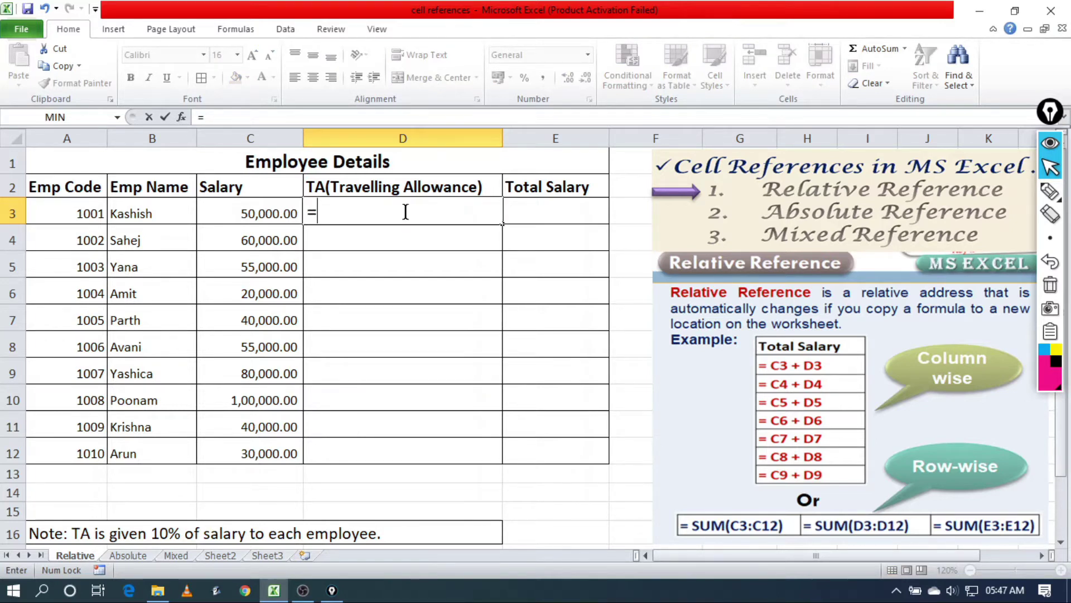
pyautogui.write('c')
pyautogui.write('3')
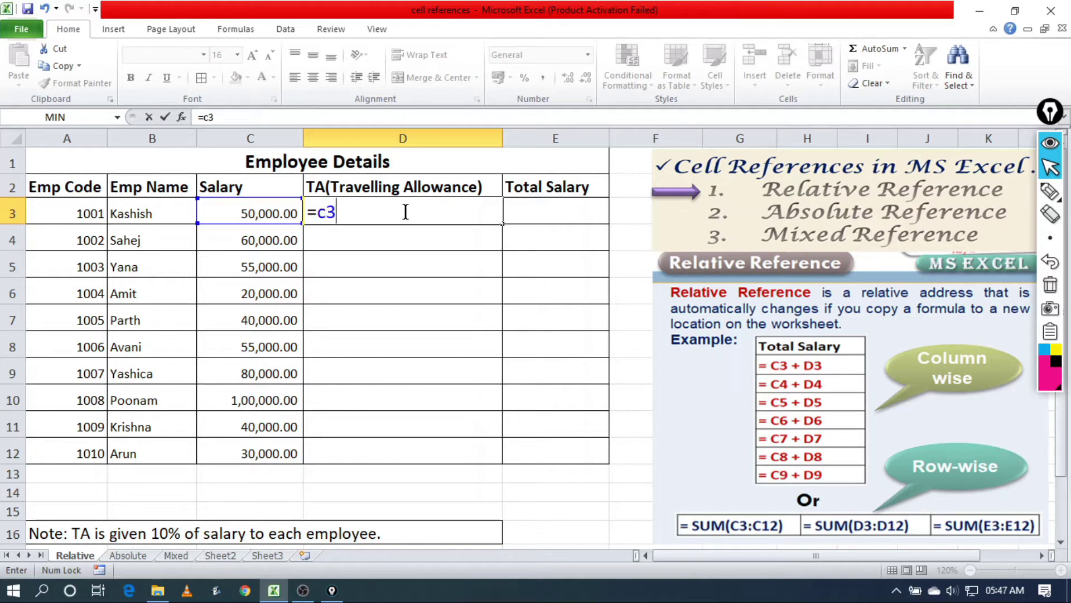
pyautogui.write('*10/')
pyautogui.write('100')
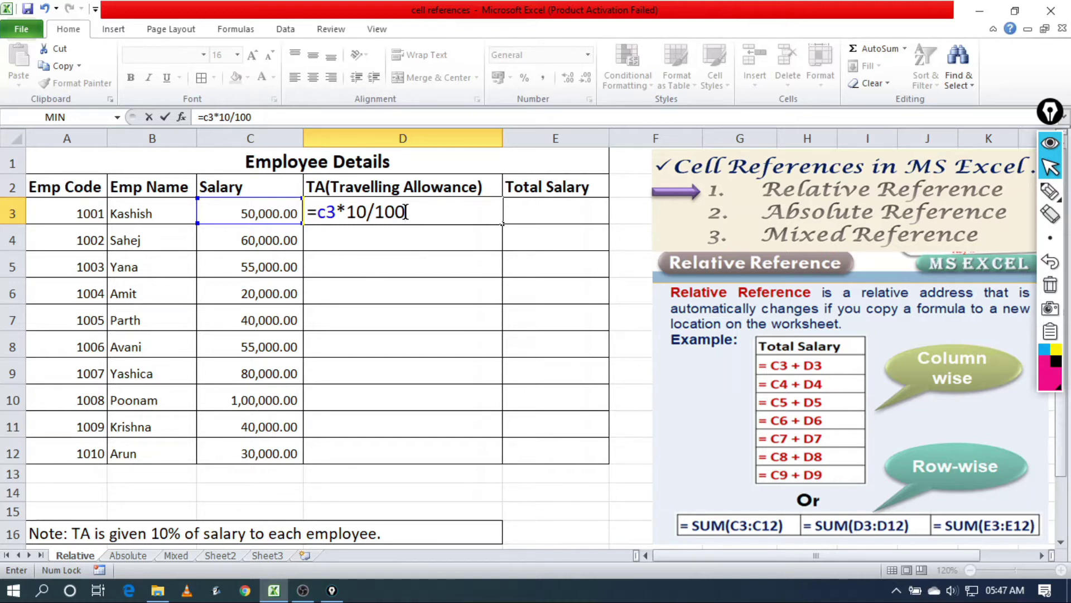
pyautogui.press('Return')
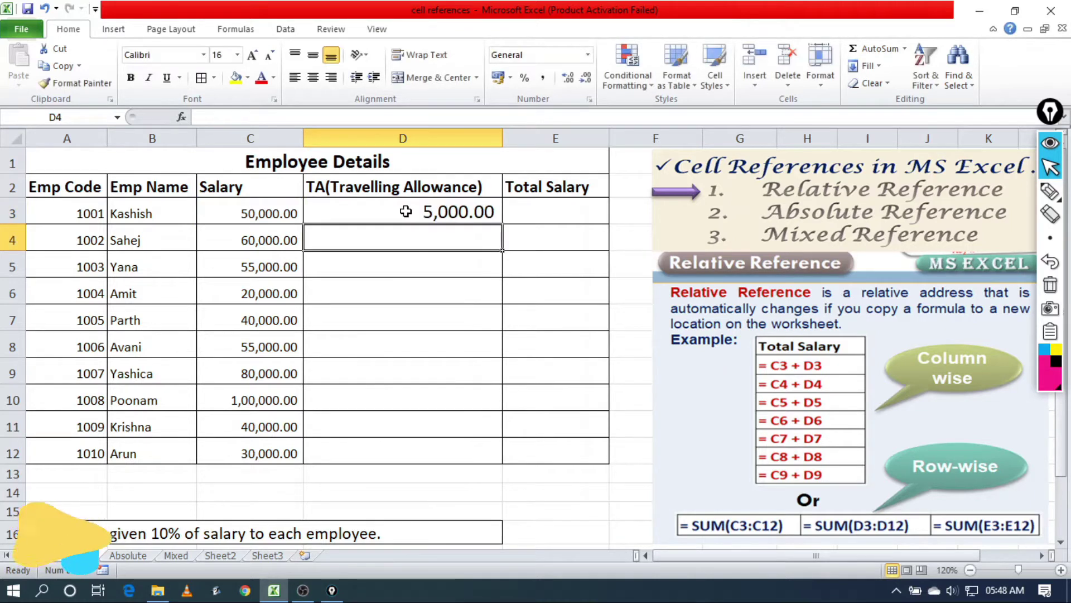
# Circle D3's =C3*10/100 formula in the formula bar with the highlighter
pyautogui.click(405, 211)
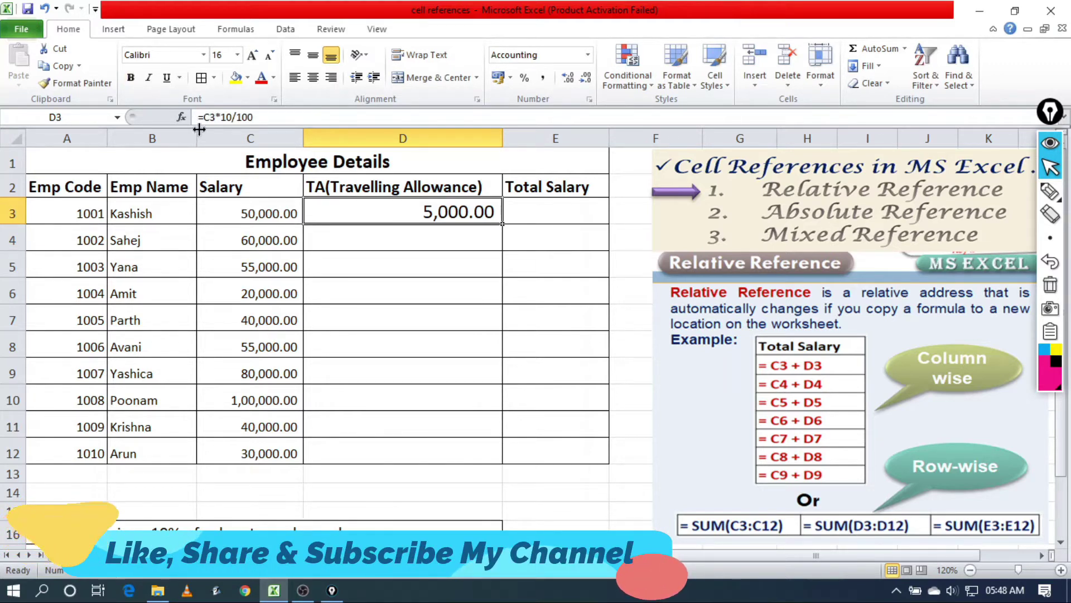
pyautogui.click(1050, 192)
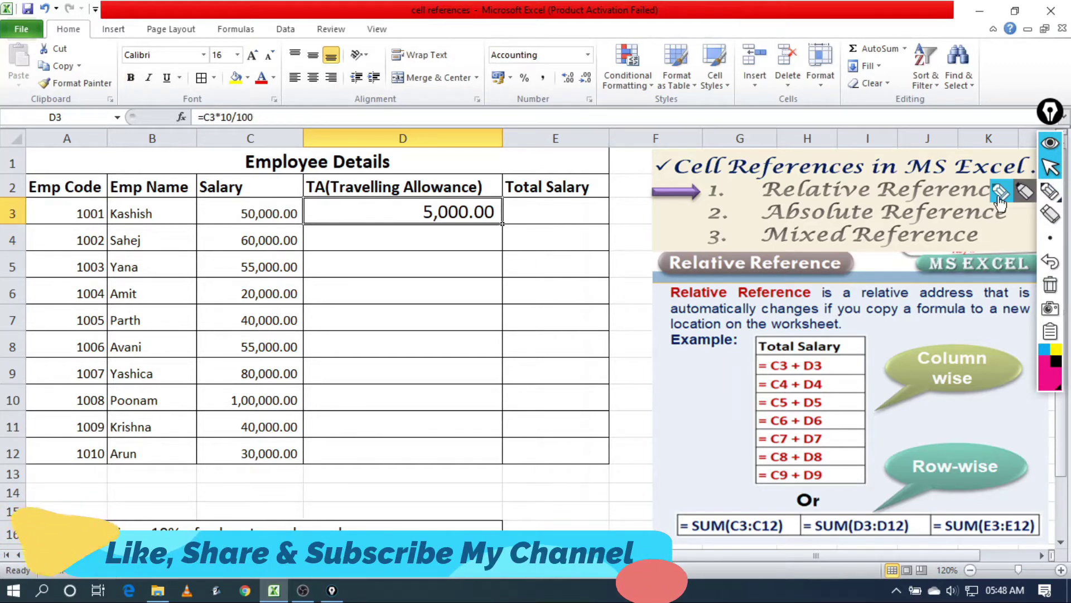
pyautogui.moveTo(214, 112); pyautogui.dragTo(227, 120)
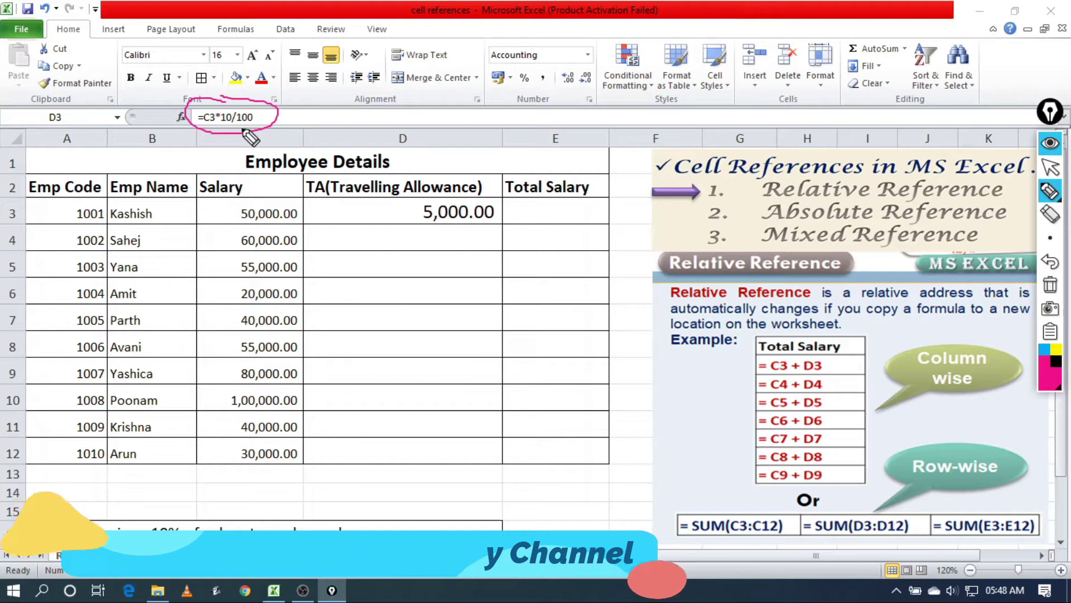
pyautogui.click(1050, 167)
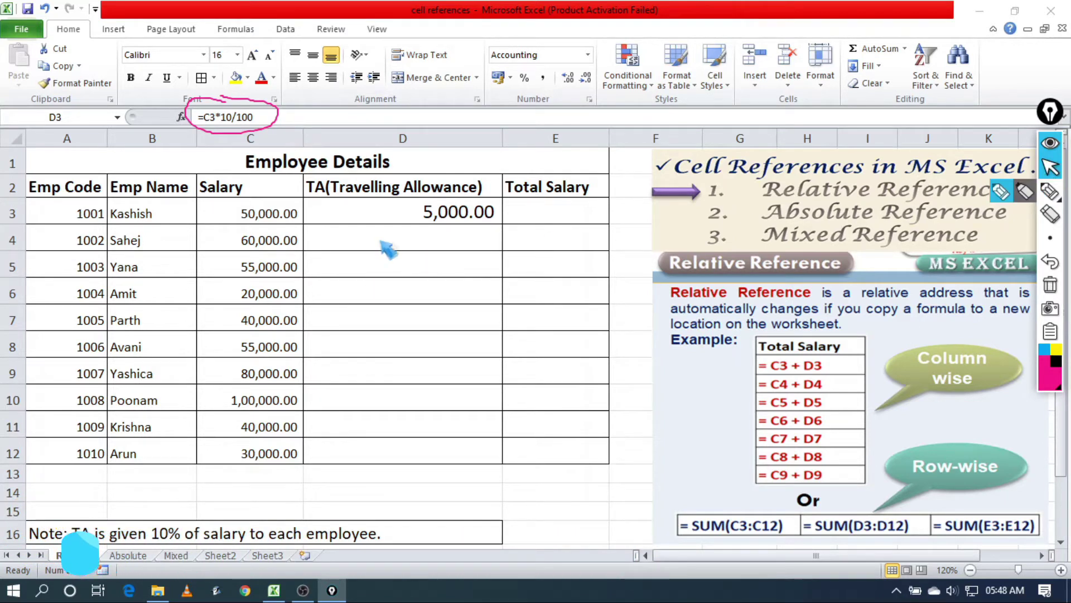
# Enter =C4*10/100 in D4 for a 6,000.00 allowance, then select D3:D12
pyautogui.click(381, 238)
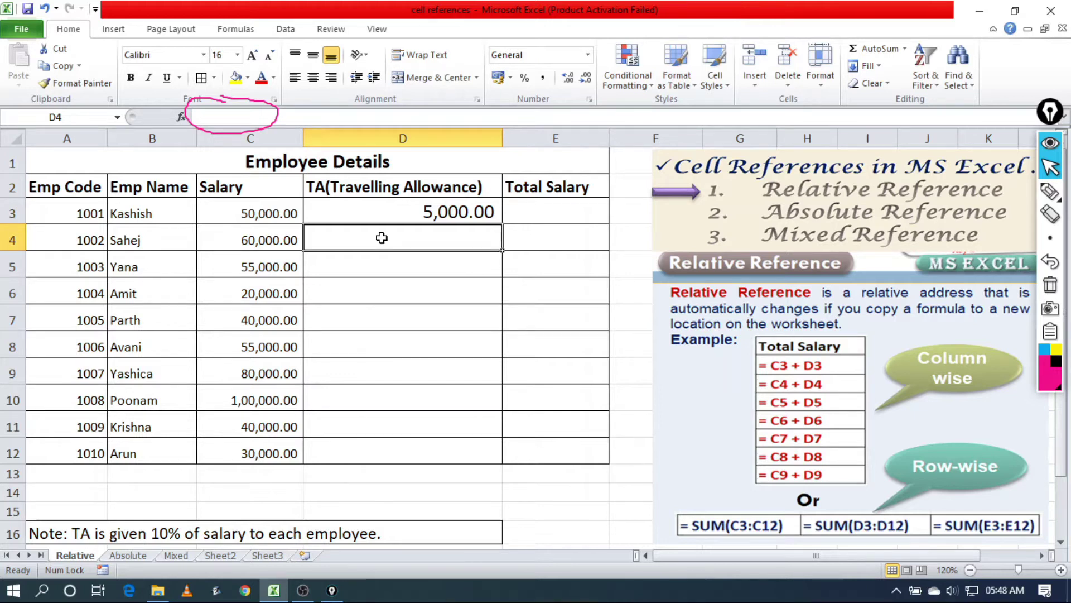
pyautogui.write('=')
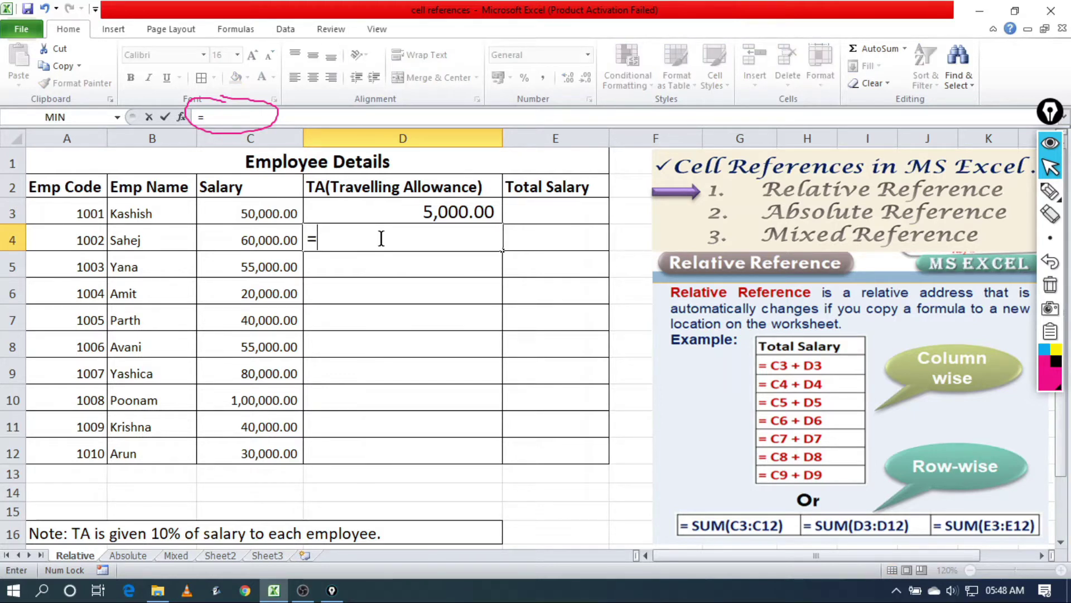
pyautogui.write('c4')
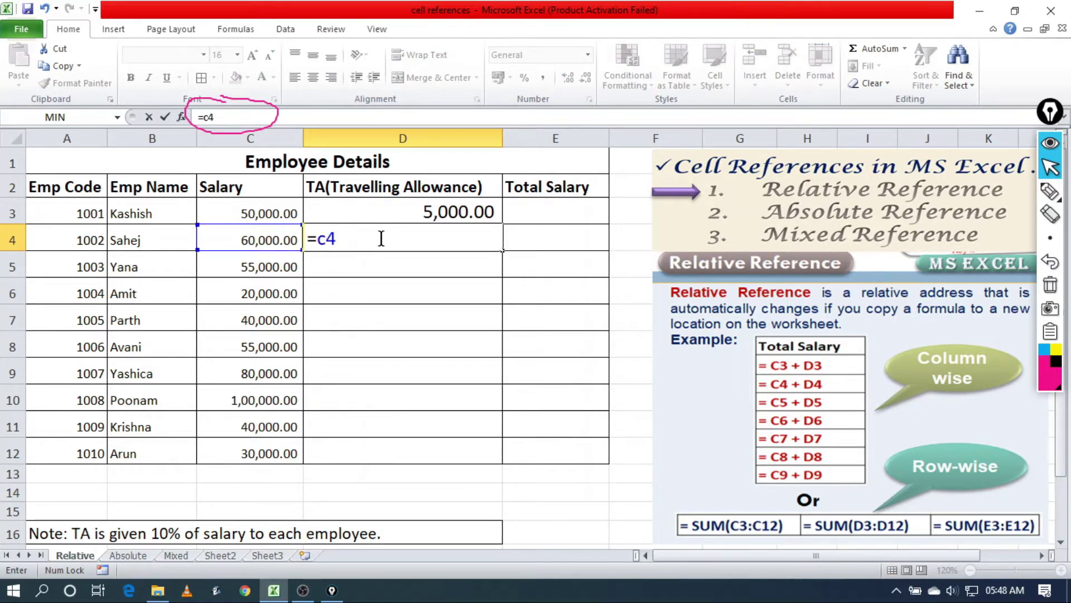
pyautogui.write('*10/')
pyautogui.write('100')
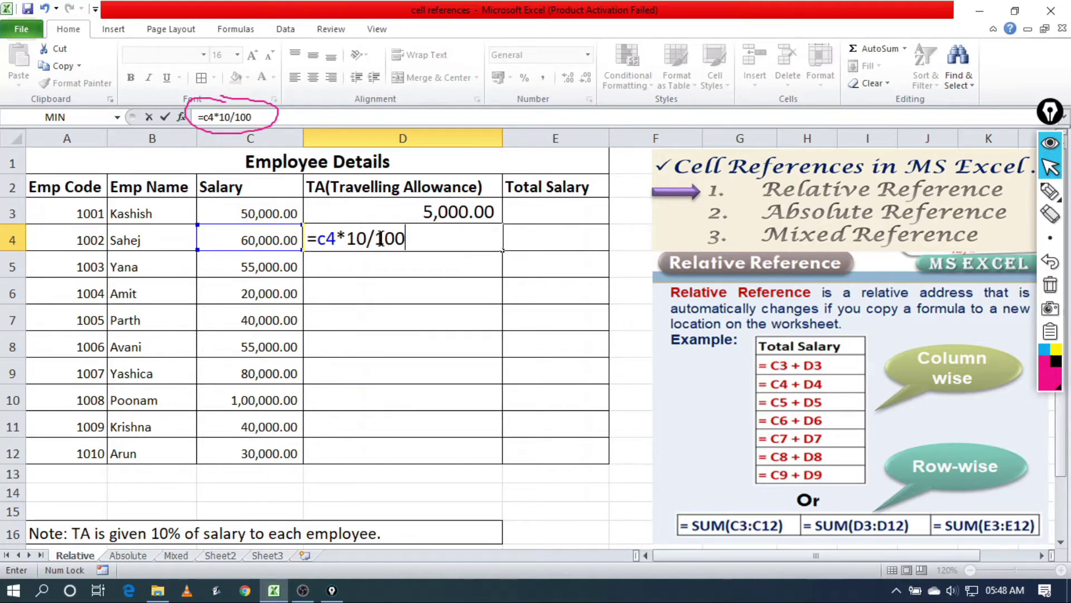
pyautogui.press('Return')
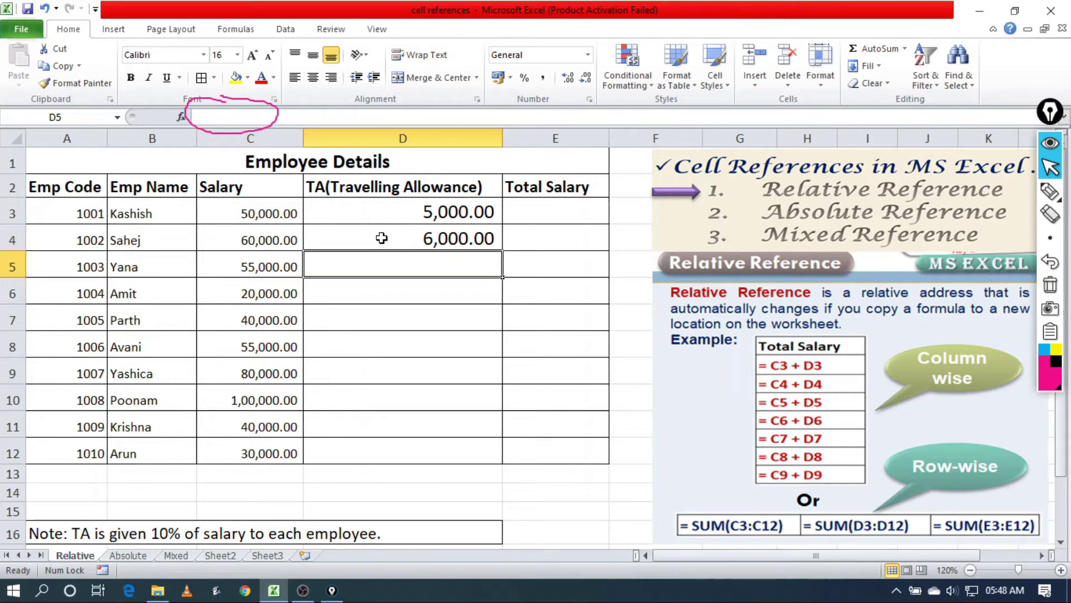
pyautogui.moveTo(376, 214); pyautogui.dragTo(377, 451)
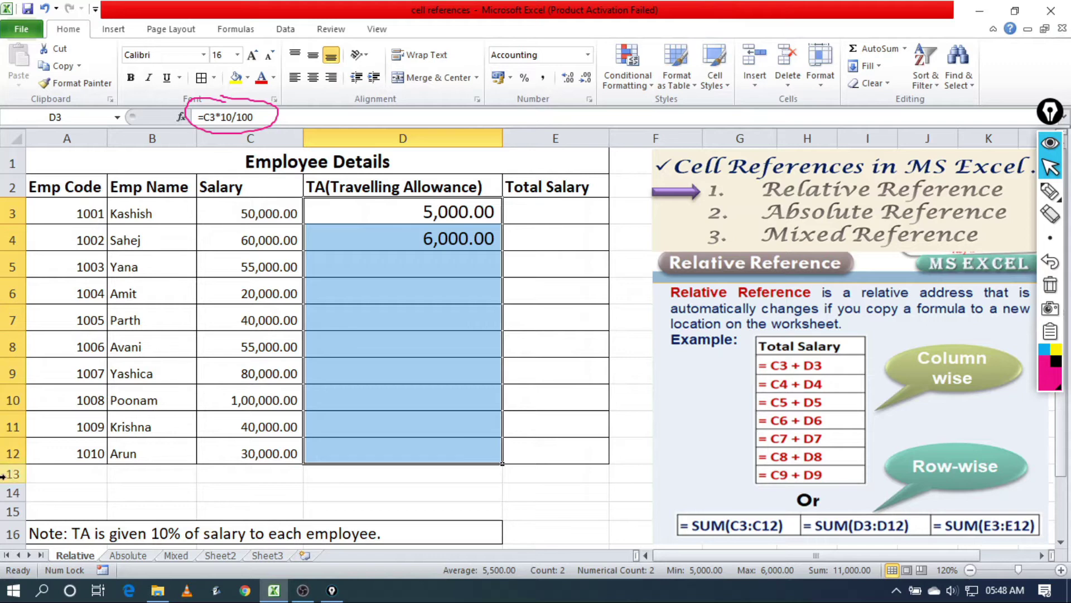
pyautogui.click(396, 260)
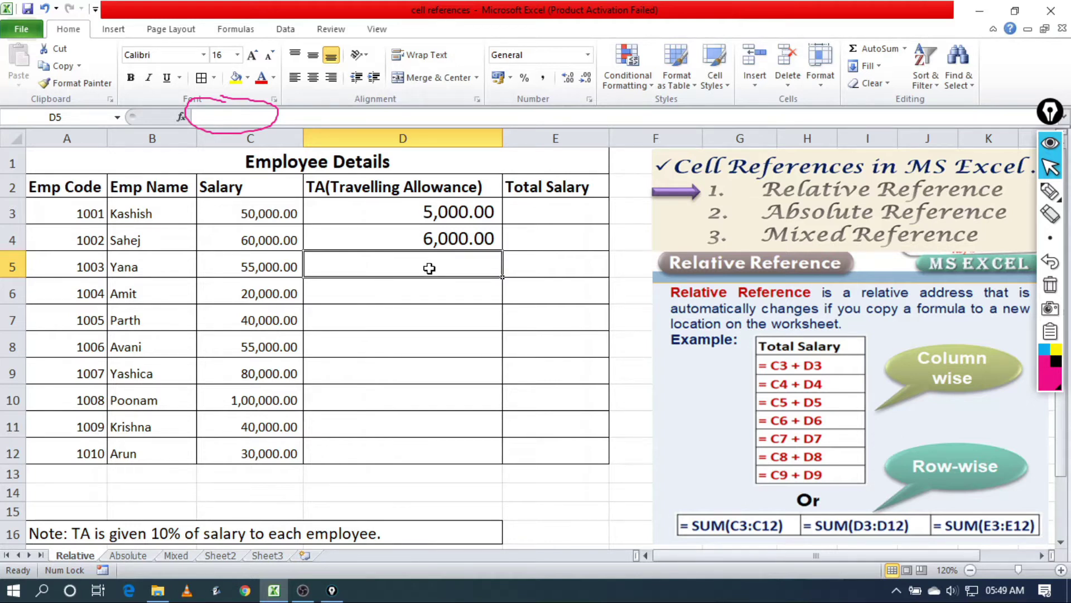
pyautogui.click(444, 213)
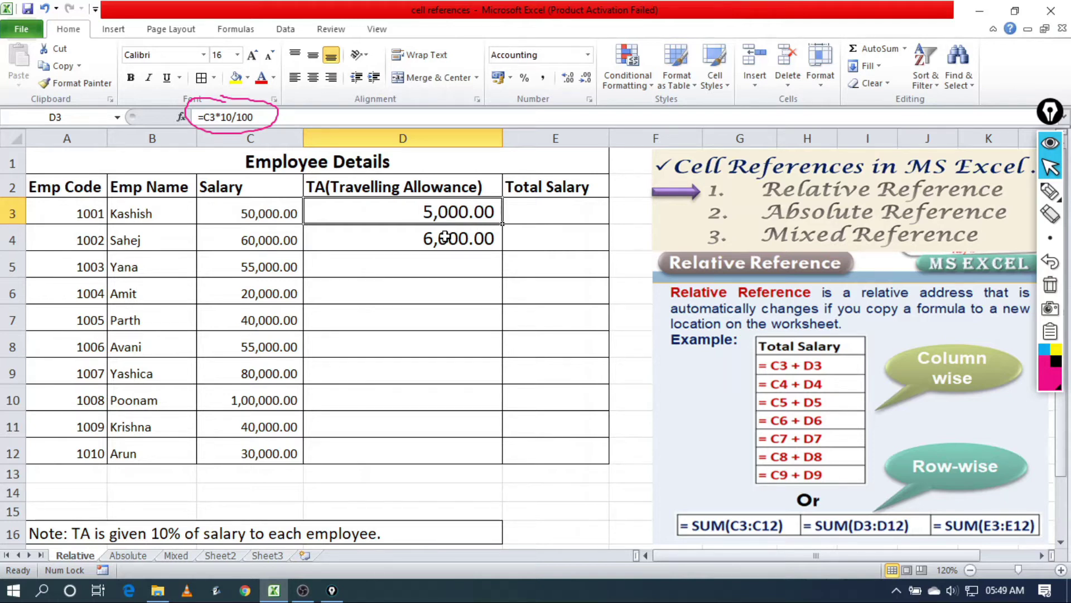
pyautogui.click(444, 237)
pyautogui.click(444, 265)
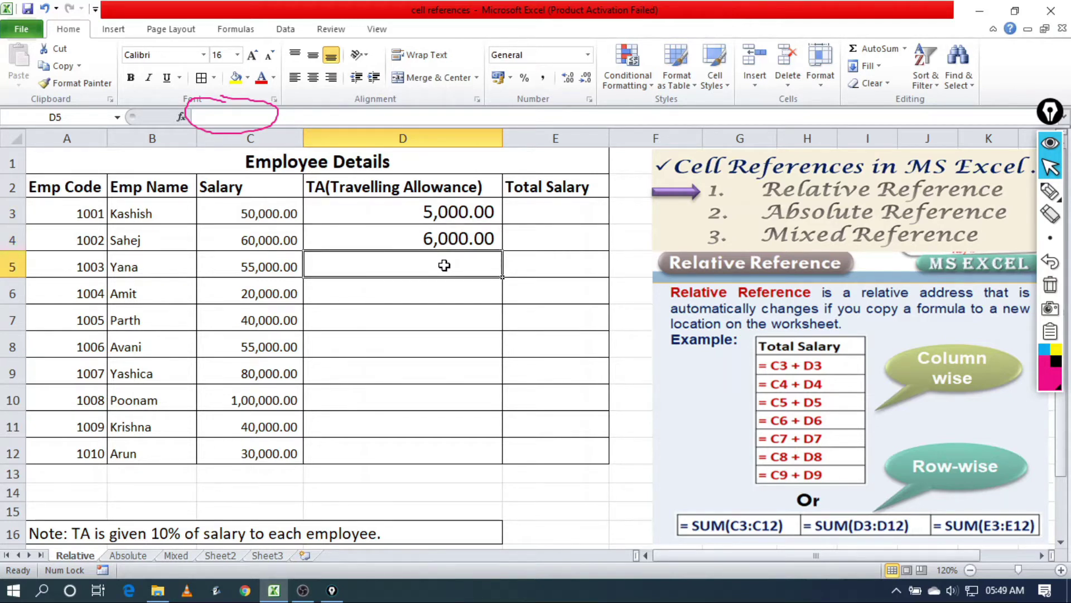
pyautogui.click(444, 293)
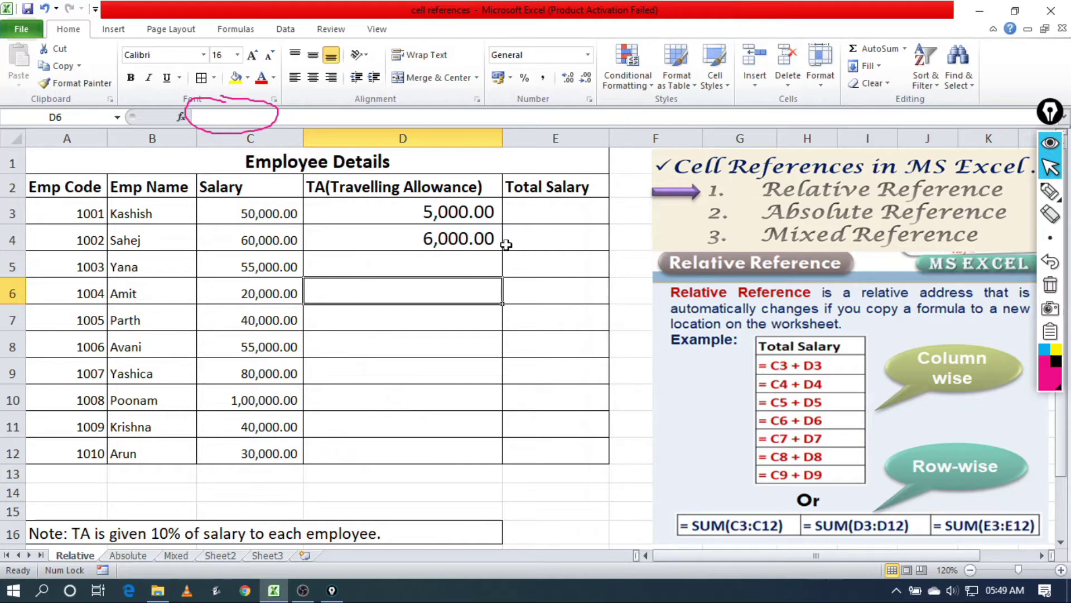
pyautogui.click(478, 212)
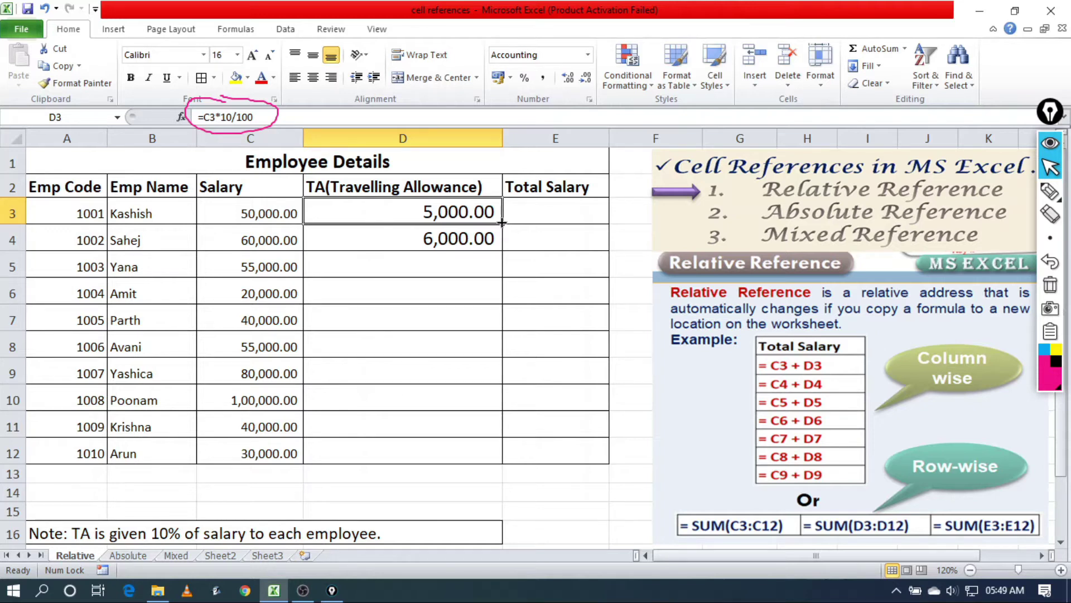
pyautogui.click(1050, 191)
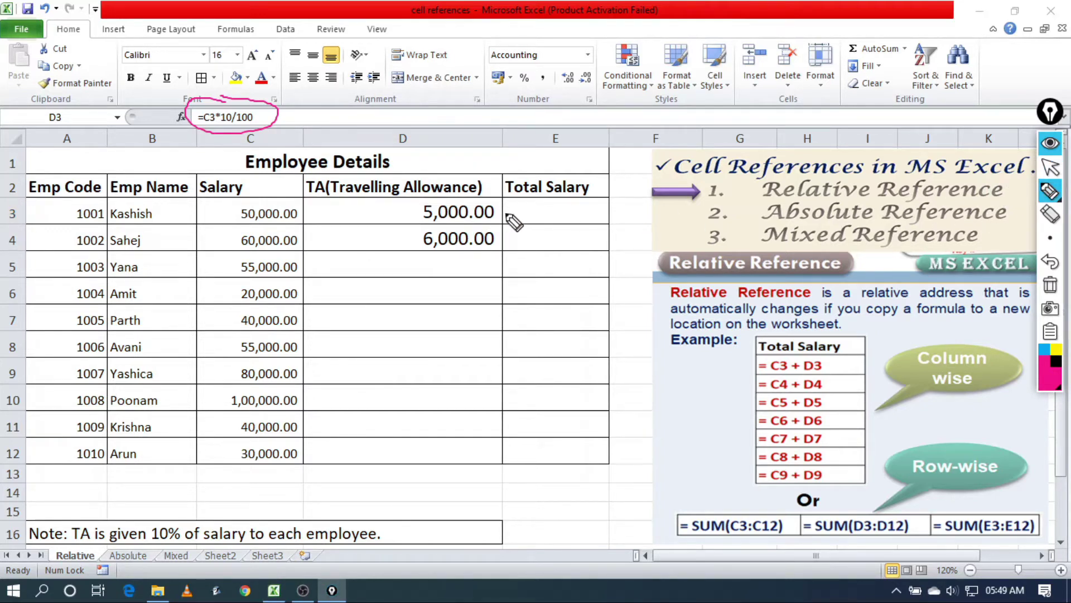
# Mark D3's 5,000.00 and fill its 10% formula down to D12
pyautogui.moveTo(504, 212)
pyautogui.mouseDown()
pyautogui.moveTo(512, 225)
pyautogui.moveTo(502, 215)
pyautogui.mouseUp()
pyautogui.click(1050, 167)
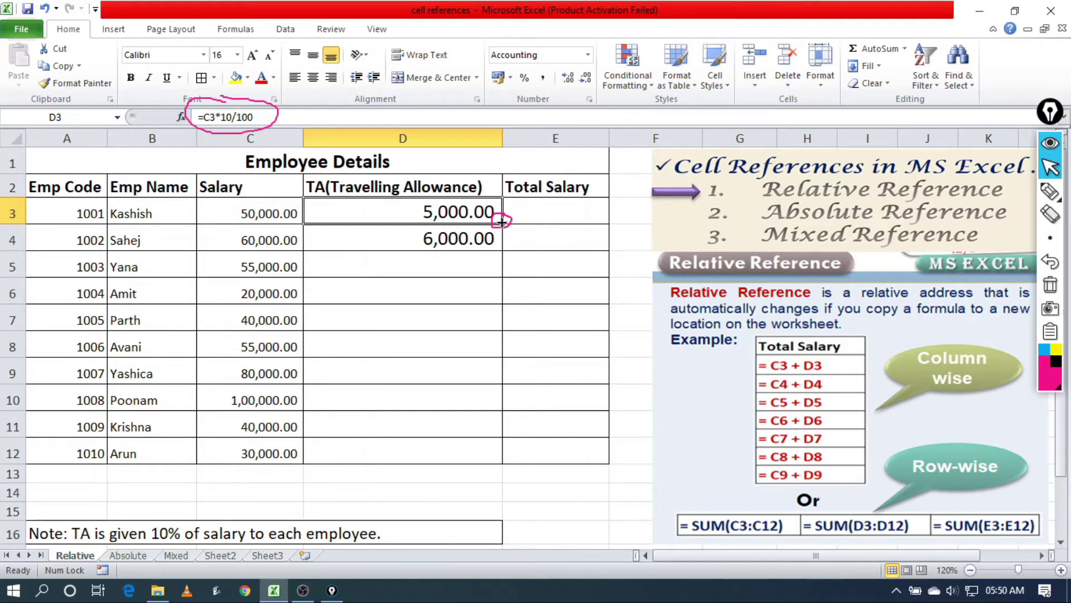
pyautogui.moveTo(502, 222); pyautogui.dragTo(501, 463)
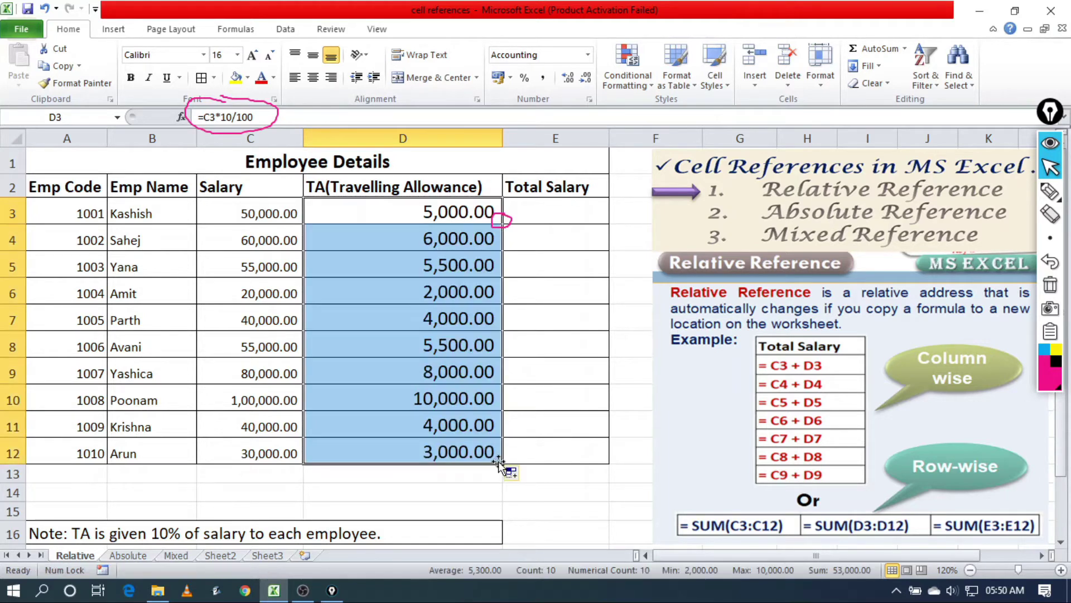
# Check the copied TA formulas in D5, D6 and D7, then return to D3
pyautogui.click(420, 266)
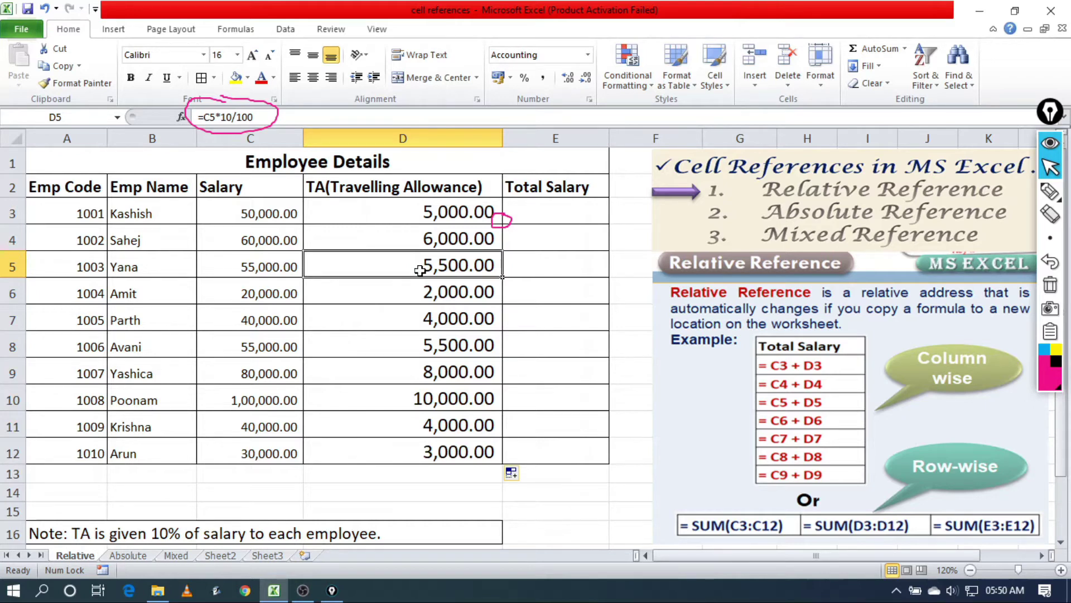
pyautogui.click(425, 292)
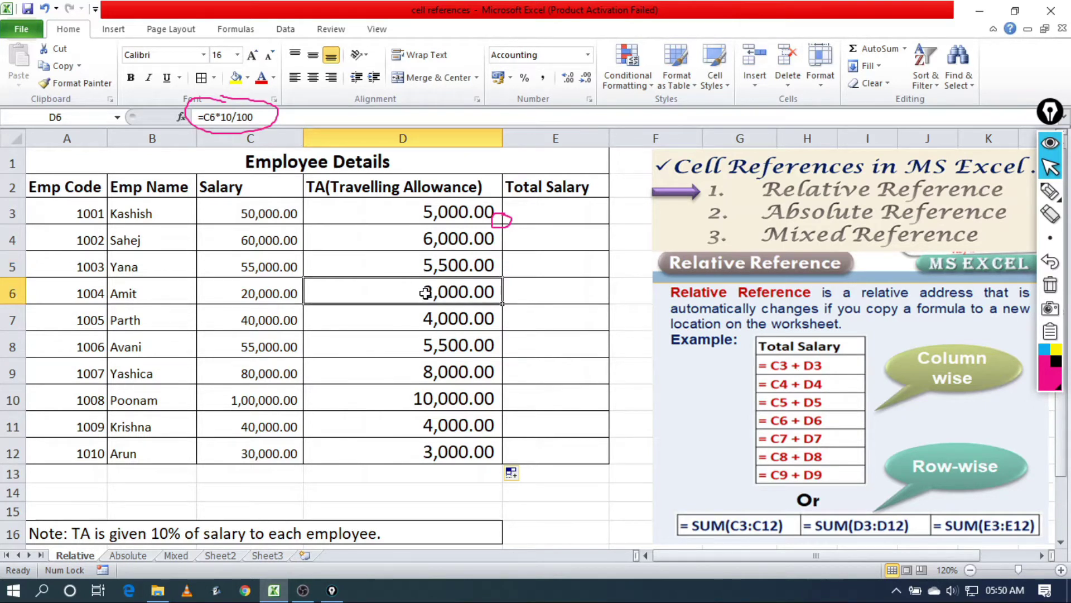
pyautogui.click(433, 327)
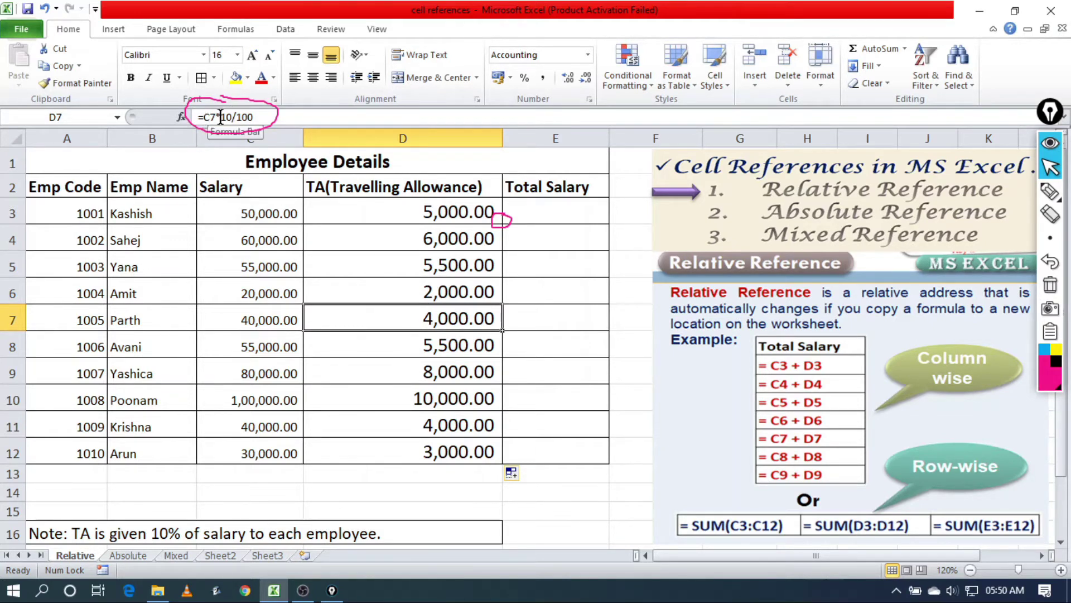
pyautogui.click(432, 216)
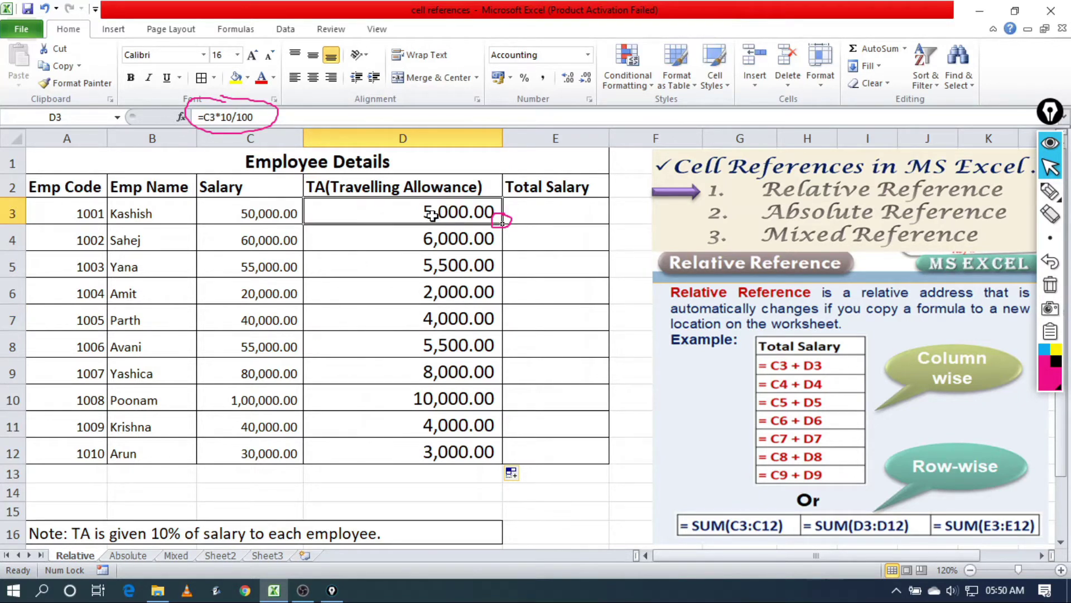
# Turn on Show Formulas and undo then redo the D5:D12 fill
pyautogui.click(237, 30)
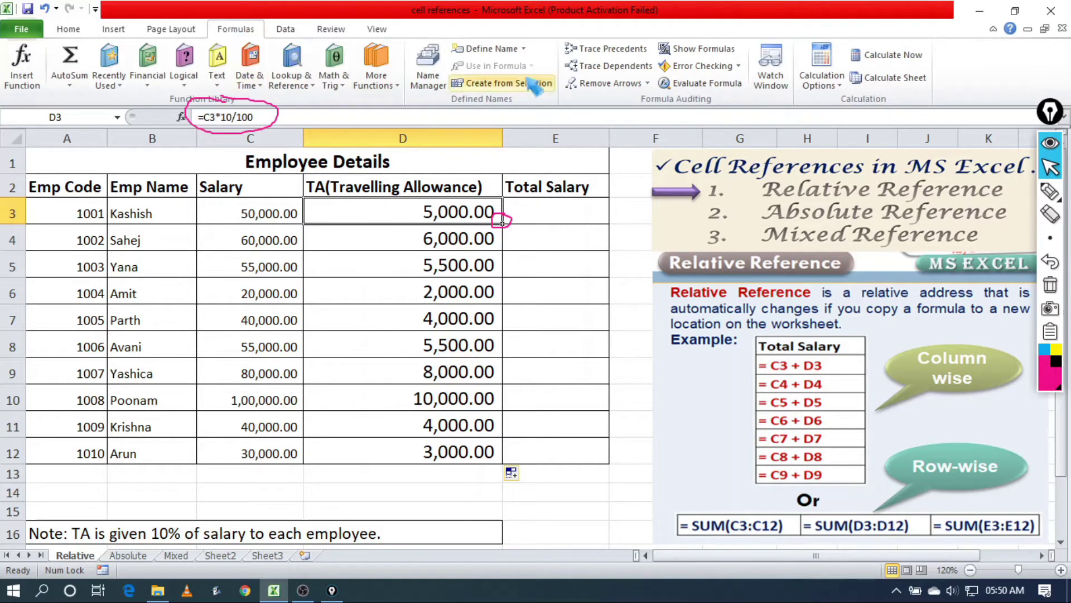
pyautogui.click(714, 55)
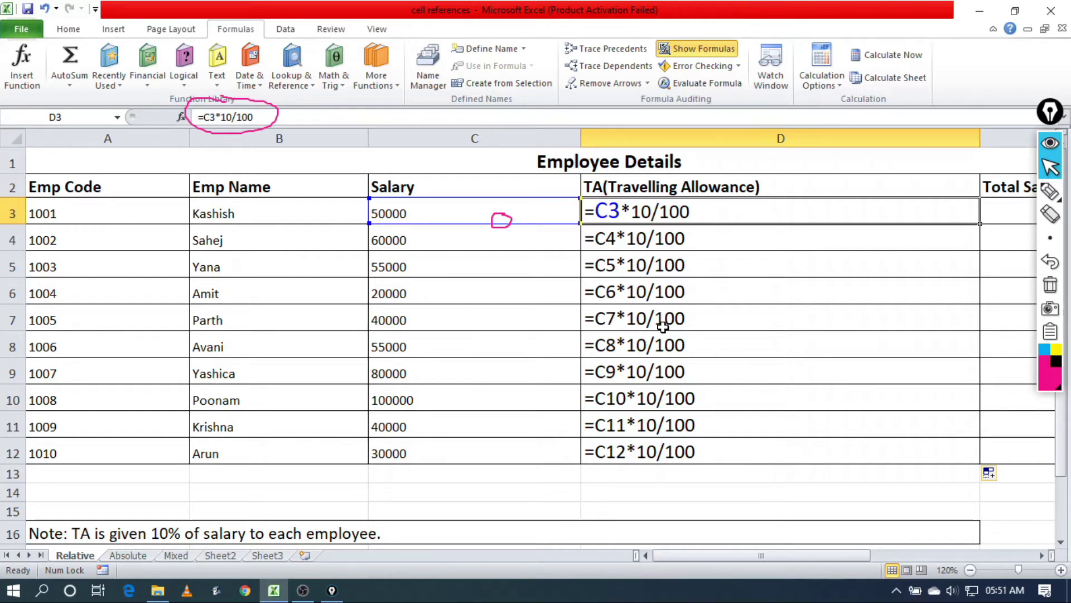
pyautogui.hotkey('ctrl', 'z')
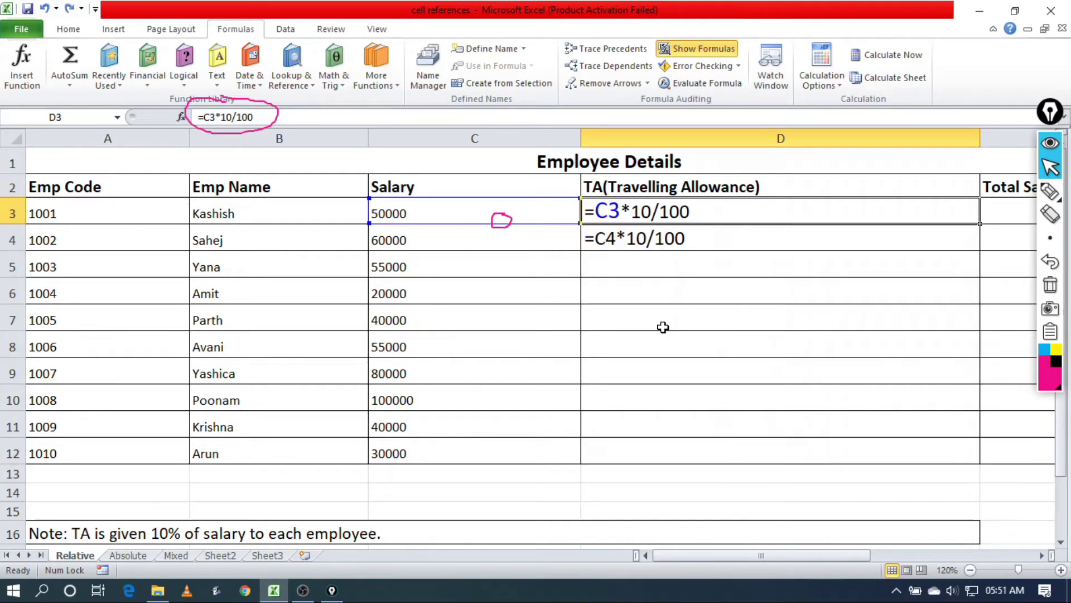
pyautogui.hotkey('ctrl', 'y')
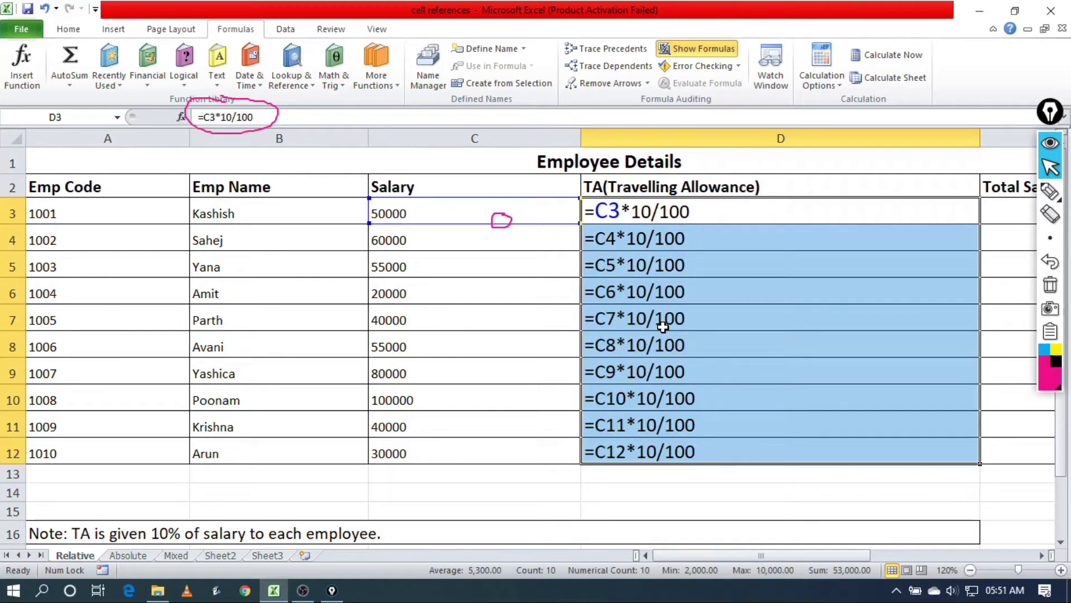
# Switch back to calculated values and pick a marker for annotating
pyautogui.click(722, 55)
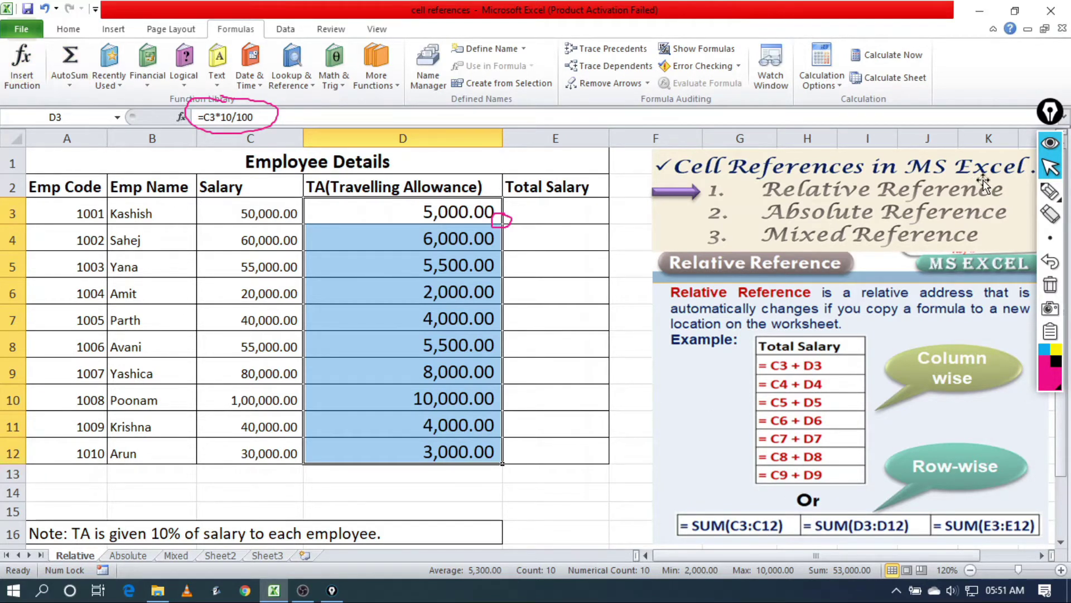
pyautogui.click(1049, 191)
pyautogui.click(1001, 195)
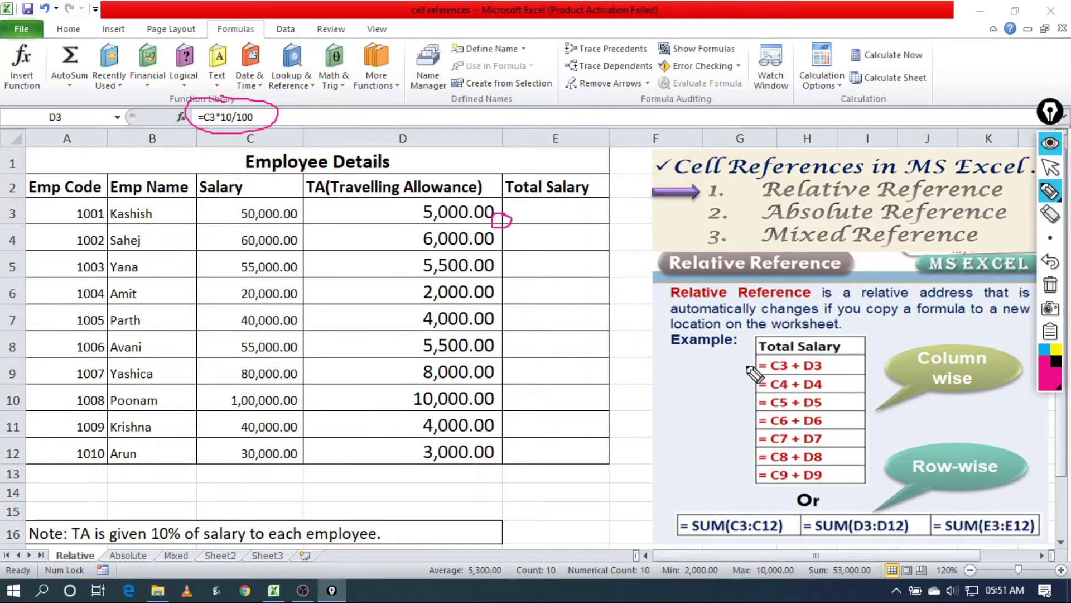
pyautogui.moveTo(748, 366); pyautogui.dragTo(755, 424)
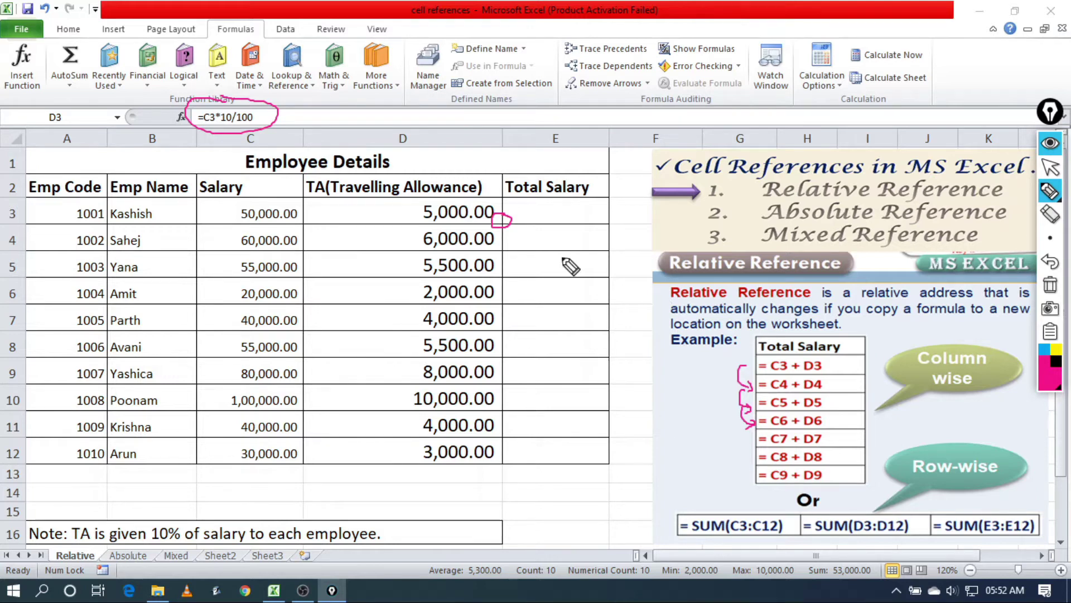
pyautogui.moveTo(1050, 190)
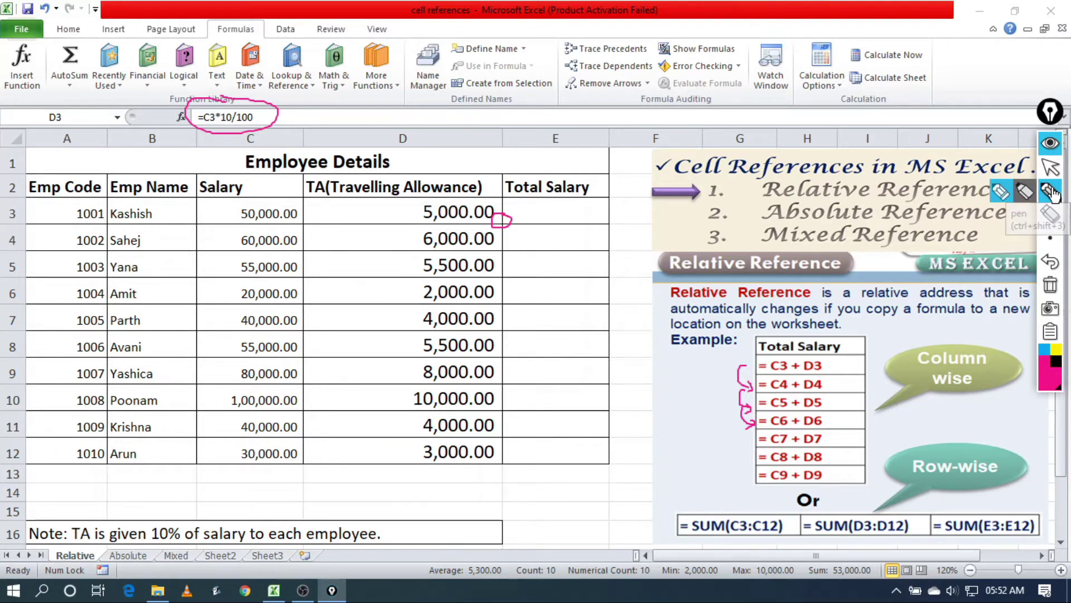
pyautogui.click(1052, 168)
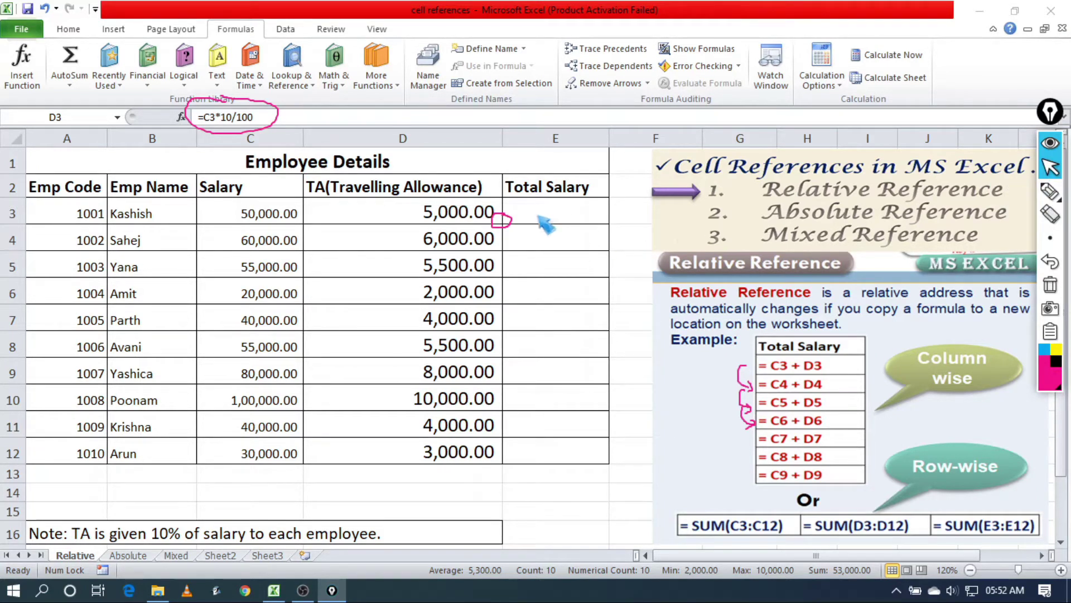
pyautogui.click(1051, 261)
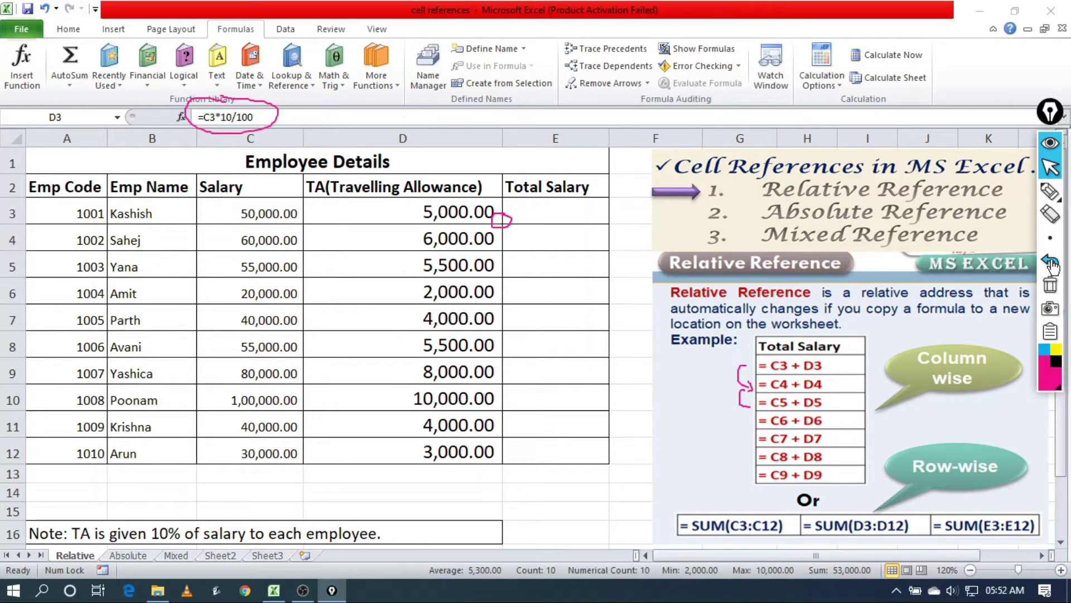
pyautogui.click(1052, 262)
pyautogui.click(1051, 262)
pyautogui.click(1050, 285)
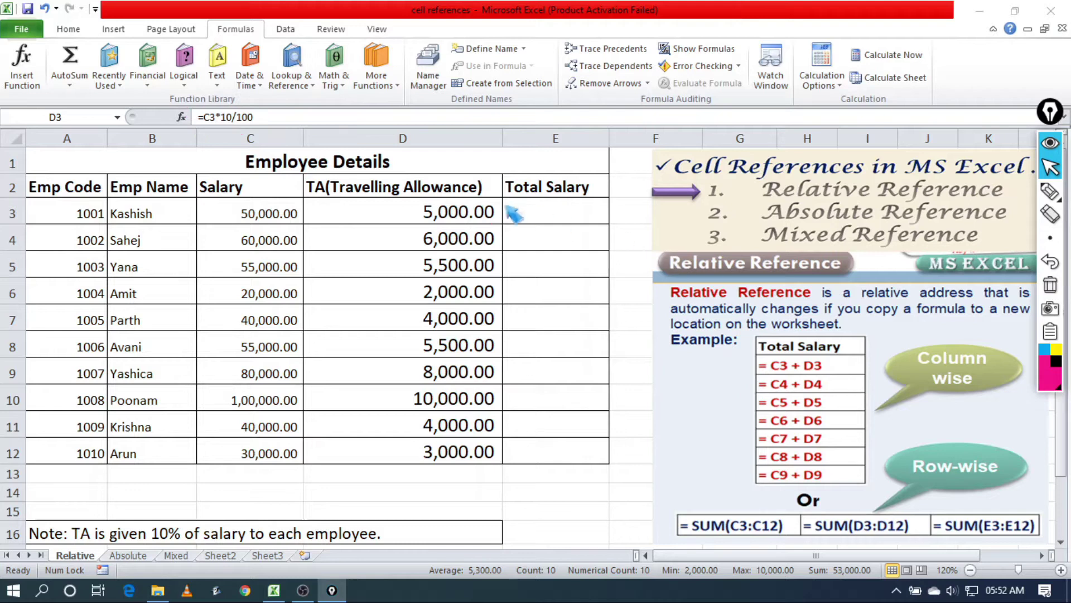
# Enter =C3+D3 in E3 to total salary plus TA as 55,000.00
pyautogui.click(539, 210)
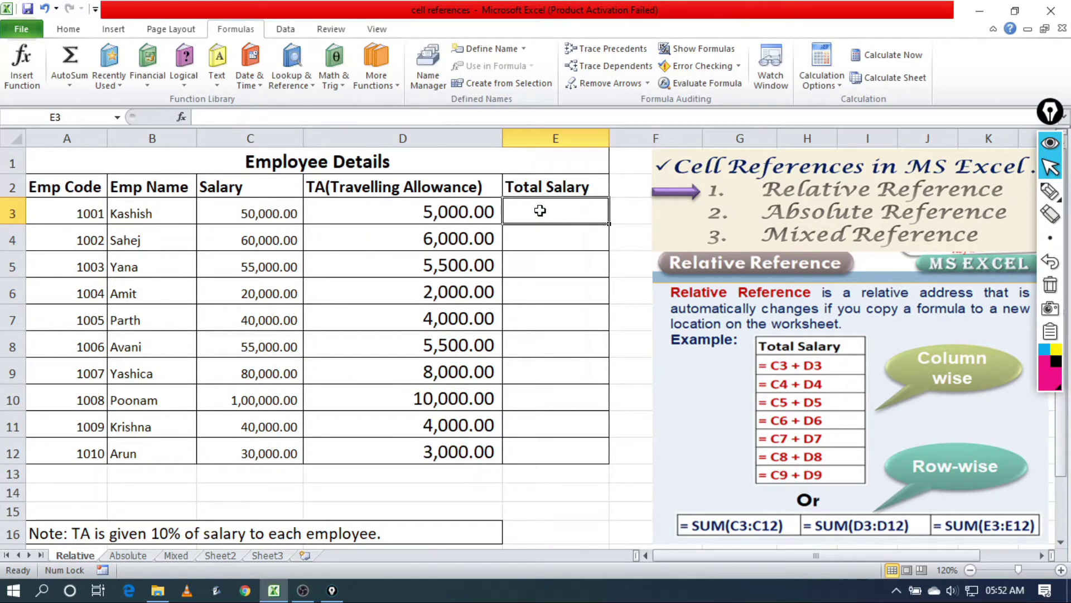
pyautogui.write('=')
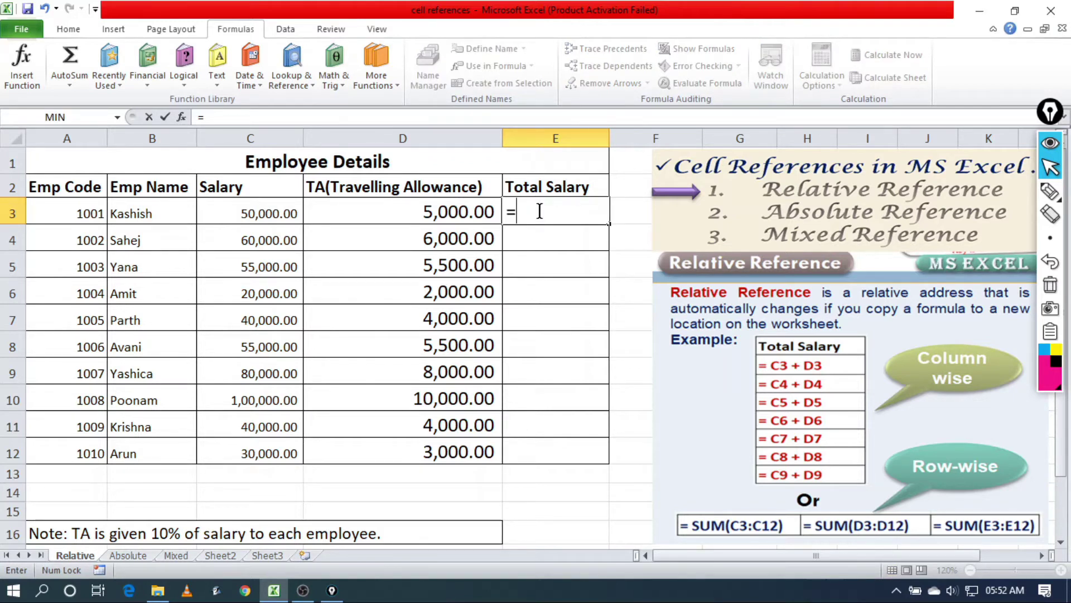
pyautogui.write('c')
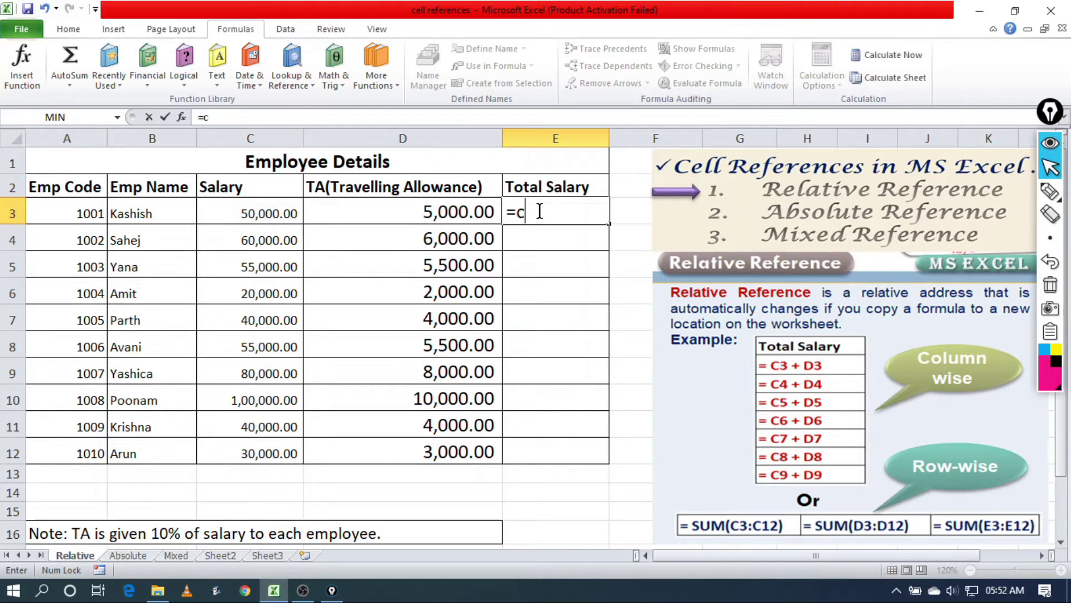
pyautogui.write('3')
pyautogui.write('+')
pyautogui.write('d3')
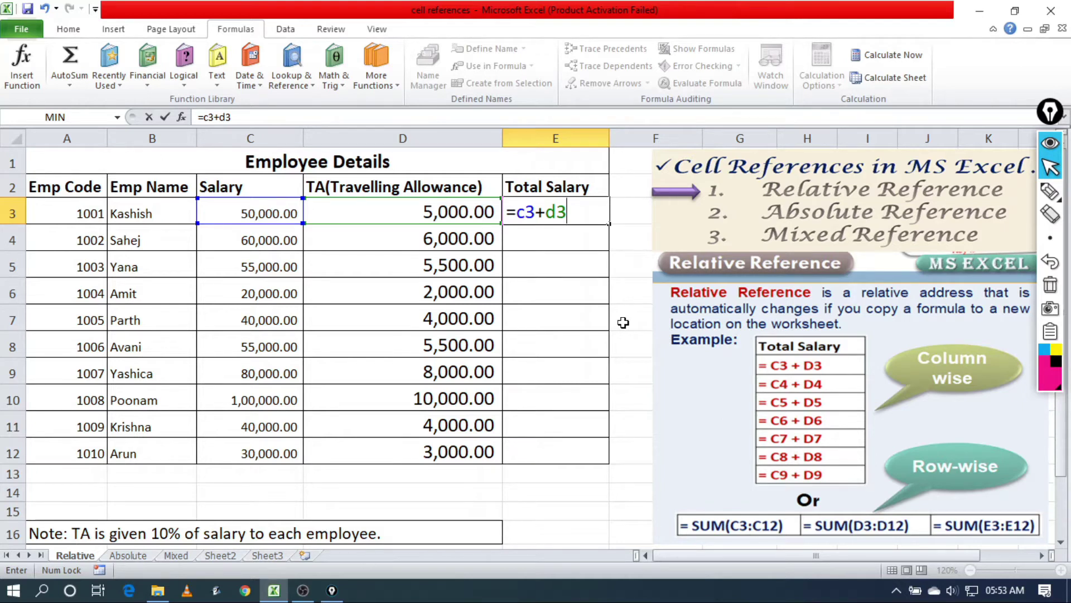
pyautogui.press('Return')
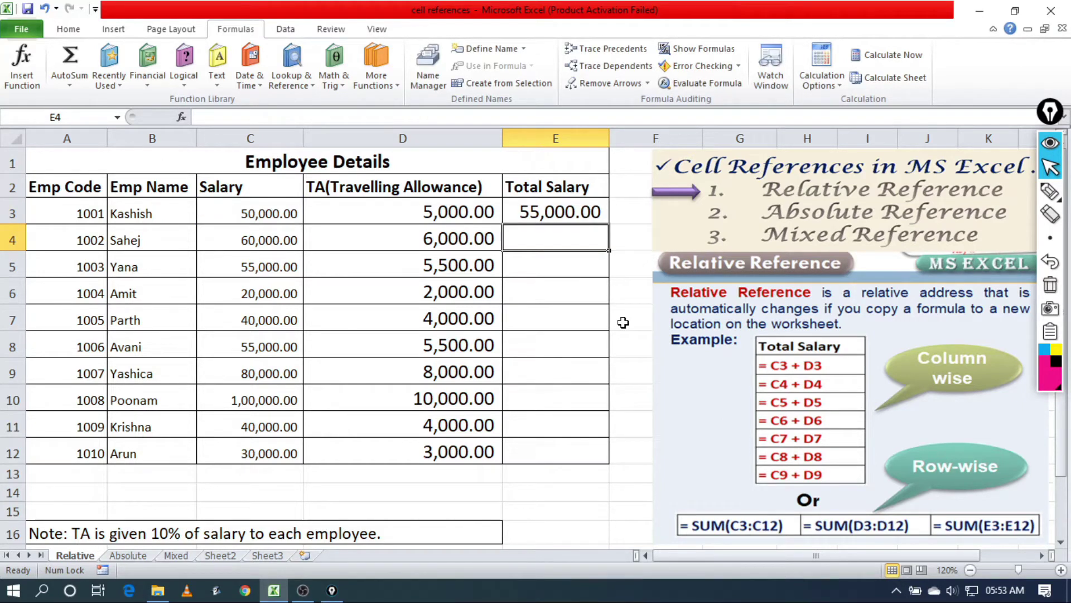
# Inspect cells E3 to E5, then copy E3's =C3+D3 formula
pyautogui.press('Up')
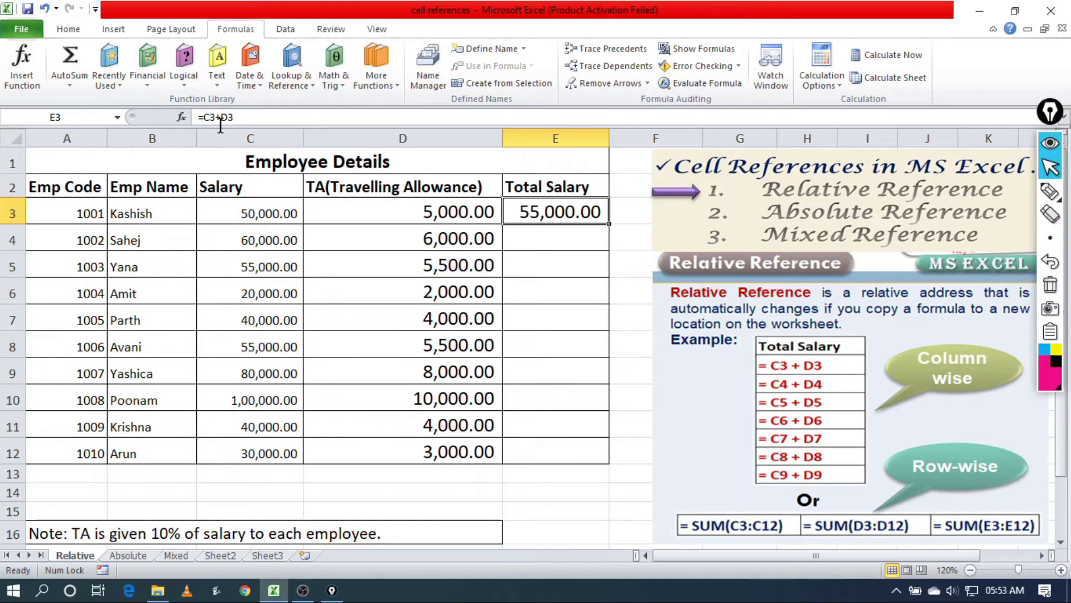
pyautogui.click(550, 238)
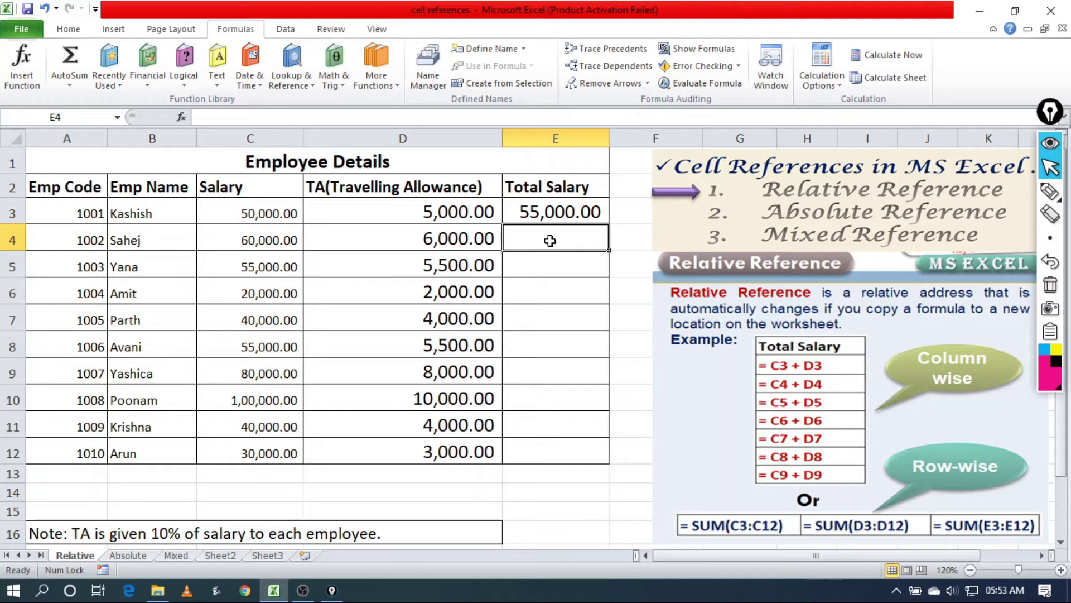
pyautogui.click(561, 272)
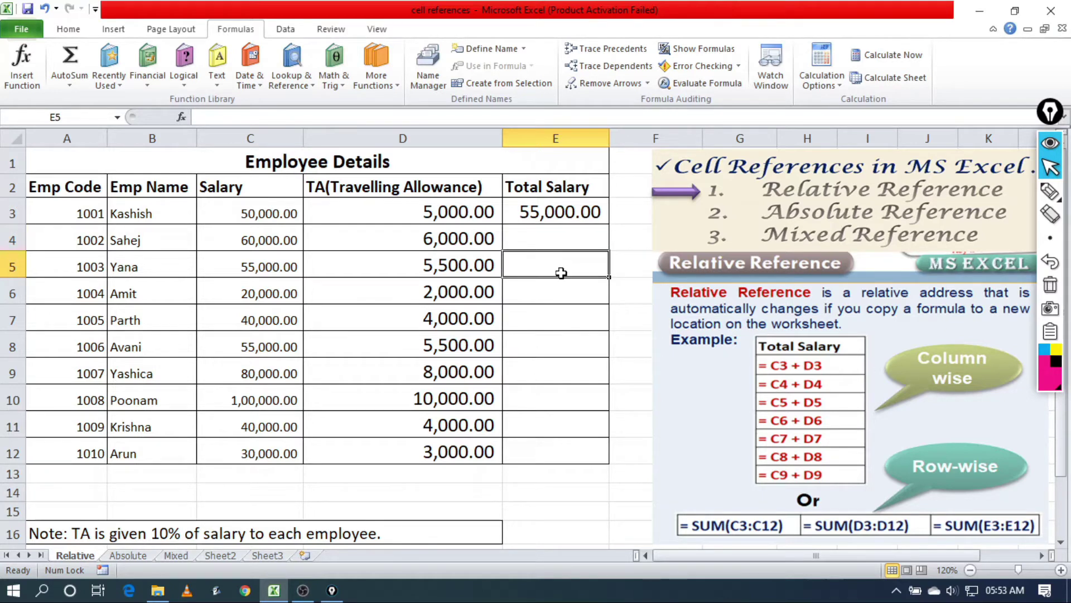
pyautogui.click(552, 241)
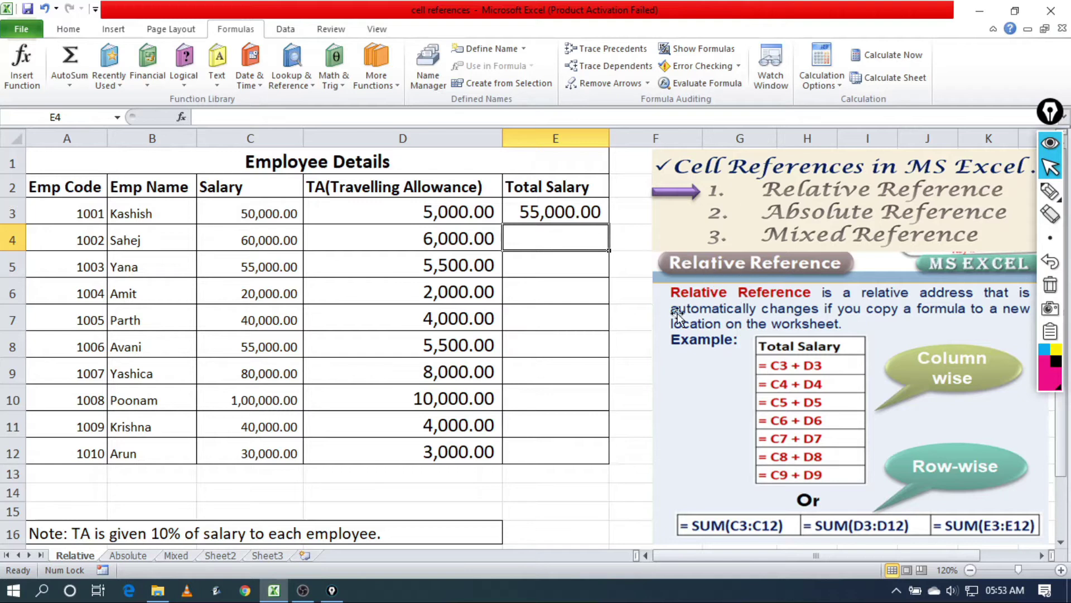
pyautogui.click(576, 216)
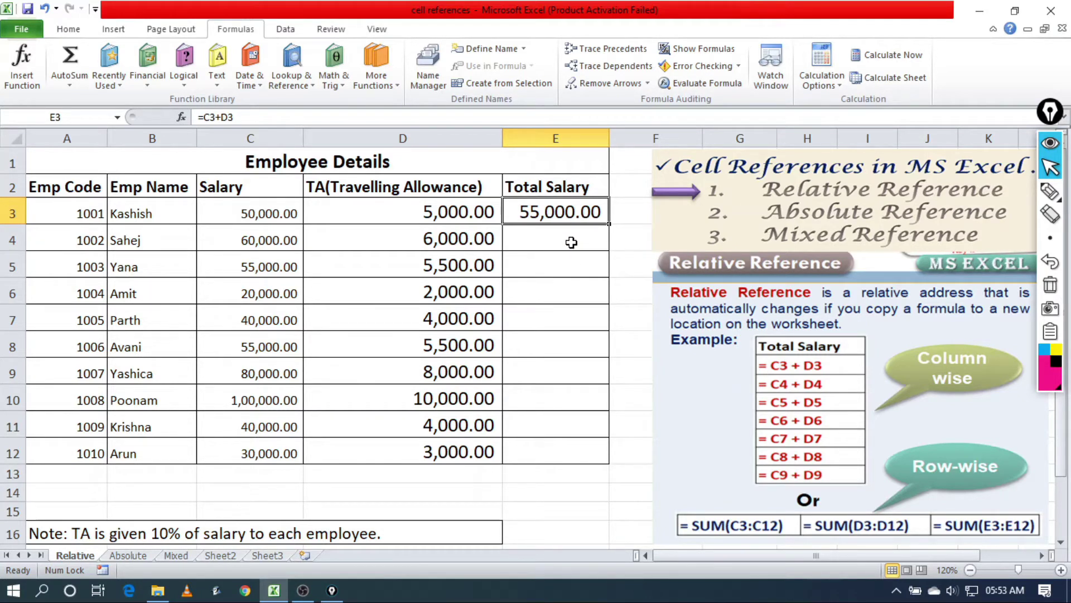
pyautogui.hotkey('ctrl', 'c')
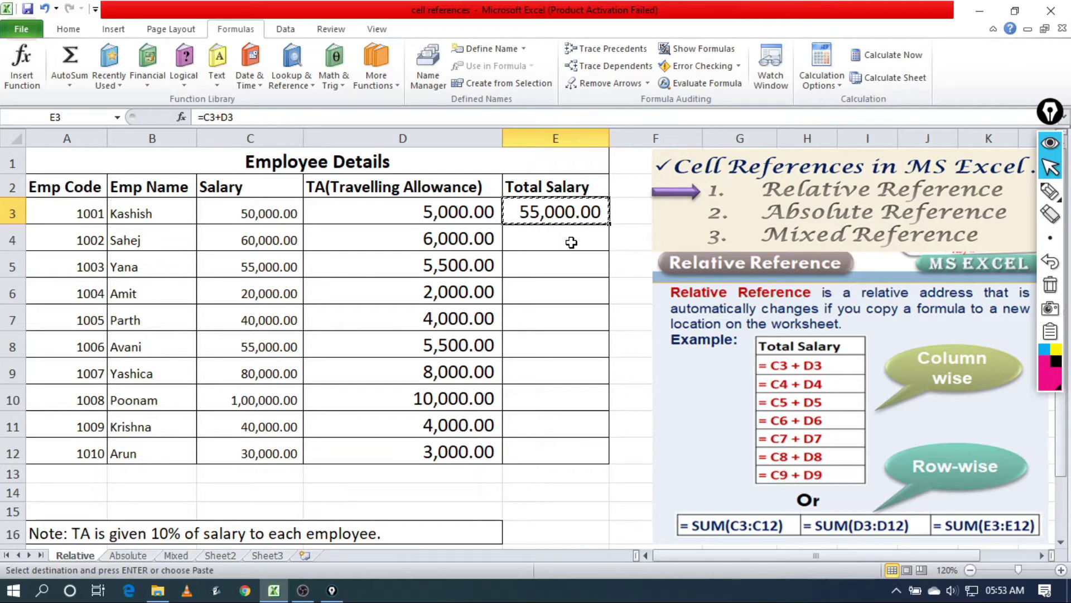
# Paste the total formula into E4, fill it down to E12, and widen column E
pyautogui.click(572, 242)
pyautogui.hotkey('ctrl', 'v')
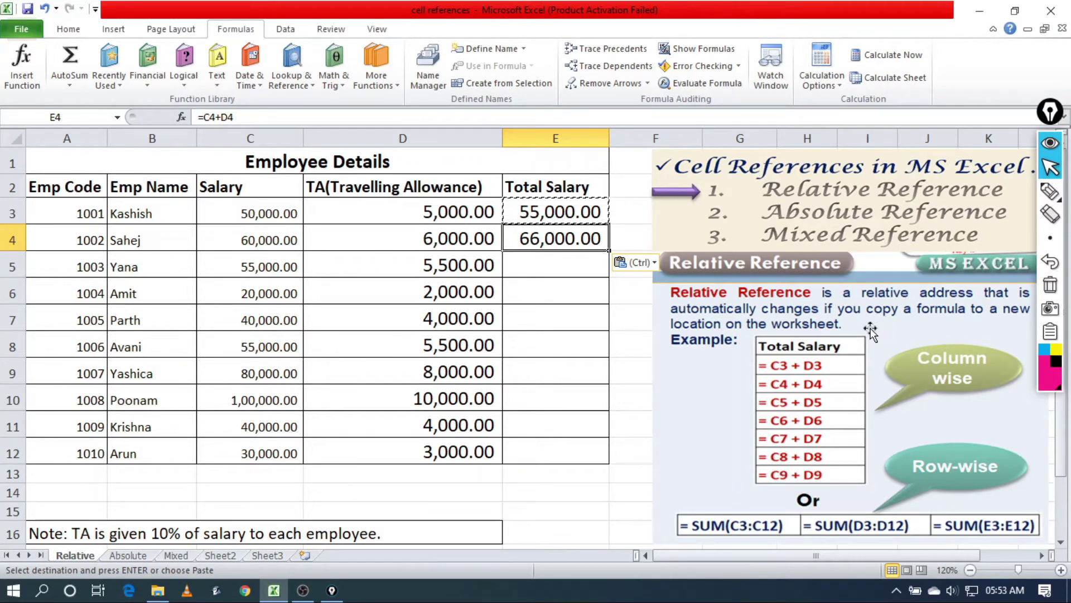
pyautogui.click(592, 213)
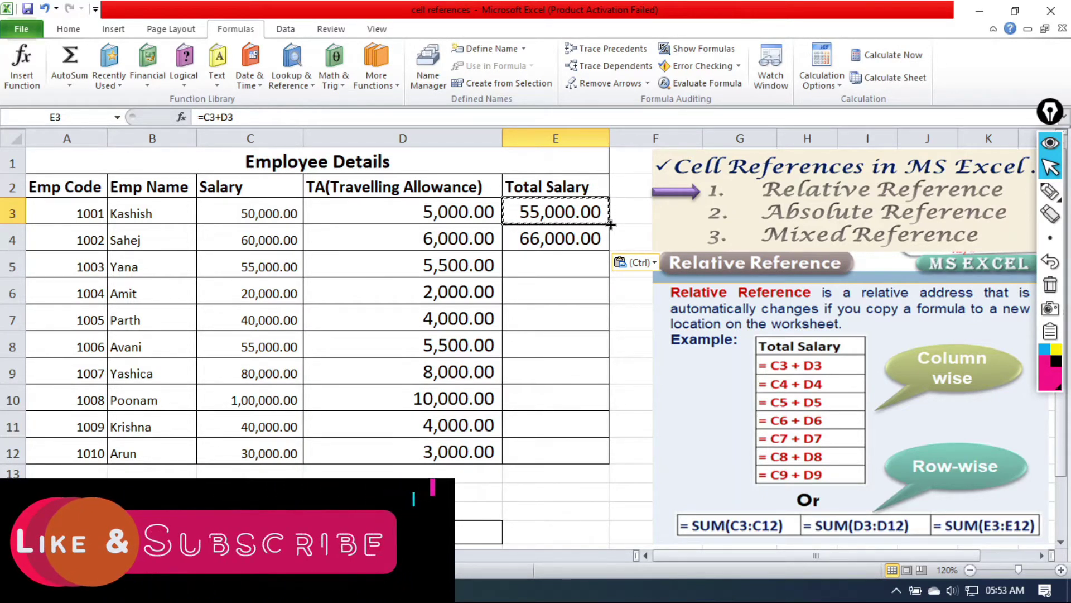
pyautogui.moveTo(611, 224); pyautogui.dragTo(609, 457)
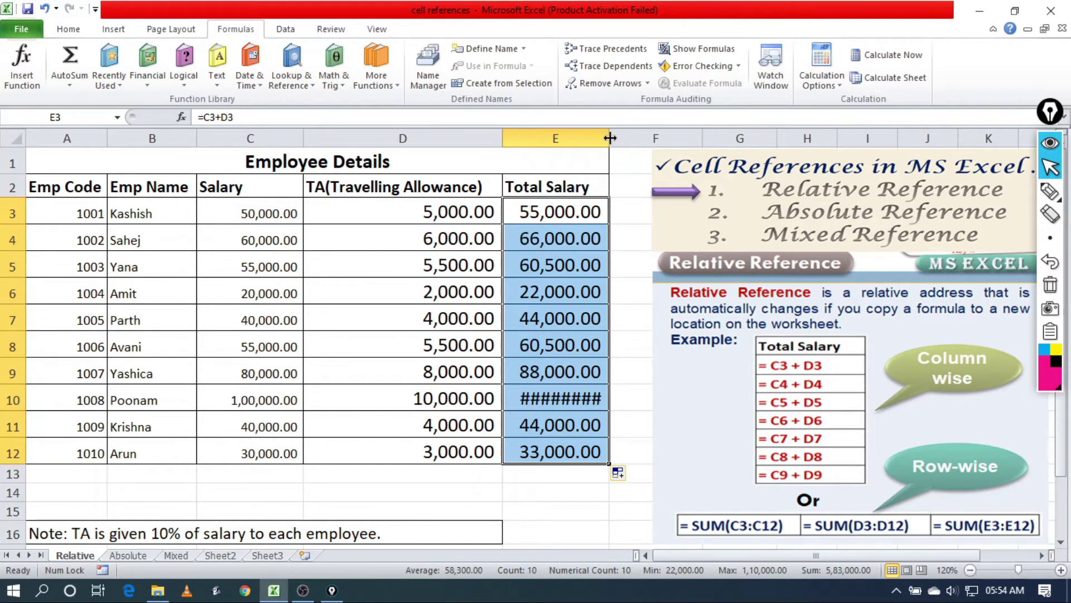
pyautogui.moveTo(611, 137); pyautogui.dragTo(615, 137)
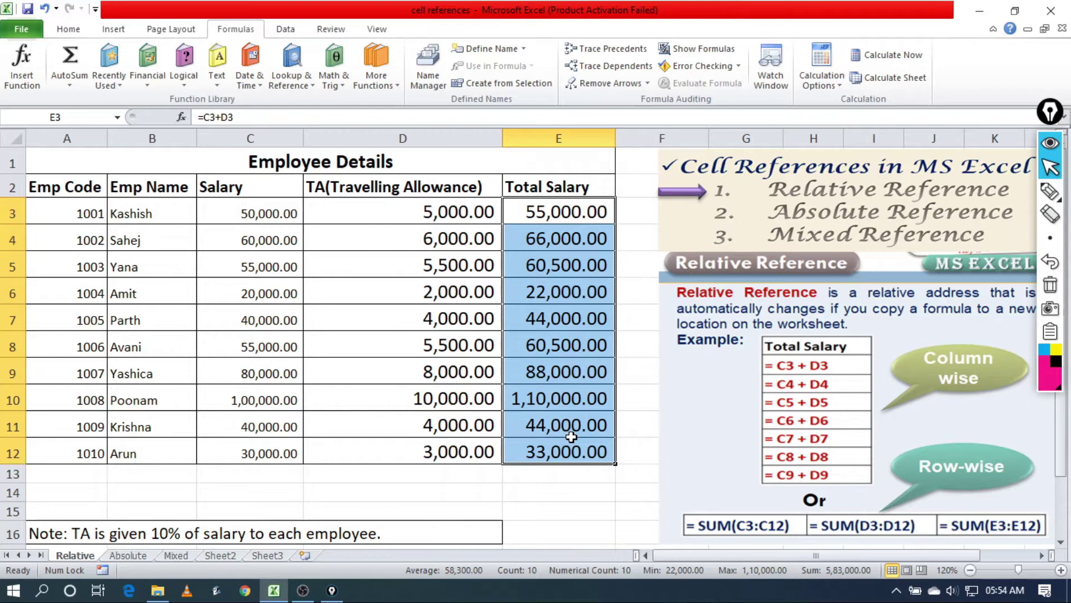
# Undo the widening and E4 paste, then refill E4:E12 from E3 via fill-handle double-click
pyautogui.hotkey('ctrl', 'z')
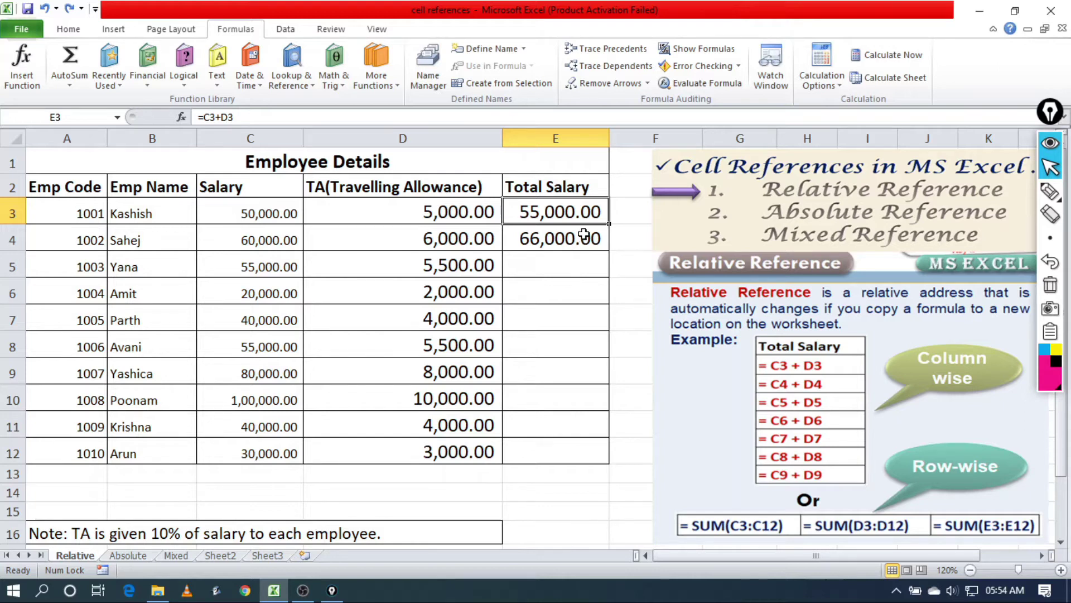
pyautogui.hotkey('ctrl', 'z')
pyautogui.hotkey('ctrl', 'c')
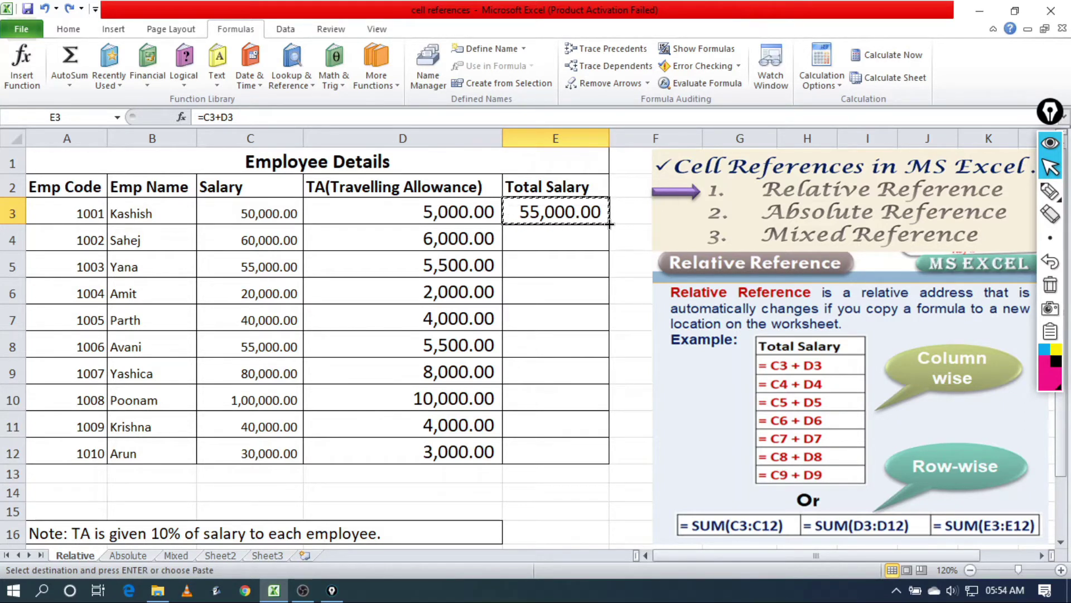
pyautogui.doubleClick(609, 223)
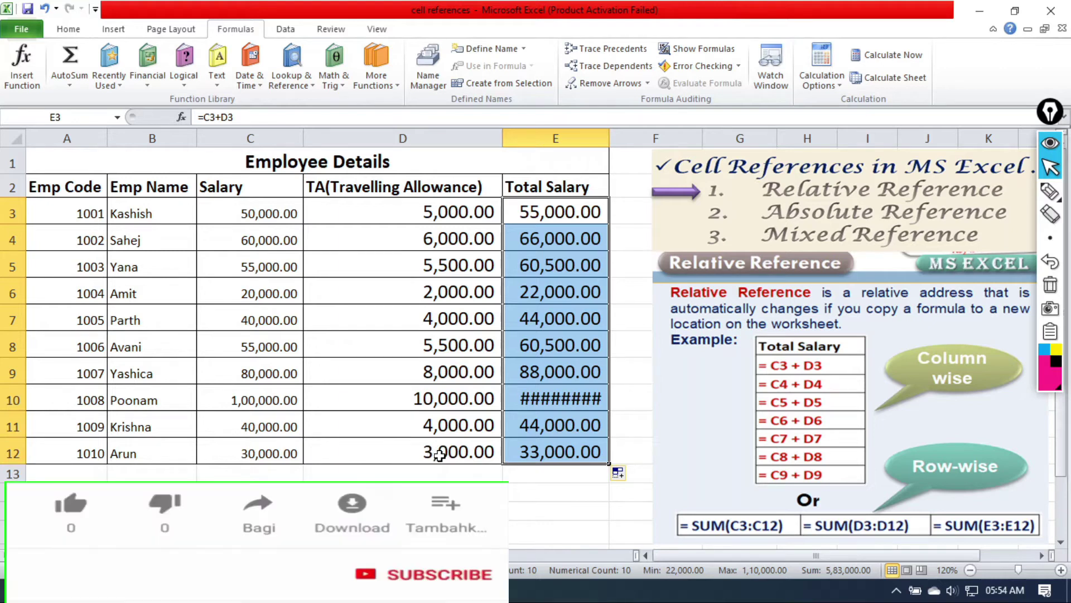
pyautogui.click(447, 475)
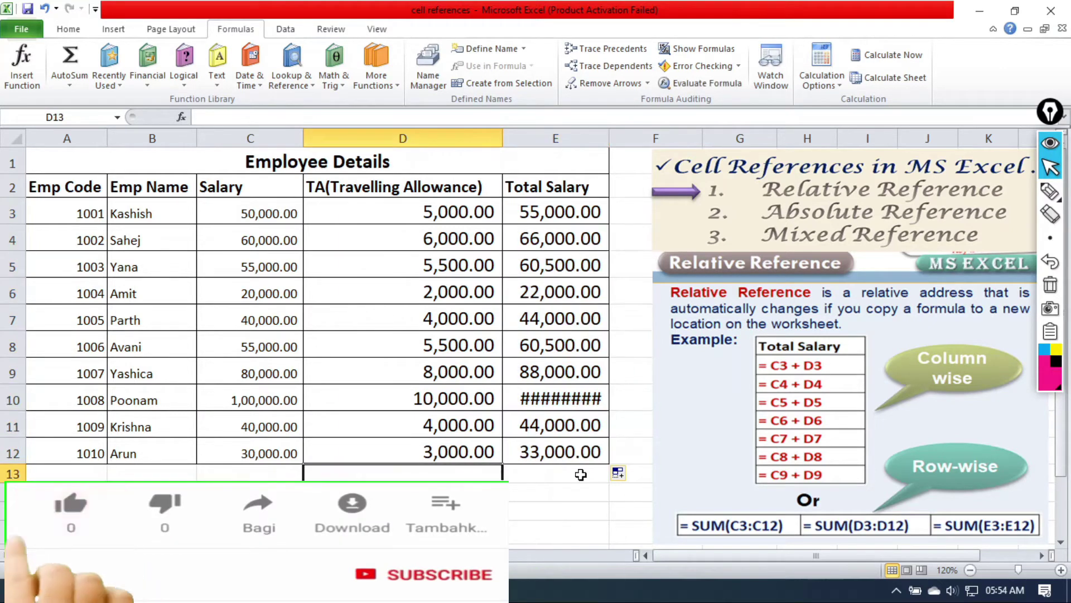
pyautogui.click(564, 210)
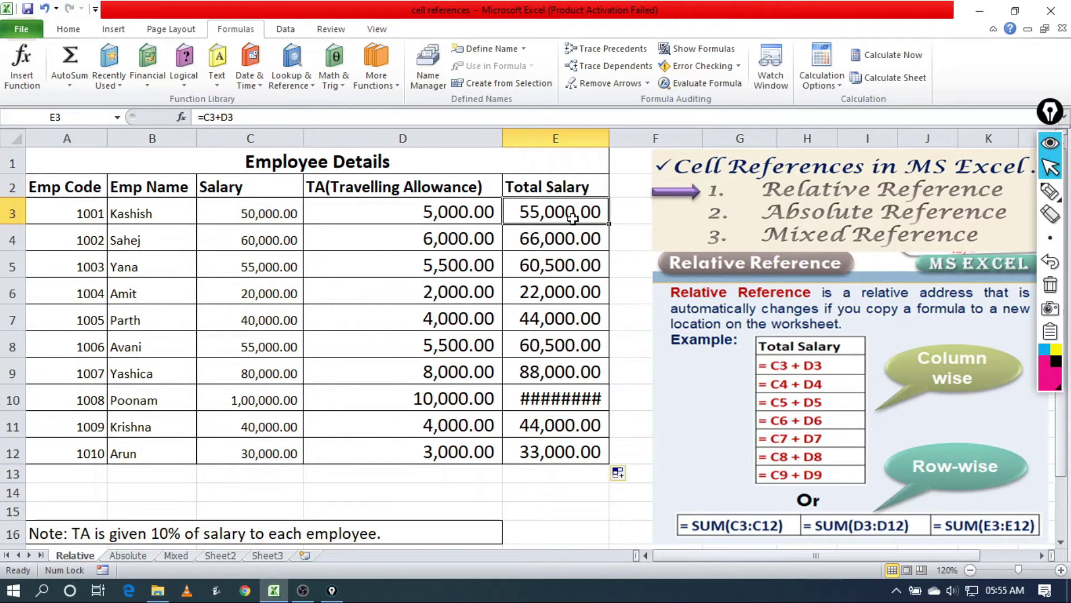
pyautogui.click(565, 244)
pyautogui.click(558, 269)
pyautogui.click(558, 299)
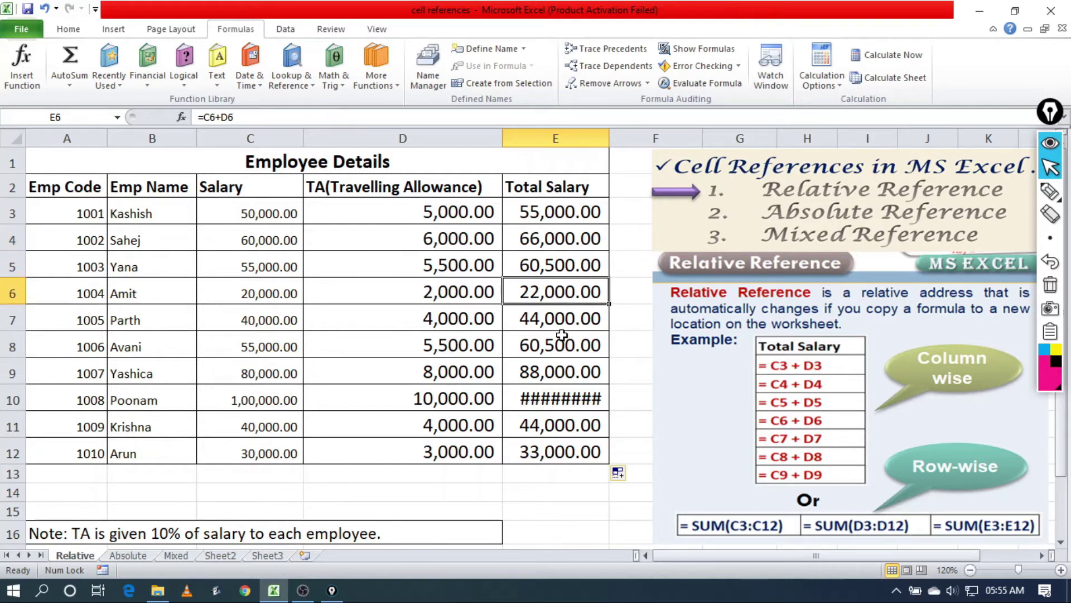
pyautogui.click(561, 340)
pyautogui.click(562, 370)
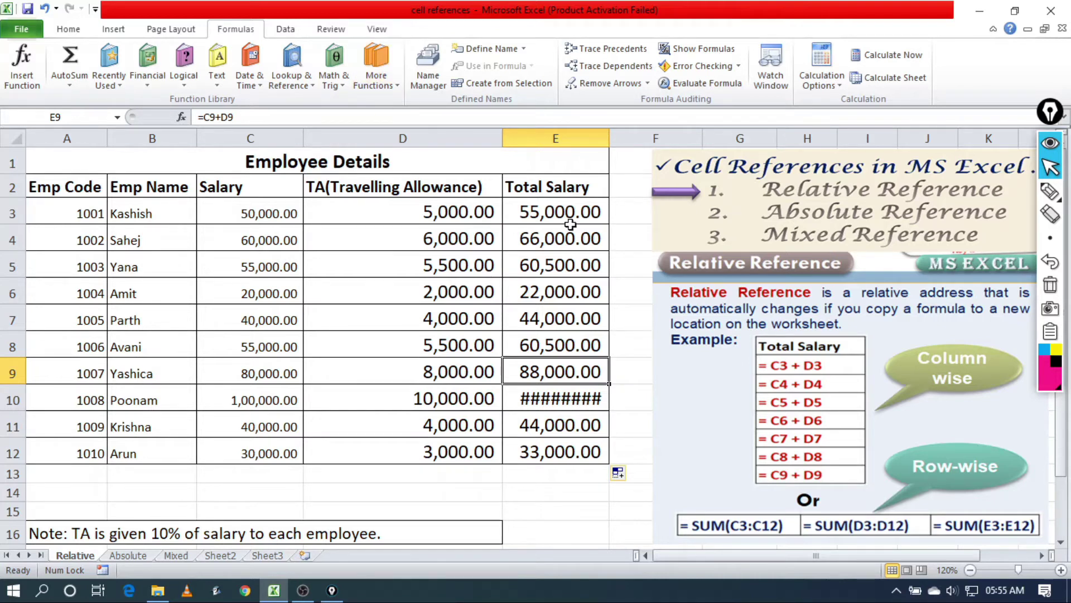
pyautogui.moveTo(555, 206); pyautogui.dragTo(581, 449)
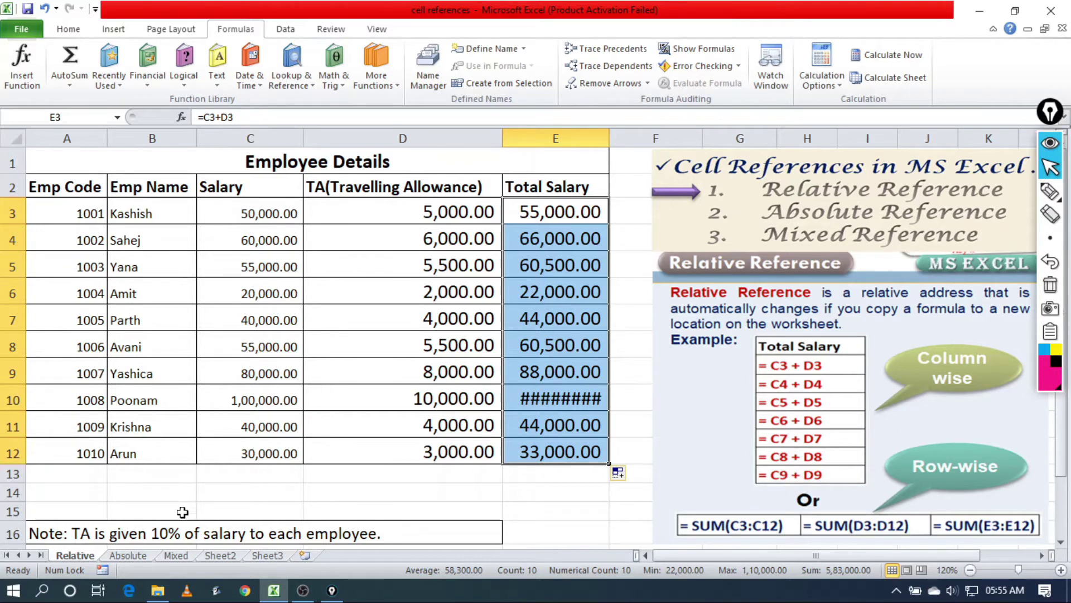
pyautogui.click(240, 472)
pyautogui.moveTo(280, 473); pyautogui.dragTo(537, 484)
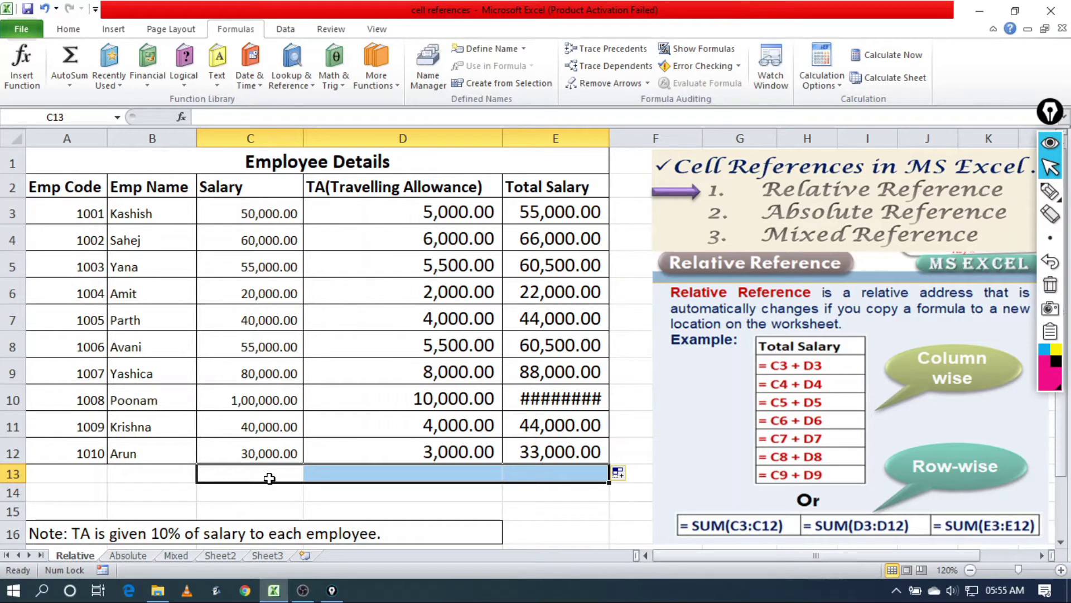
# Total the ten salaries in C13 with =SUM(C3:C12), showing 5,30,000.00
pyautogui.click(269, 478)
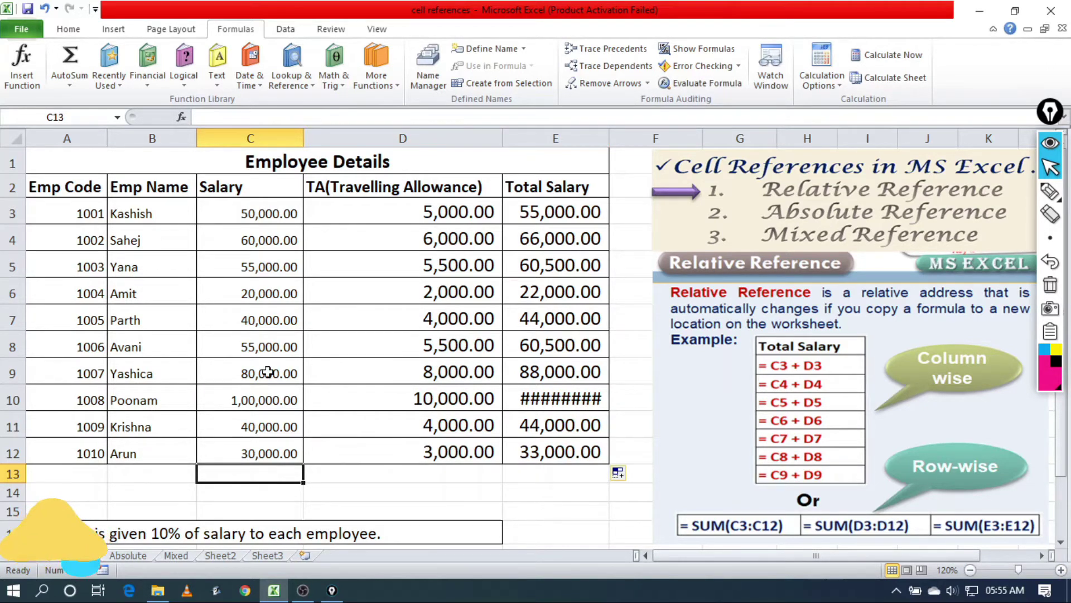
pyautogui.moveTo(251, 212); pyautogui.dragTo(241, 445)
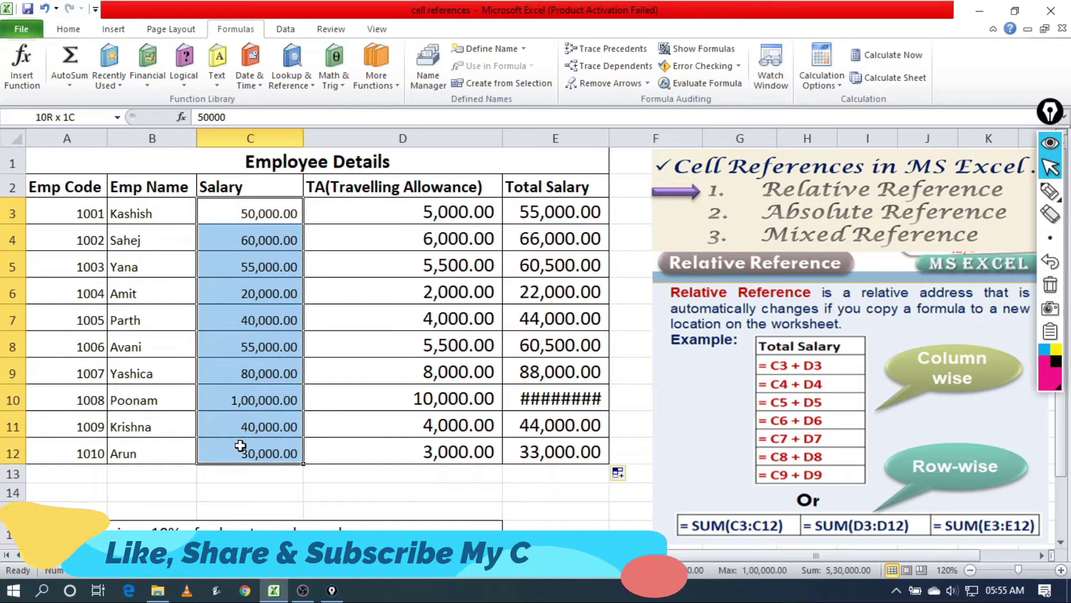
pyautogui.click(253, 474)
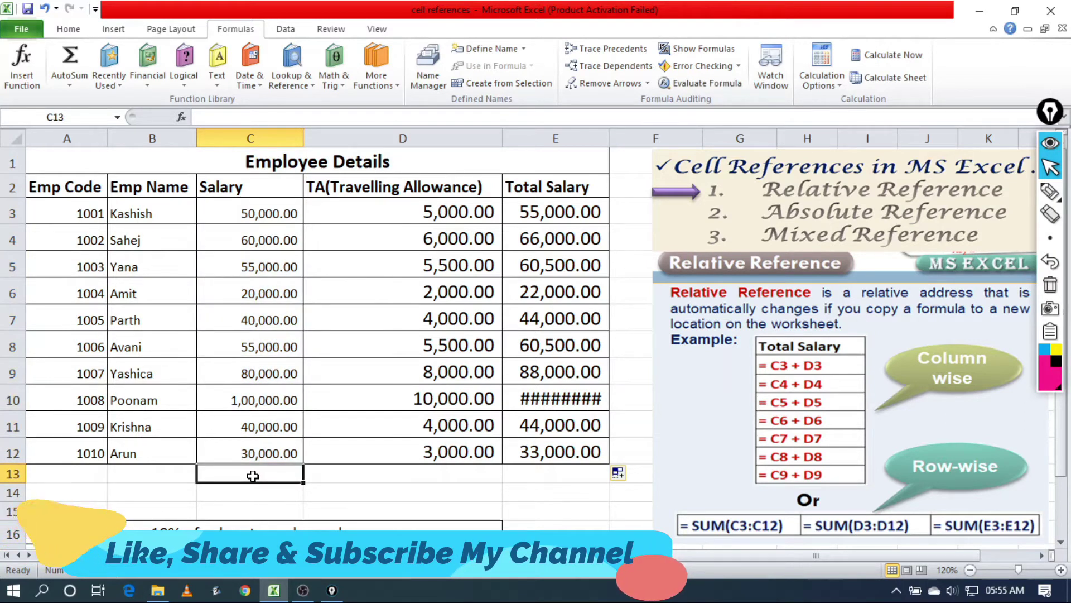
pyautogui.write('=s')
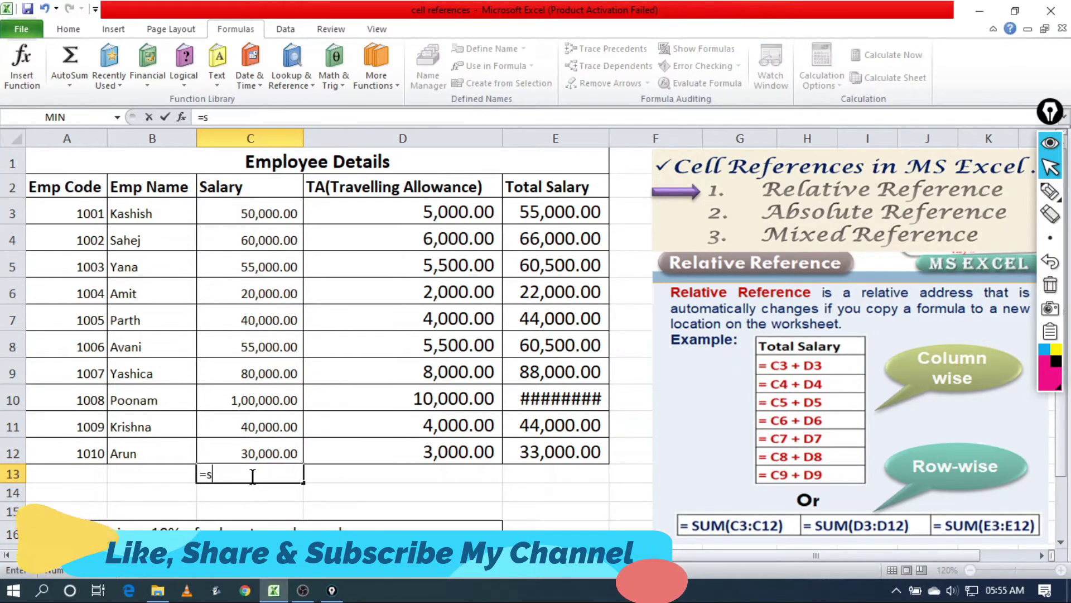
pyautogui.write('um(')
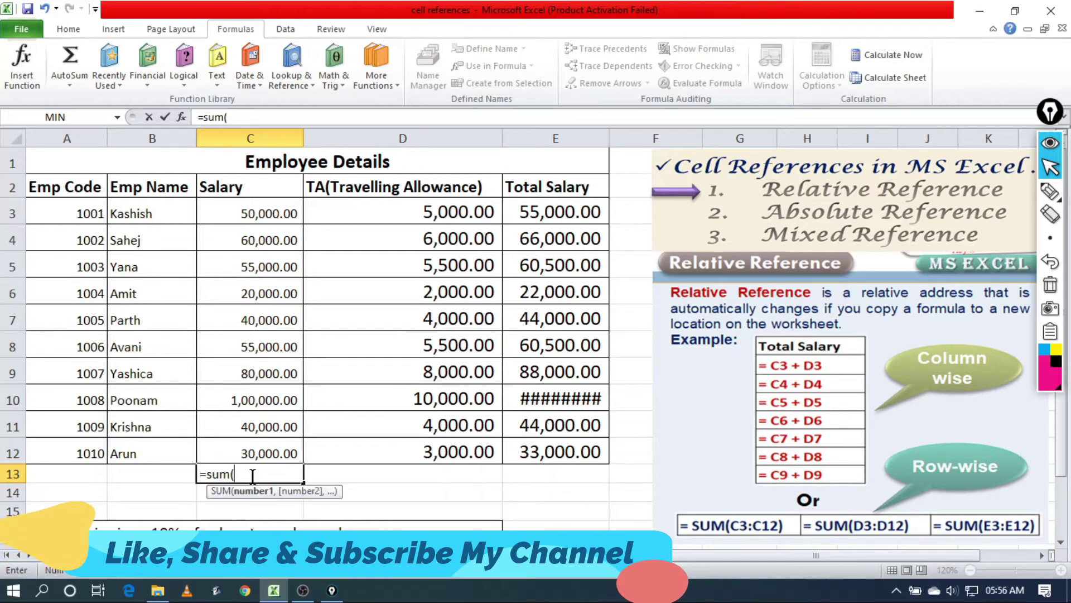
pyautogui.moveTo(277, 210); pyautogui.dragTo(275, 449)
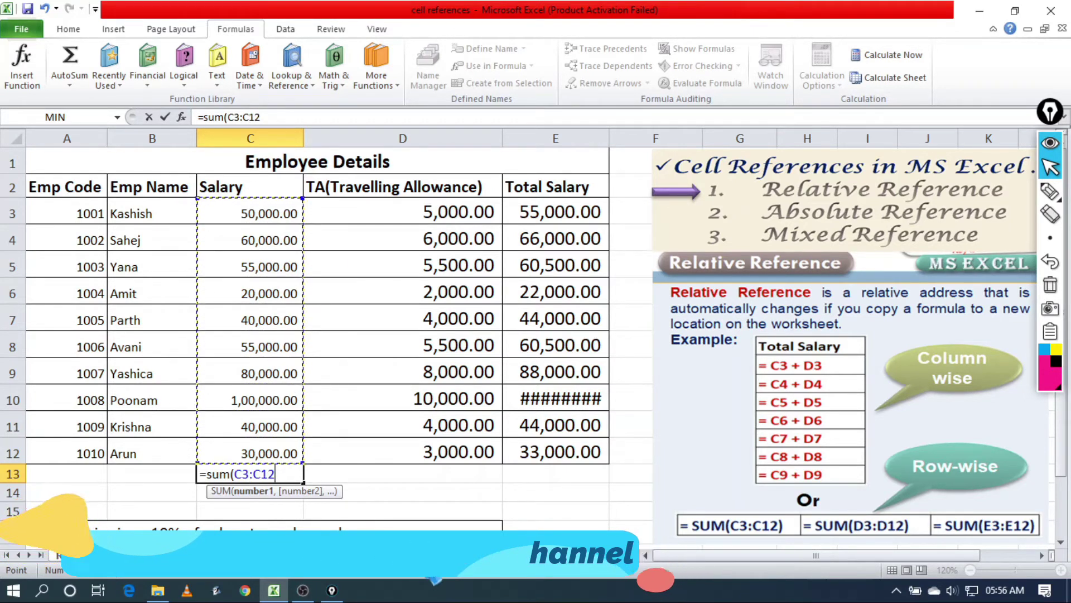
pyautogui.write(')')
pyautogui.press('Return')
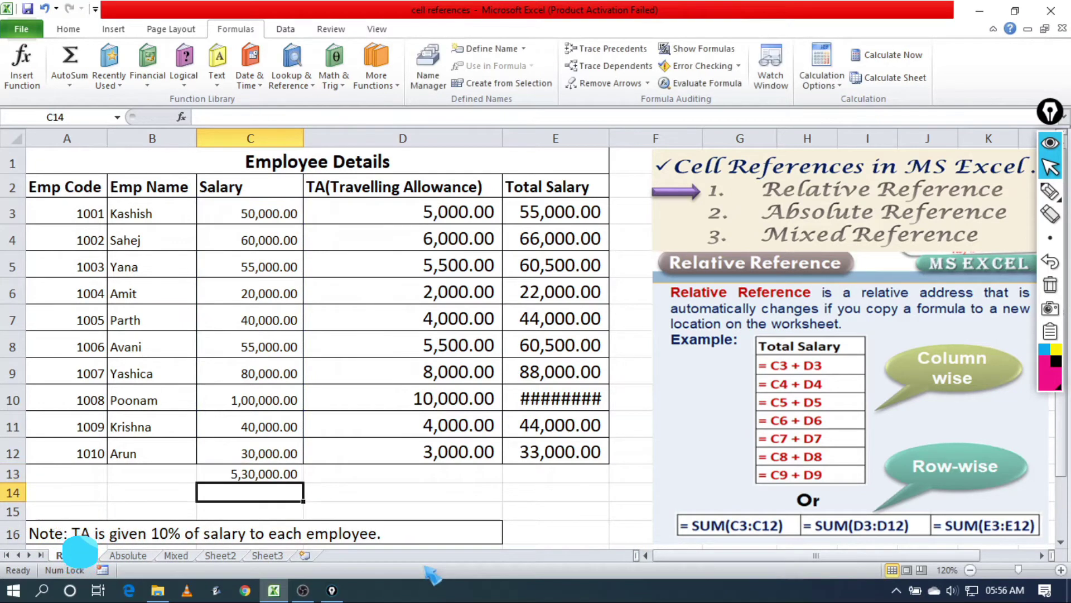
pyautogui.click(254, 473)
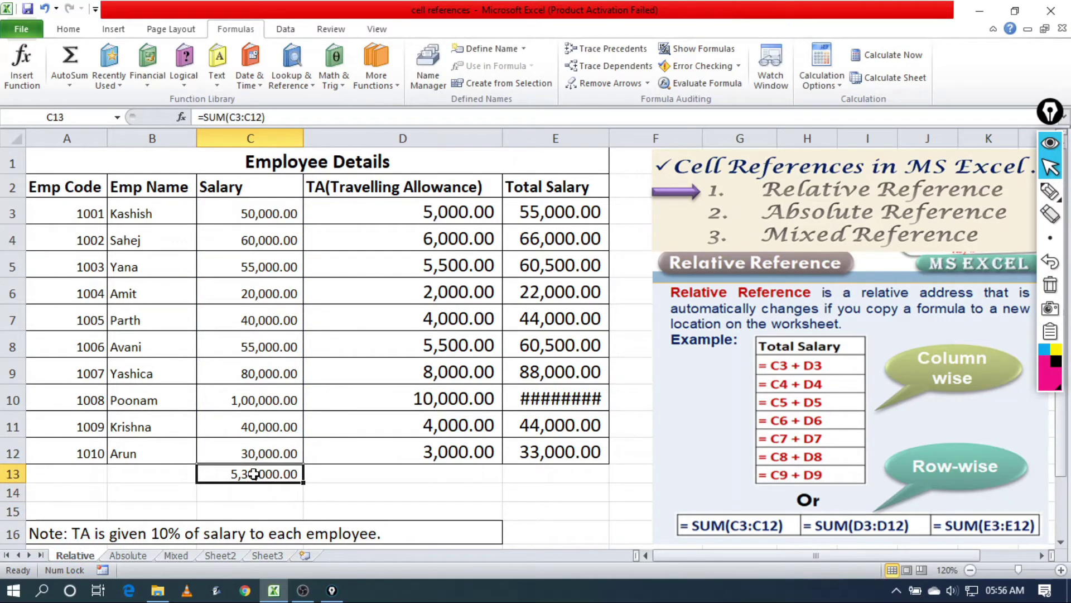
# Copy the C13 SUM formula across to D13 and E13 to total TA and Total Salary
pyautogui.click(373, 472)
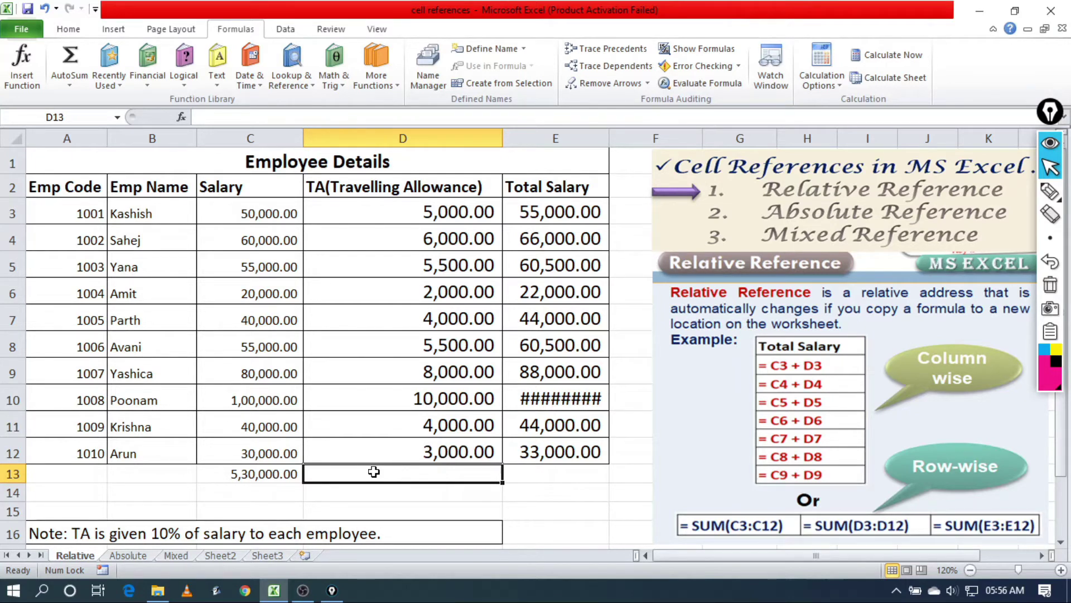
pyautogui.click(280, 477)
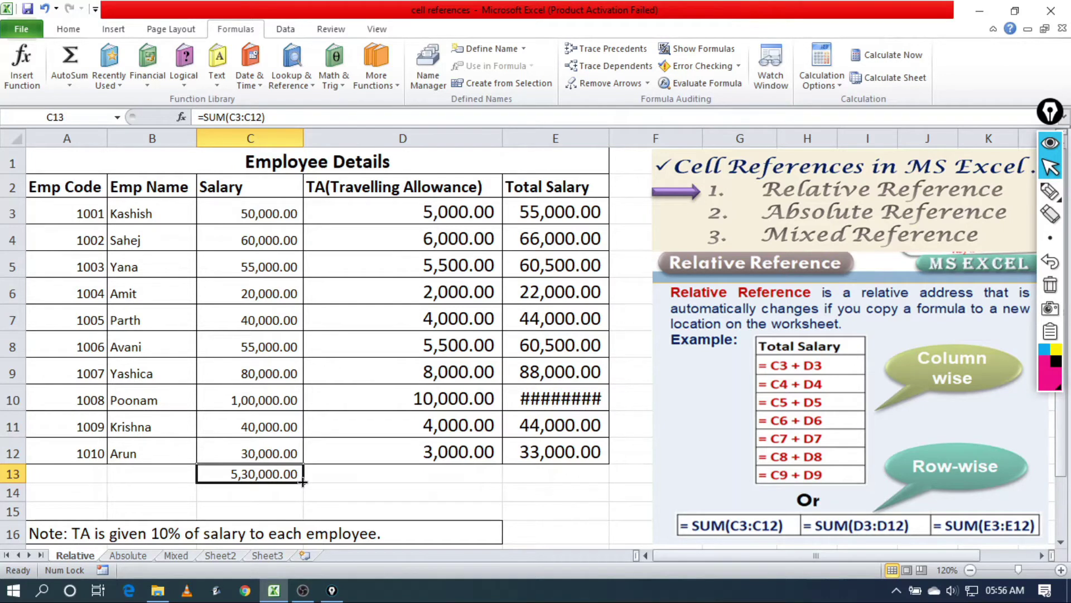
pyautogui.moveTo(303, 482); pyautogui.dragTo(581, 490)
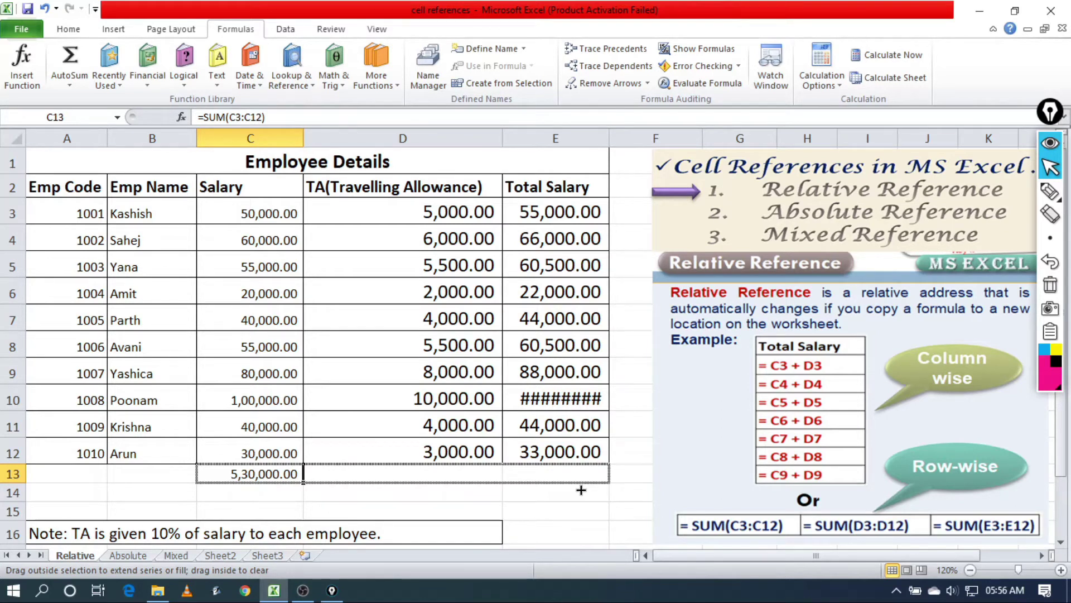
pyautogui.moveTo(581, 490); pyautogui.dragTo(580, 489)
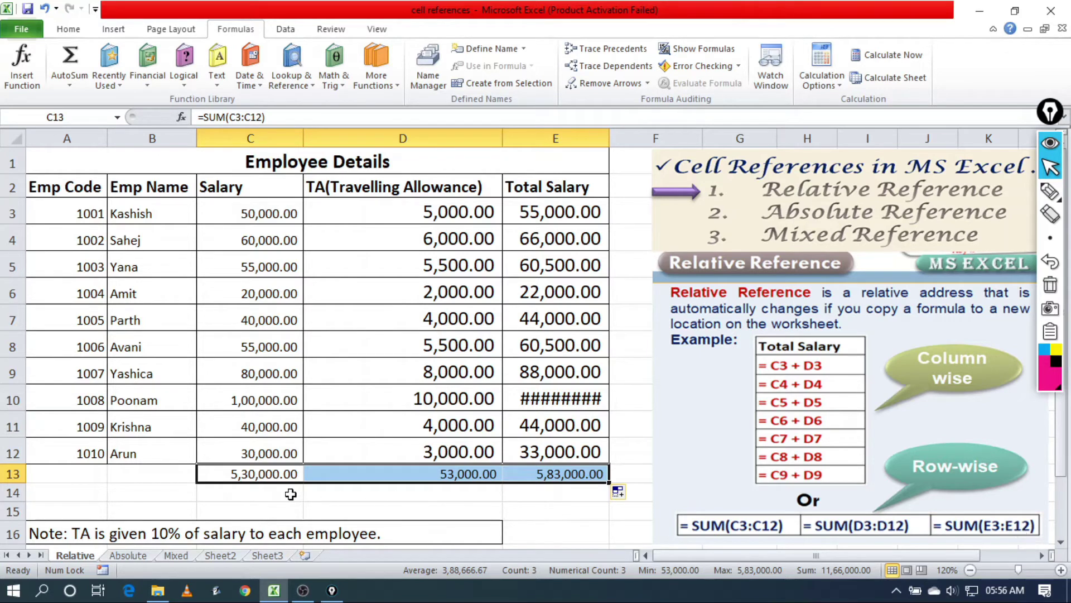
# Verify D13 sums D3:D12 and E13 sums E3:E12, and mark the row-13 totals
pyautogui.click(262, 475)
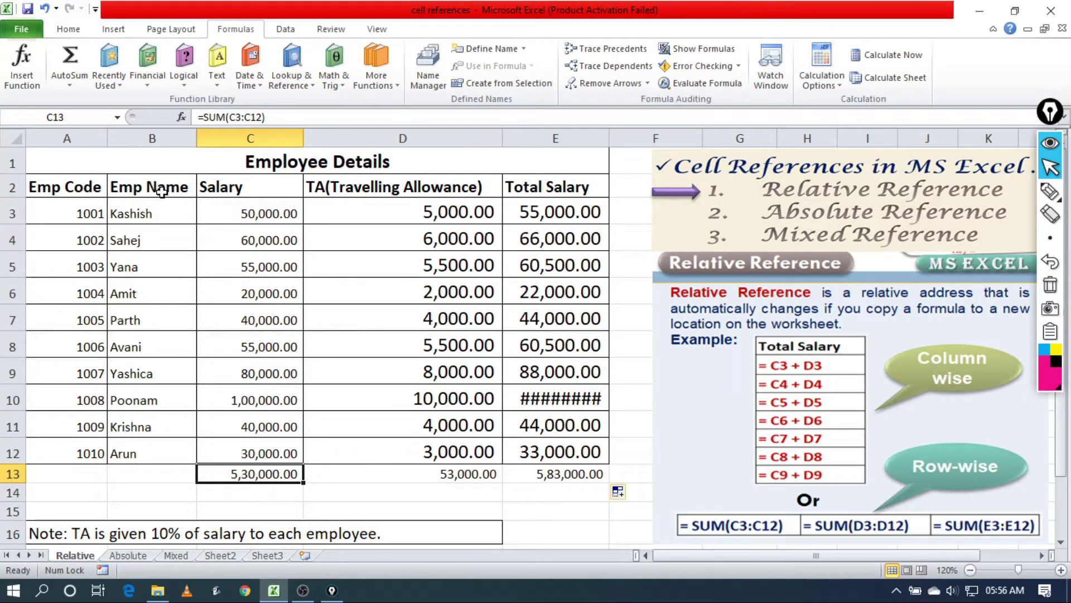
pyautogui.click(374, 469)
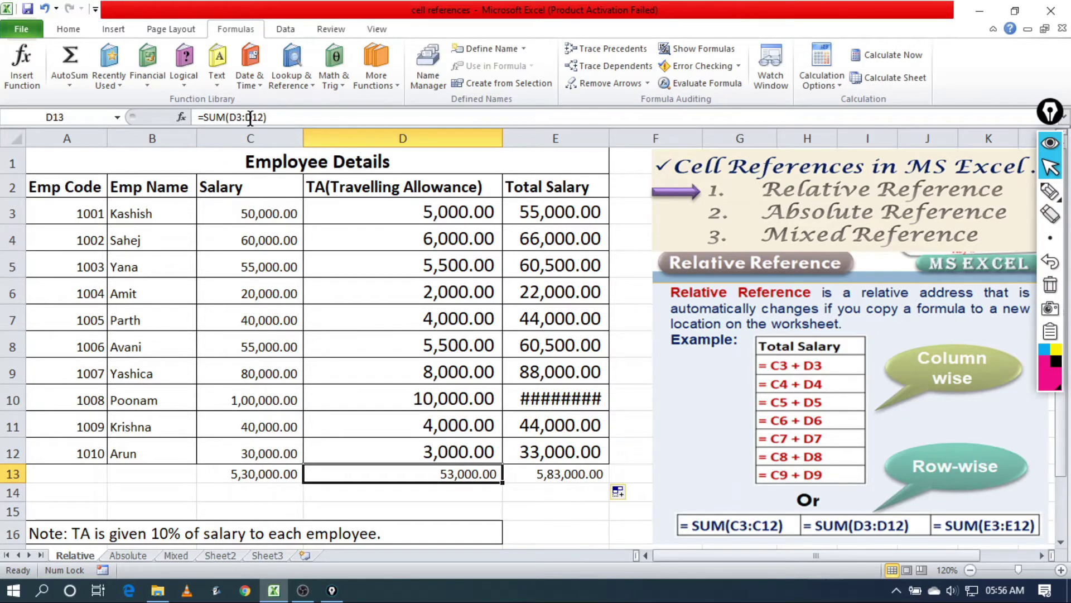
pyautogui.click(571, 474)
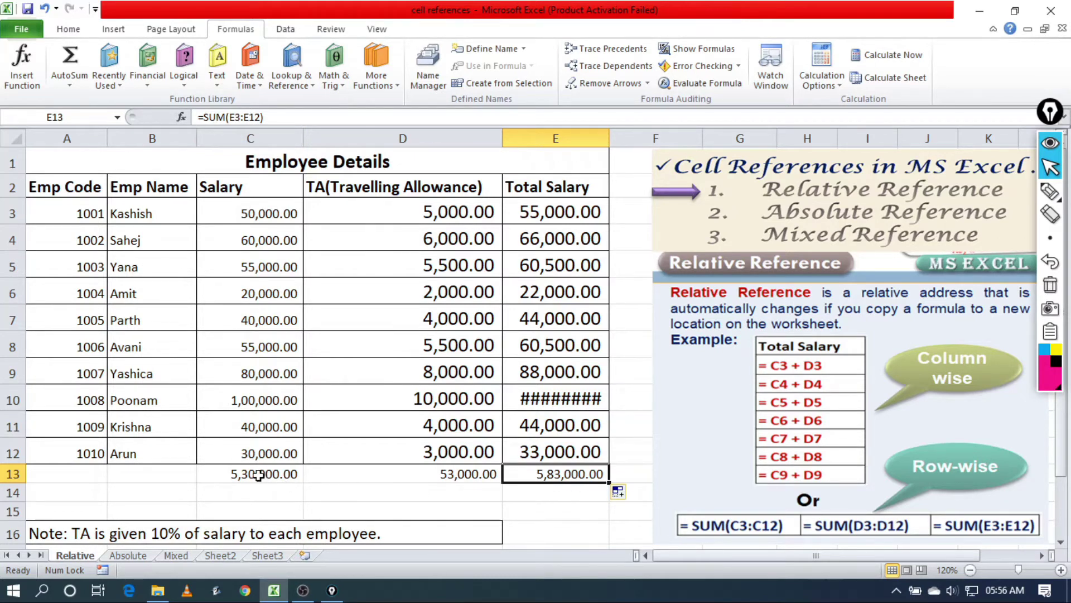
pyautogui.moveTo(259, 476); pyautogui.dragTo(538, 468)
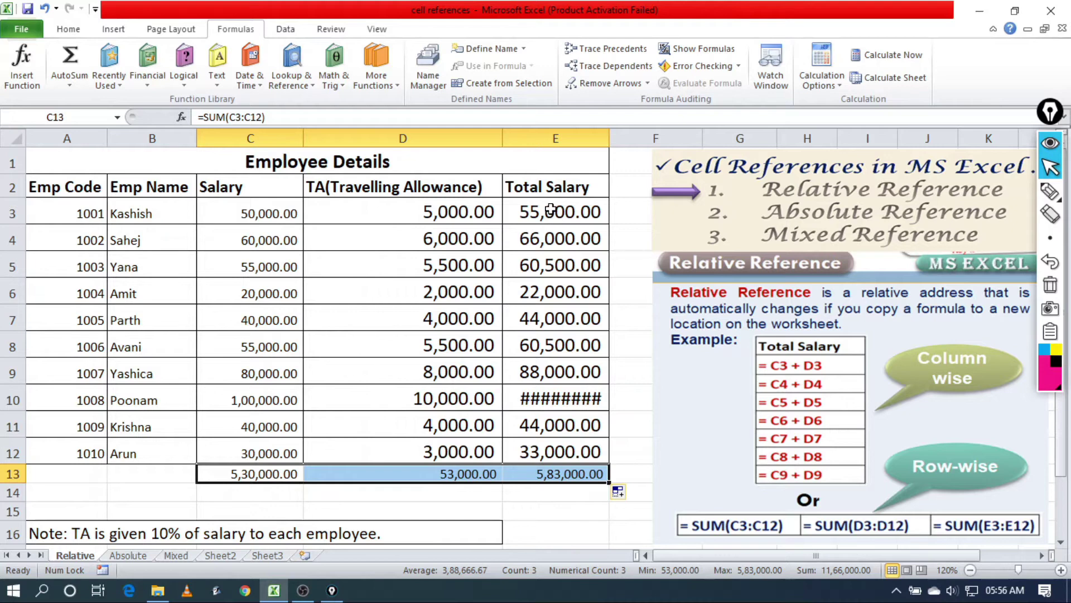
pyautogui.moveTo(553, 212); pyautogui.dragTo(555, 441)
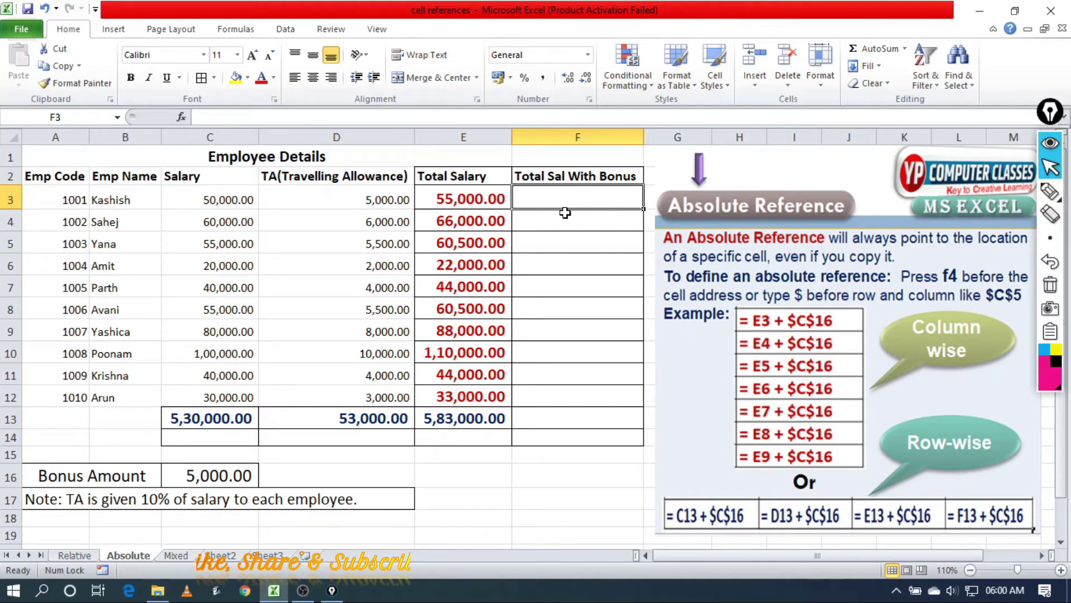
pyautogui.click(293, 195)
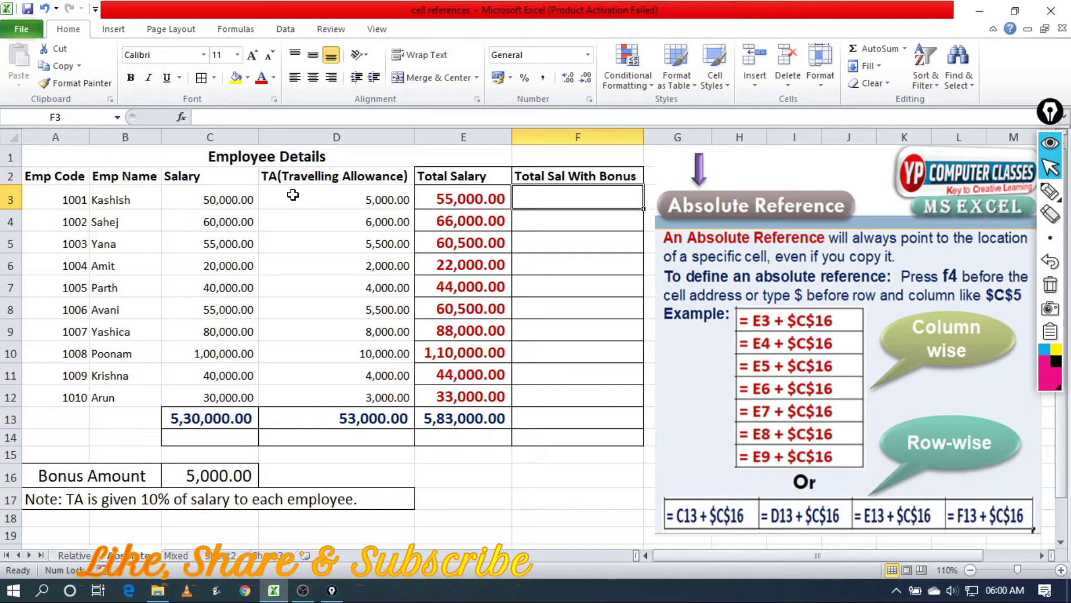
pyautogui.click(453, 199)
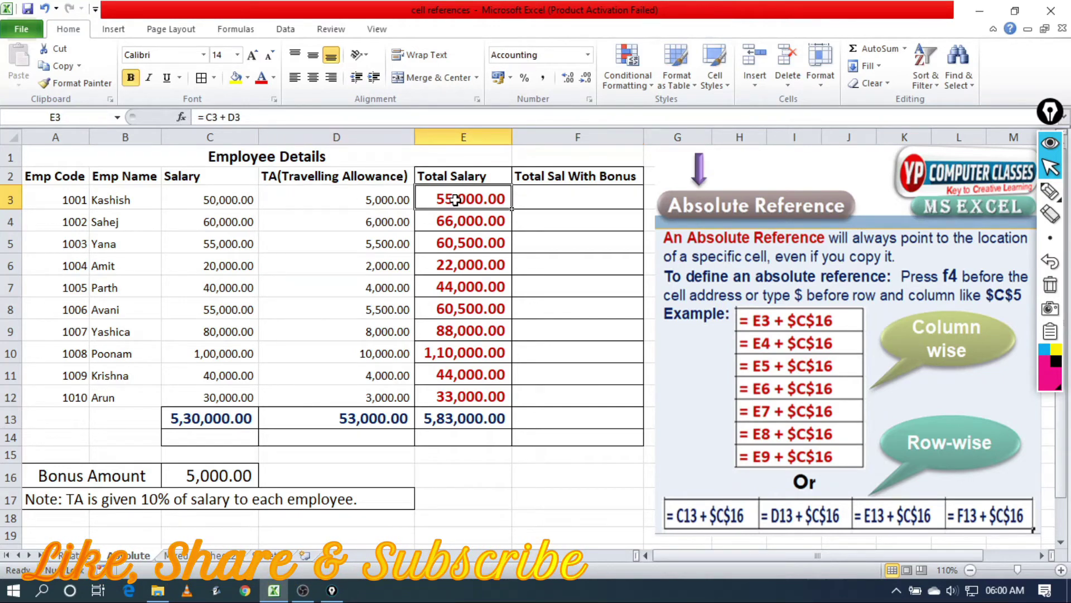
pyautogui.moveTo(230, 424); pyautogui.dragTo(427, 421)
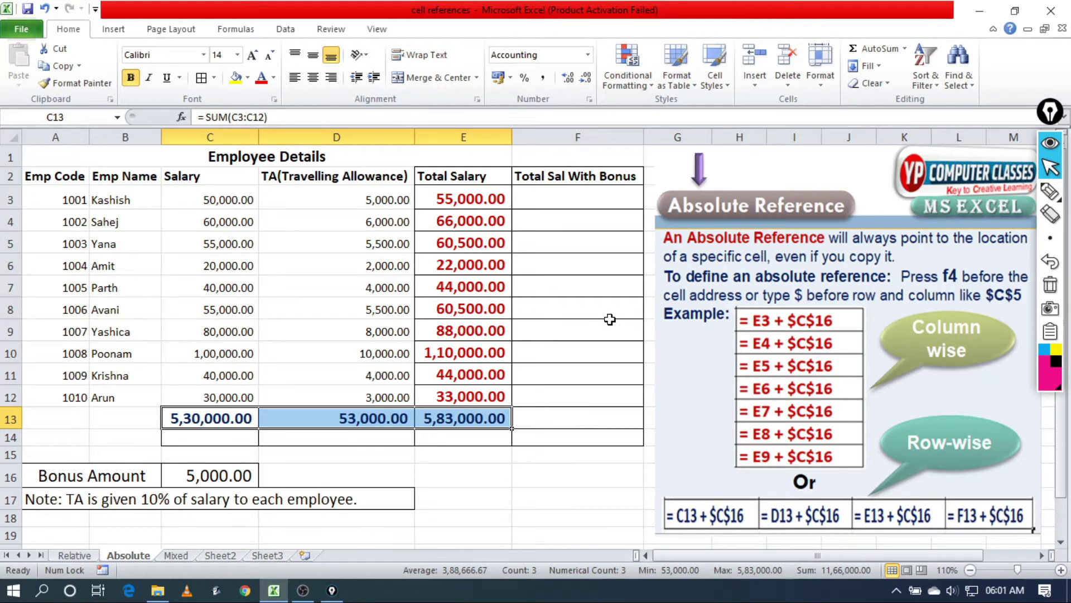
pyautogui.click(554, 198)
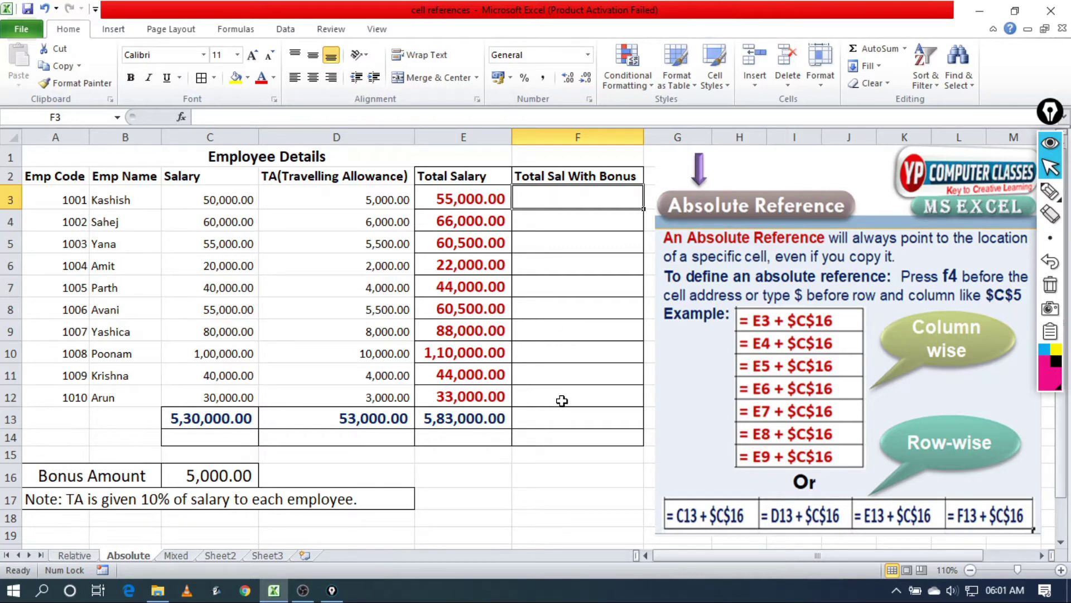
pyautogui.click(346, 206)
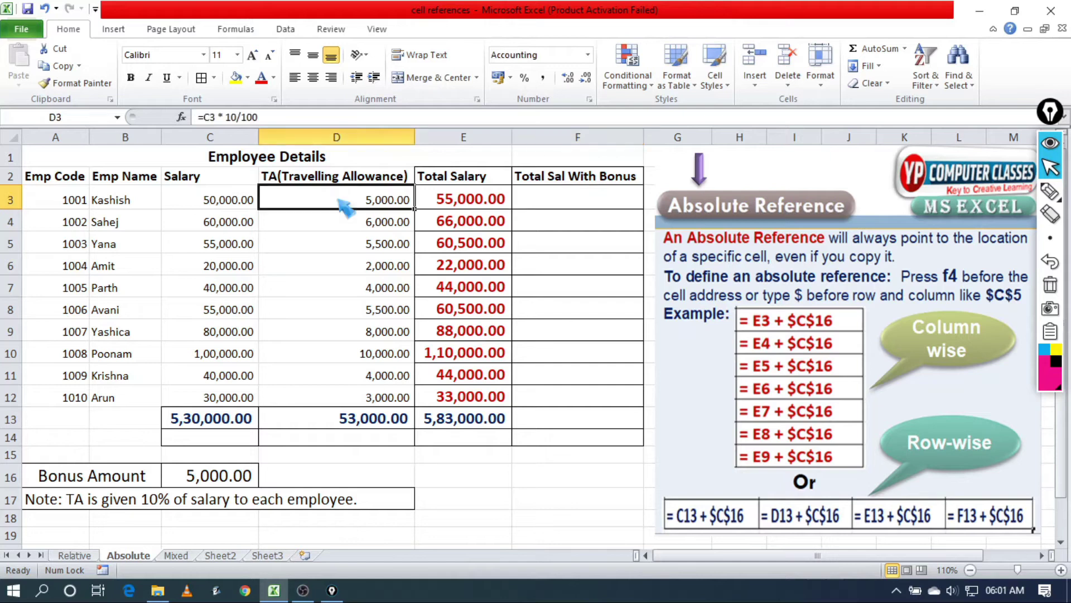
pyautogui.click(444, 198)
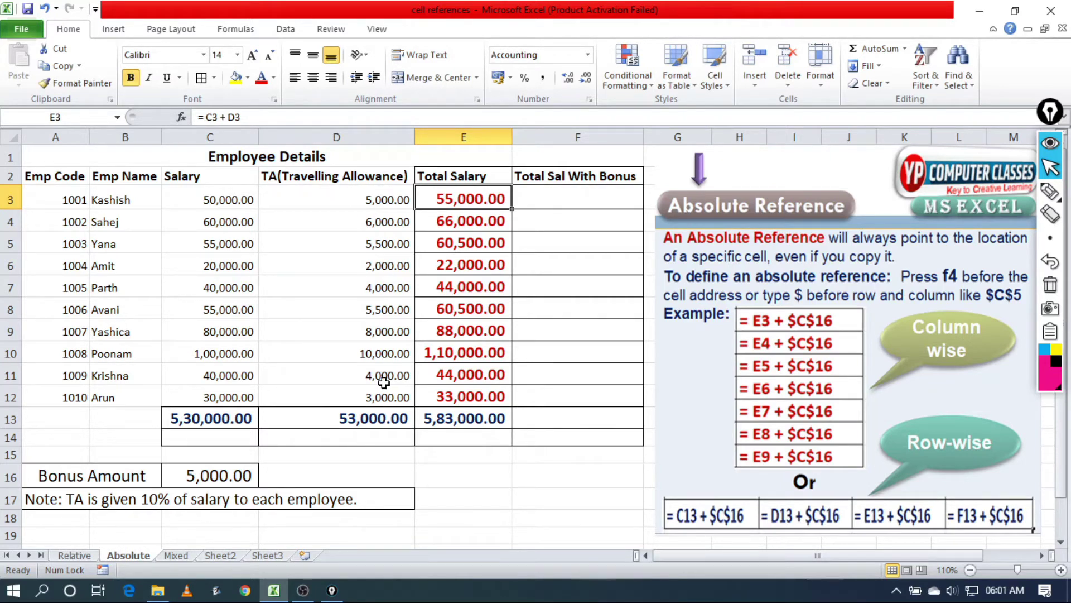
pyautogui.click(560, 198)
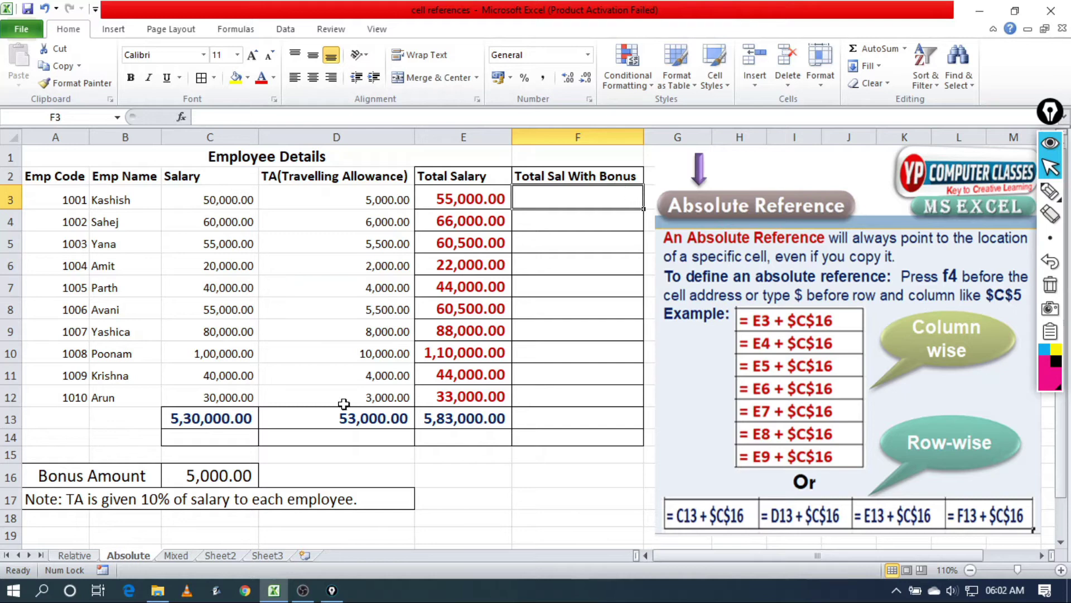
pyautogui.click(226, 477)
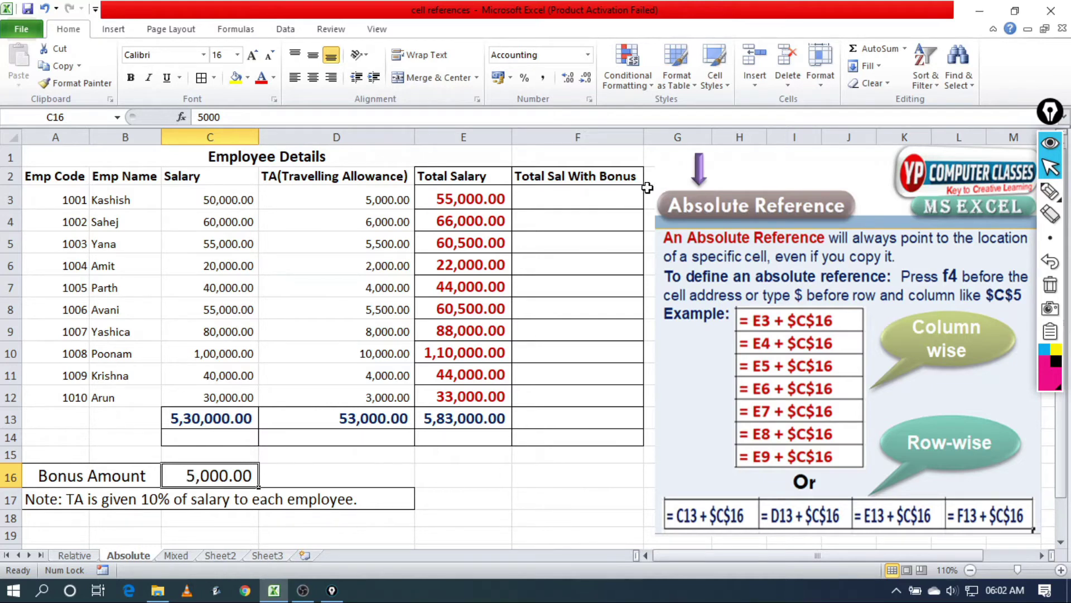
pyautogui.click(586, 195)
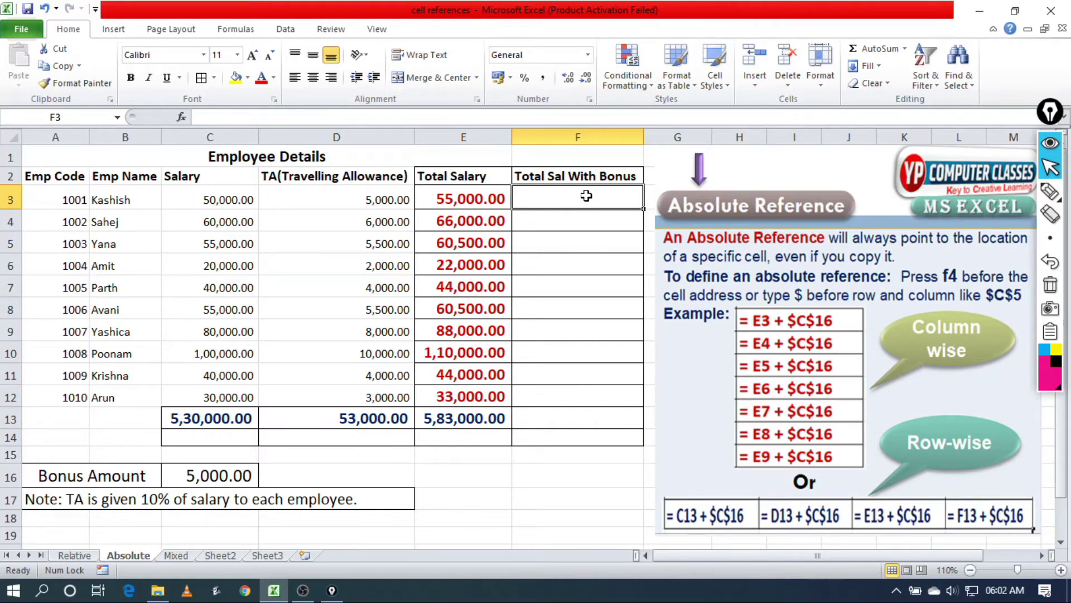
# Enter =E3+C16 in F3, giving 60,000.00 as the first total salary with bonus
pyautogui.write('=')
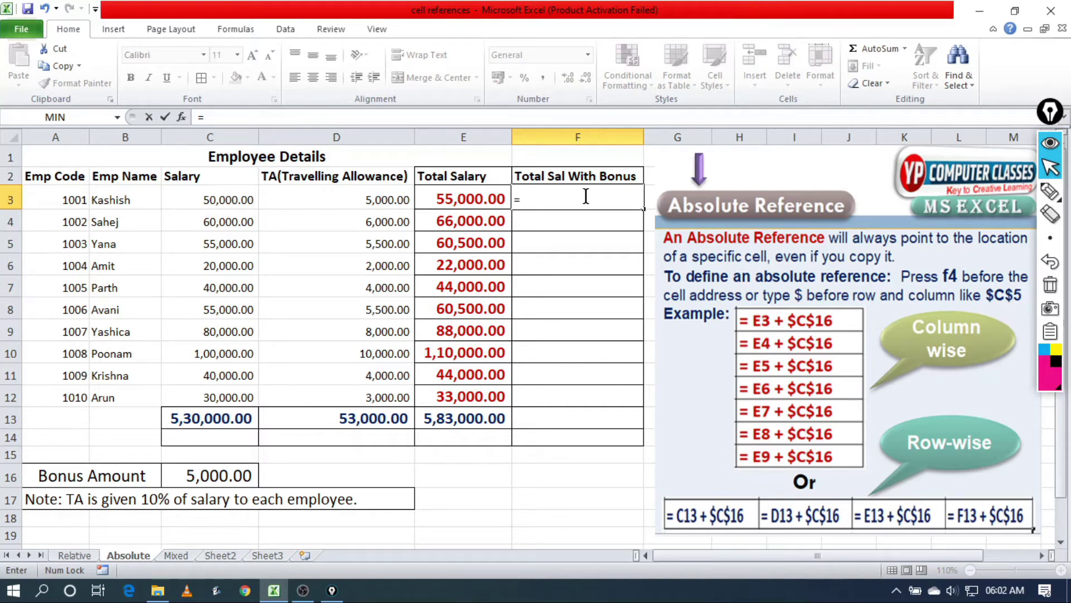
pyautogui.write('e')
pyautogui.write('3+')
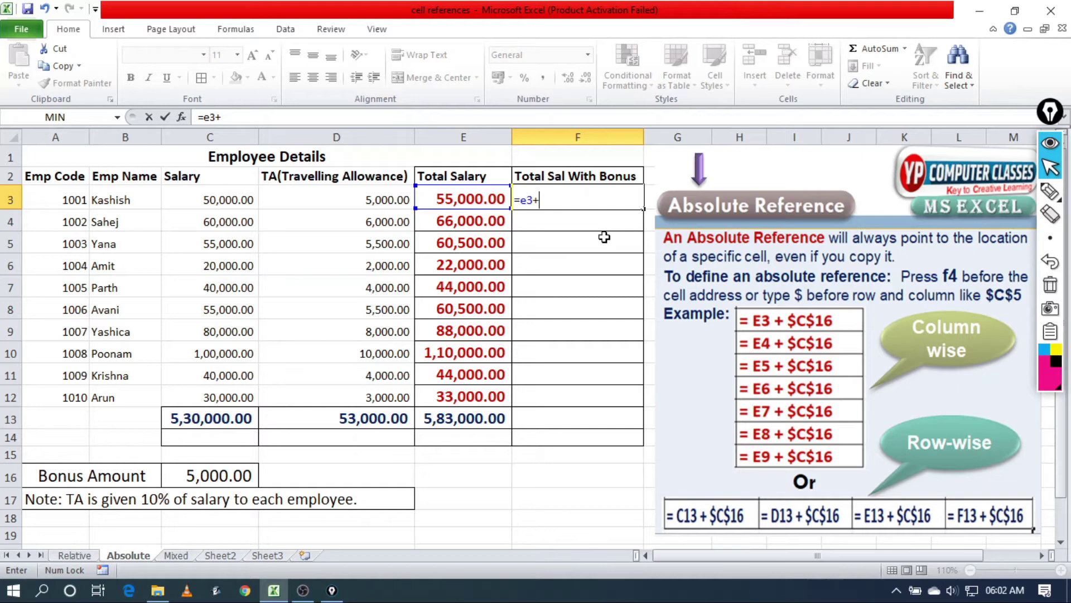
pyautogui.write('16')
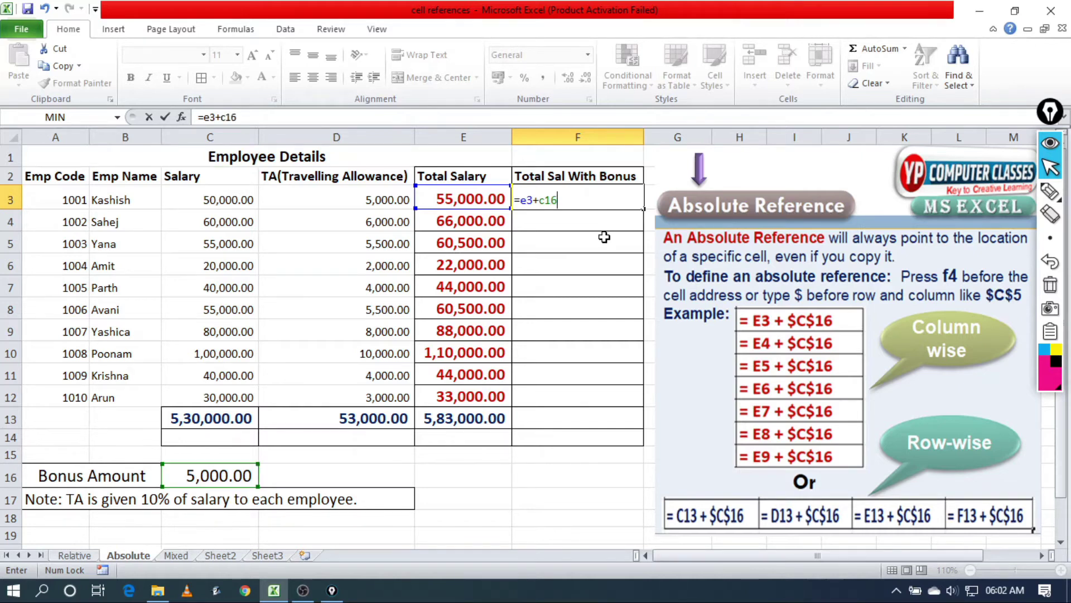
pyautogui.press('Return')
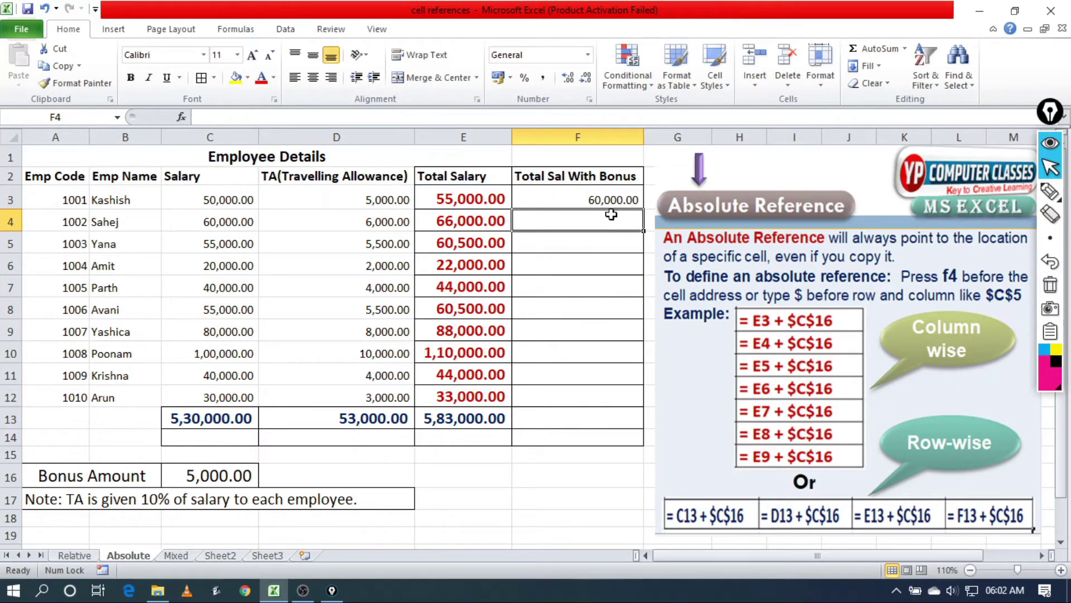
pyautogui.click(612, 202)
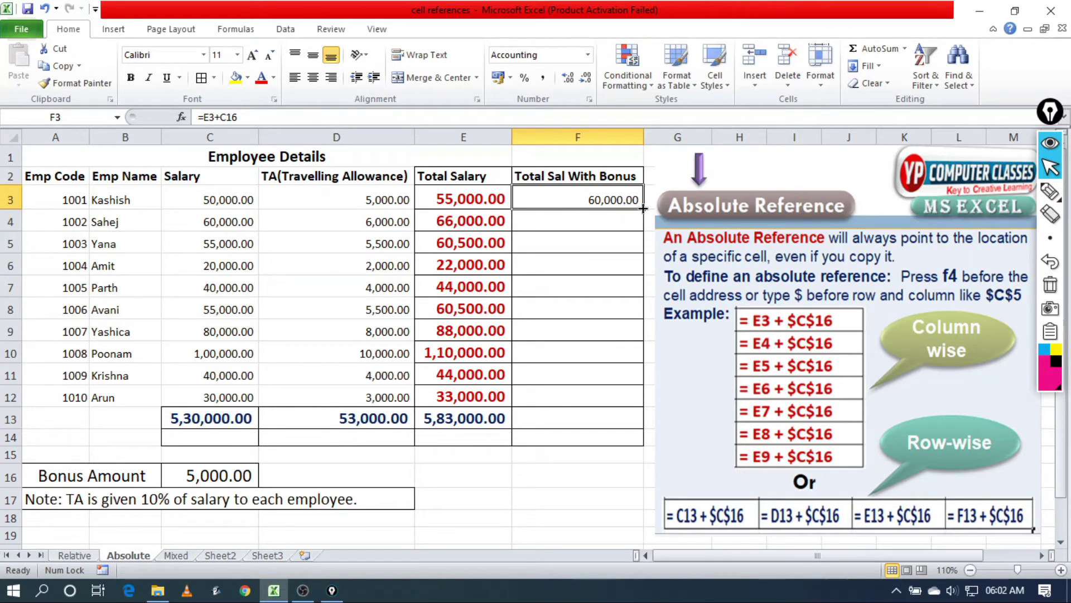
# Fill the F3 formula down to F12 and see that F4 shifted to =E4+C17
pyautogui.moveTo(644, 208)
pyautogui.mouseDown()
pyautogui.moveTo(629, 421)
pyautogui.moveTo(629, 411)
pyautogui.mouseUp()
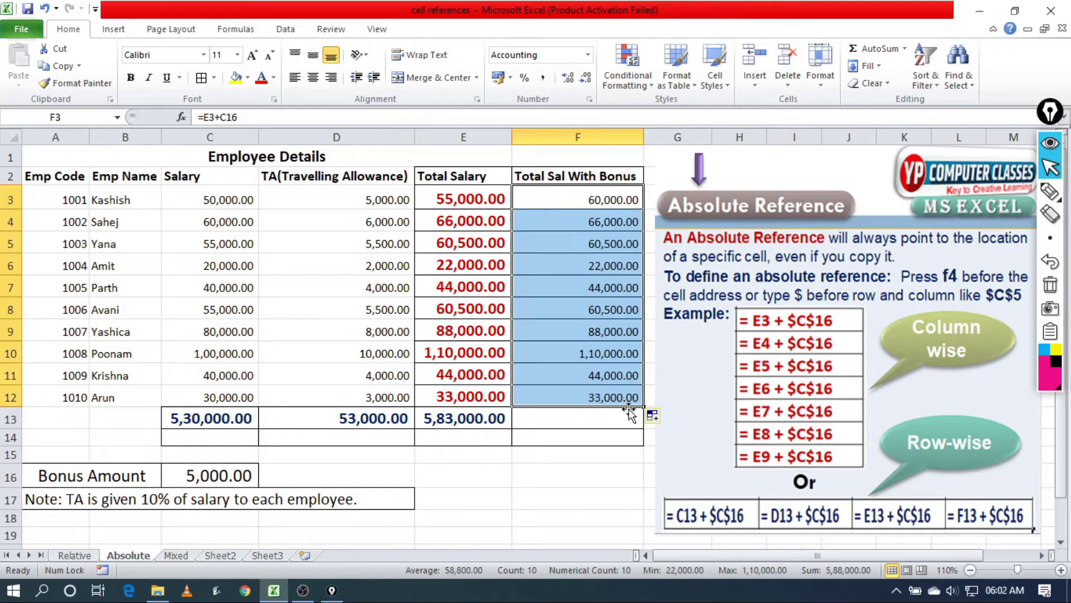
pyautogui.click(610, 240)
pyautogui.click(612, 223)
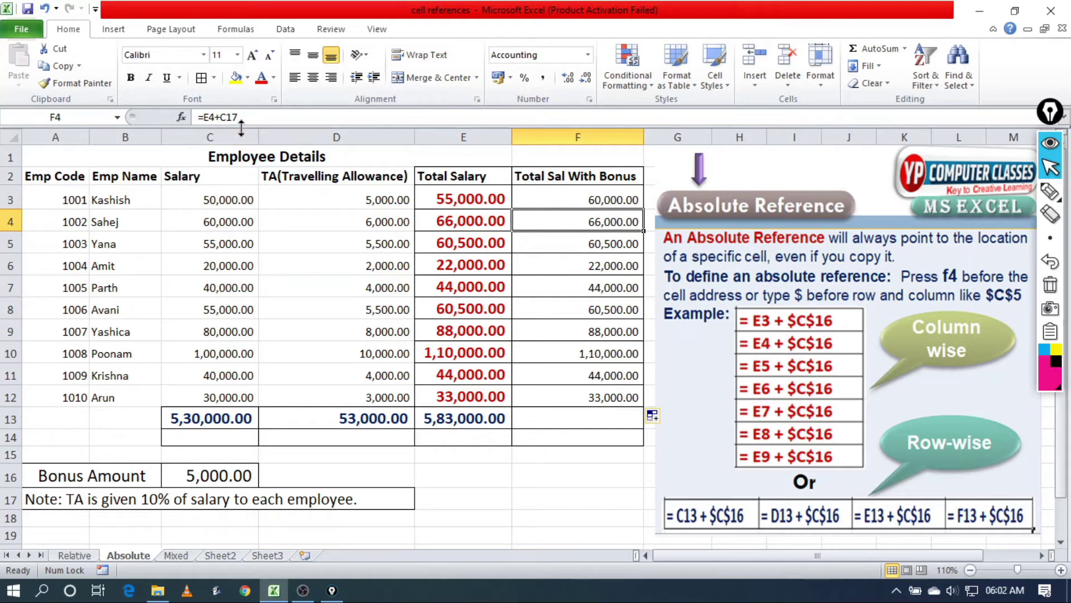
# Annotate the shifted C17 reference and the bonus-less F5 and F6 values, then reselect F3
pyautogui.click(1050, 191)
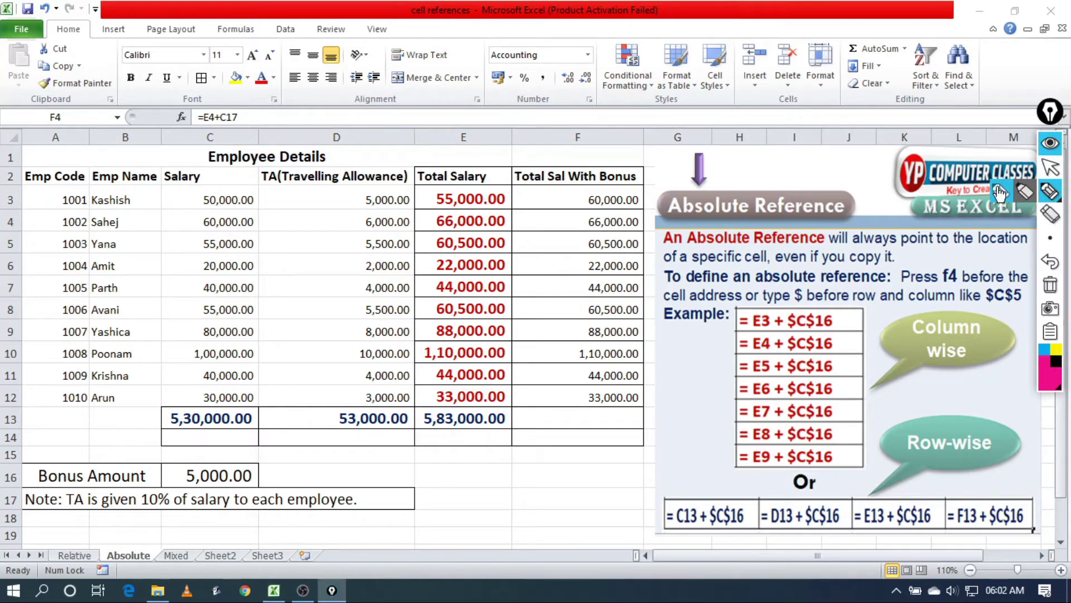
pyautogui.moveTo(240, 106)
pyautogui.mouseDown()
pyautogui.moveTo(226, 110)
pyautogui.moveTo(239, 105)
pyautogui.mouseUp()
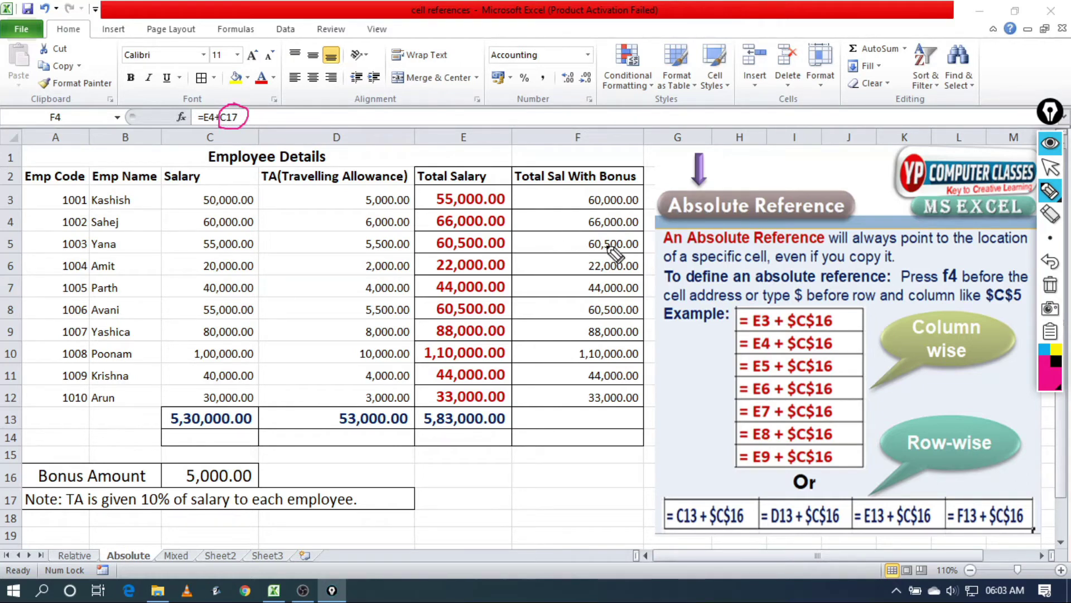
pyautogui.moveTo(539, 245)
pyautogui.mouseDown()
pyautogui.moveTo(556, 245)
pyautogui.moveTo(556, 254)
pyautogui.mouseUp()
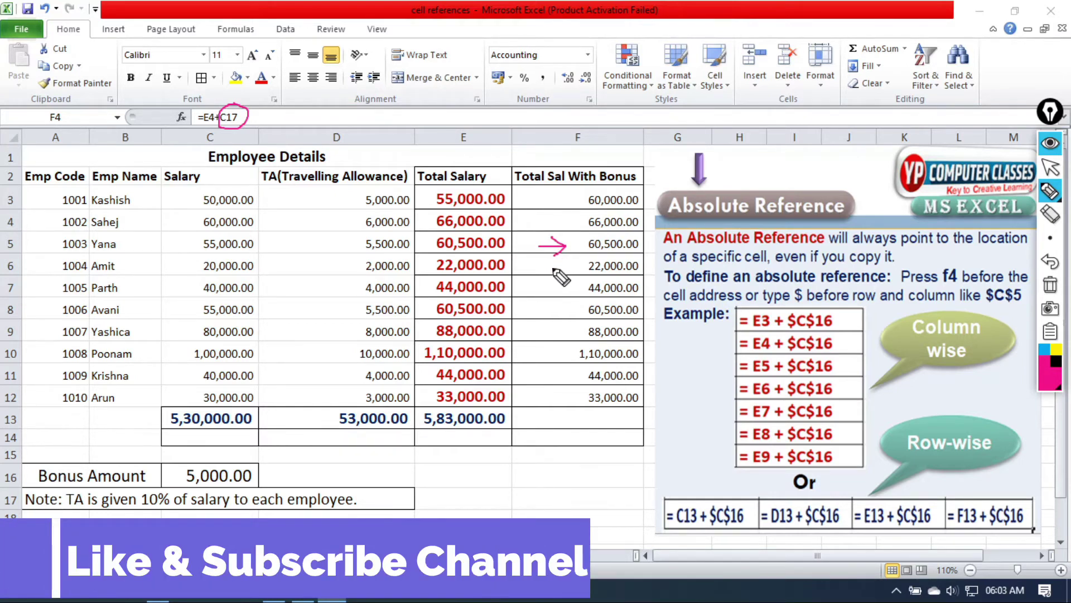
pyautogui.moveTo(546, 268)
pyautogui.mouseDown()
pyautogui.moveTo(574, 268)
pyautogui.moveTo(560, 275)
pyautogui.mouseUp()
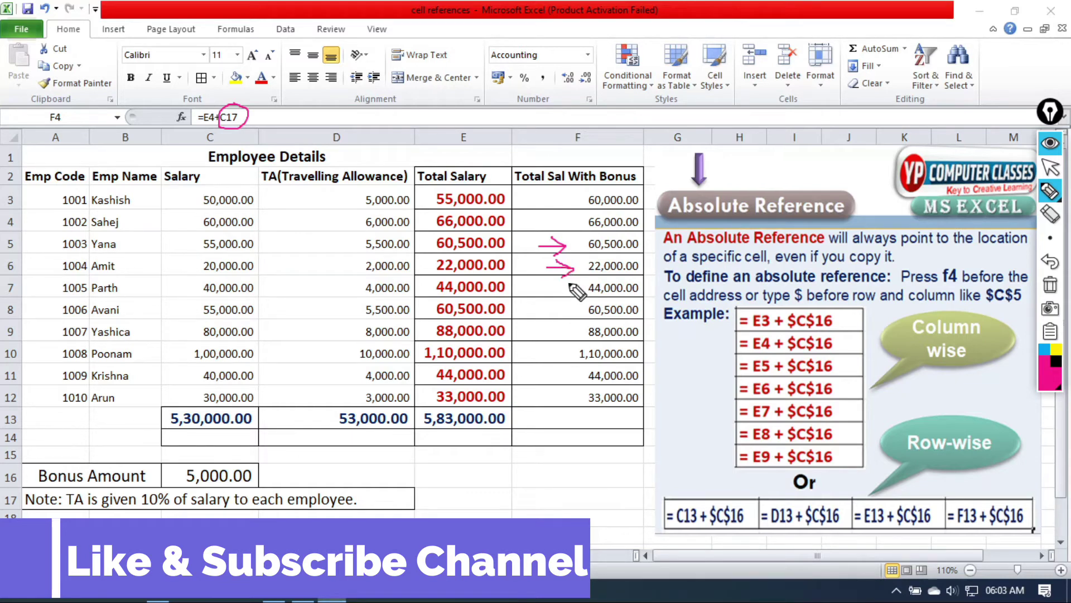
pyautogui.click(1050, 167)
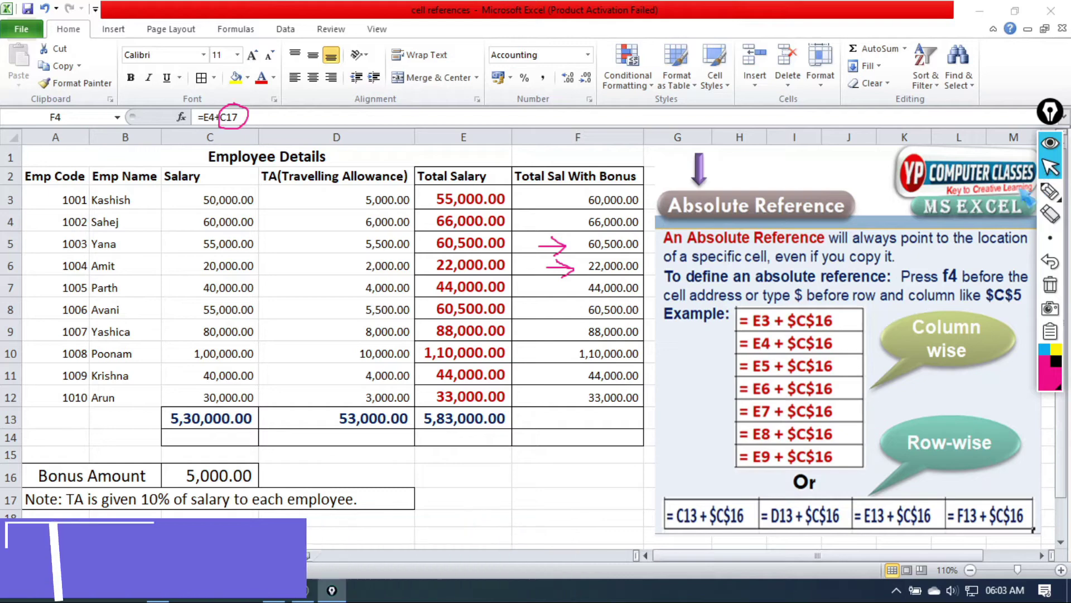
pyautogui.click(584, 202)
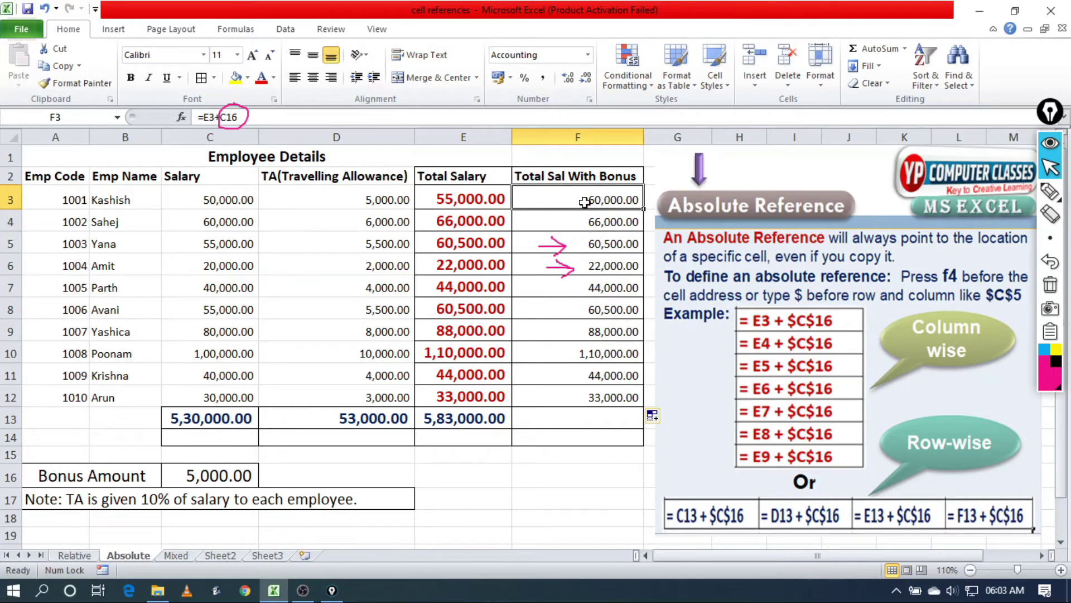
pyautogui.click(243, 31)
pyautogui.click(697, 48)
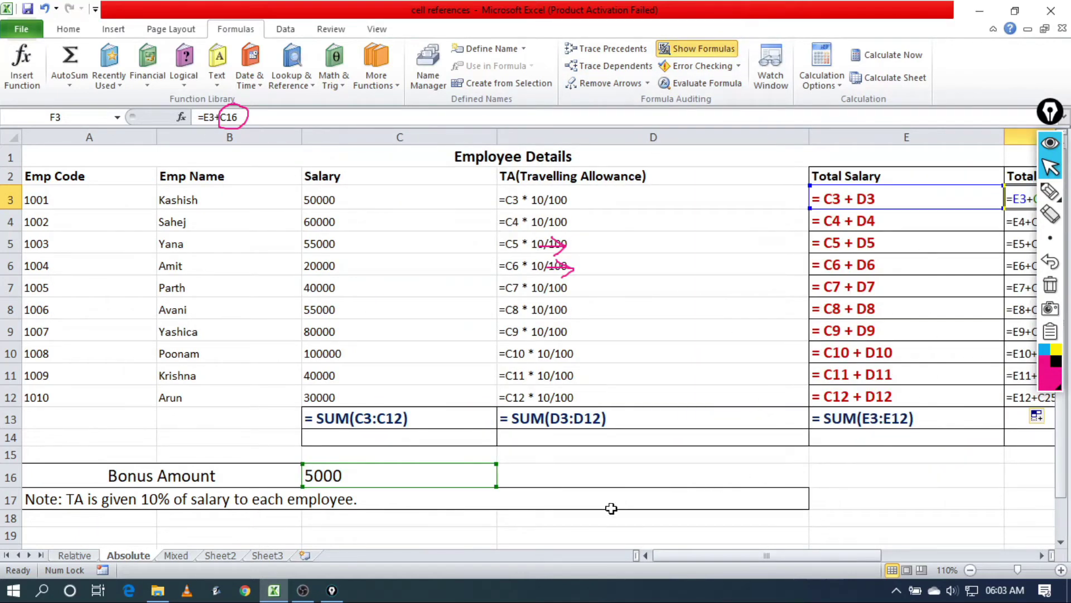
pyautogui.click(9, 137)
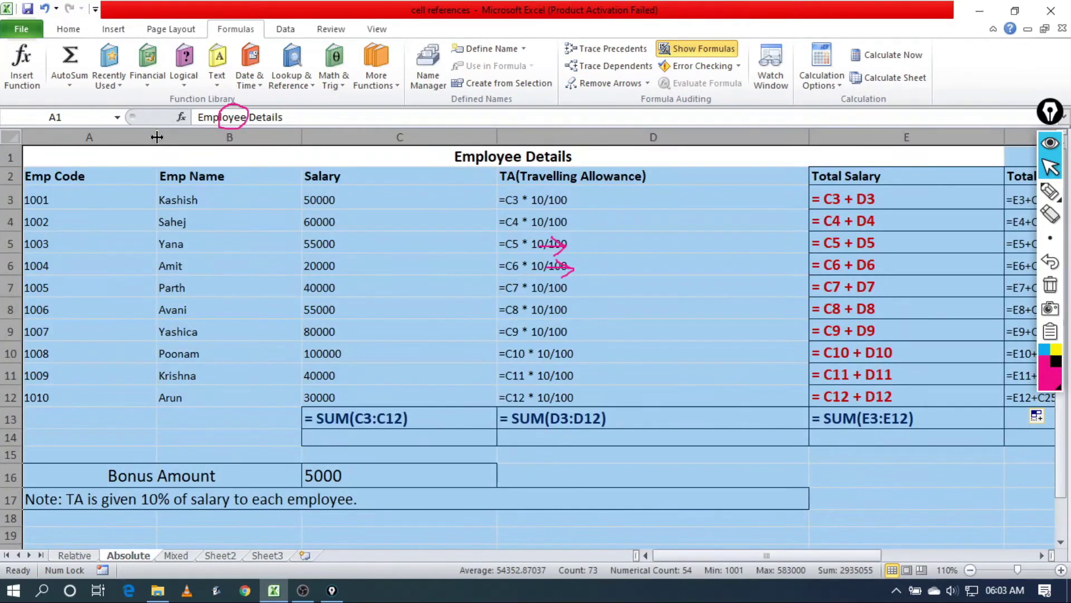
pyautogui.doubleClick(157, 136)
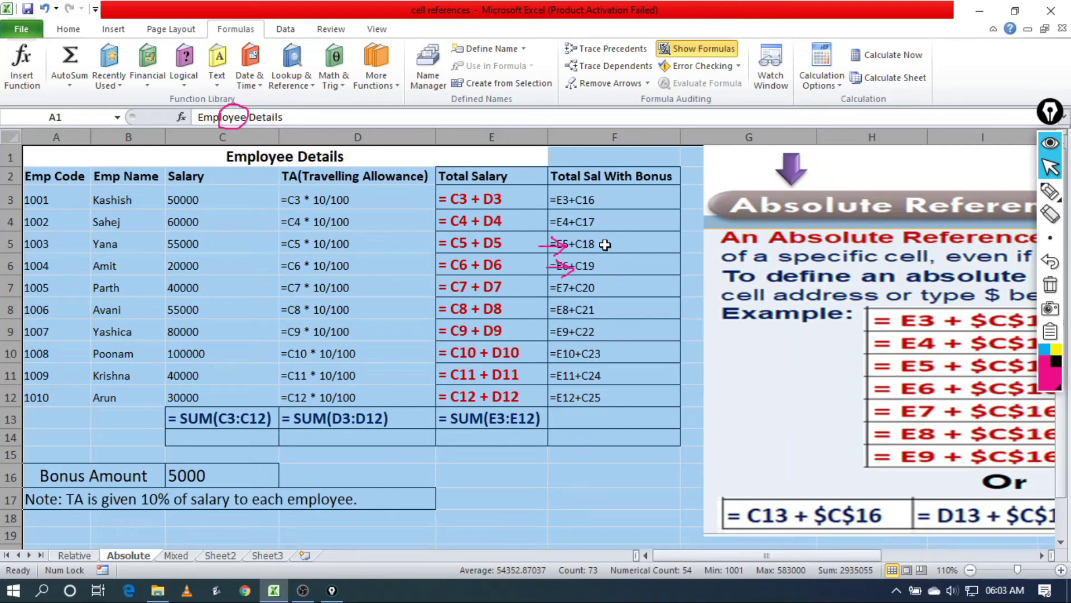
pyautogui.click(598, 214)
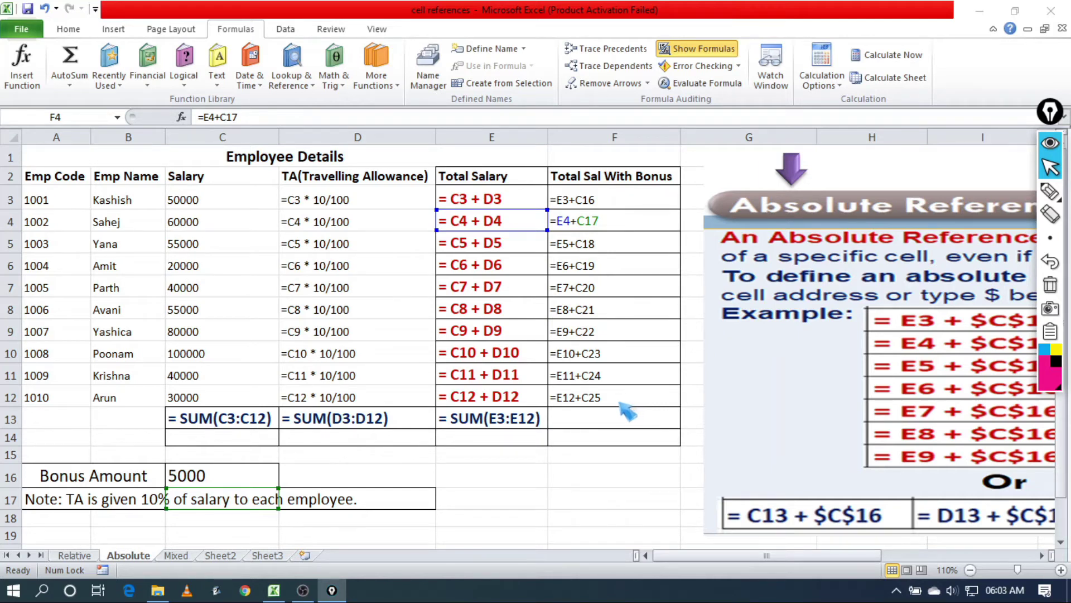
pyautogui.click(578, 201)
pyautogui.hotkey('ctrl', '`')
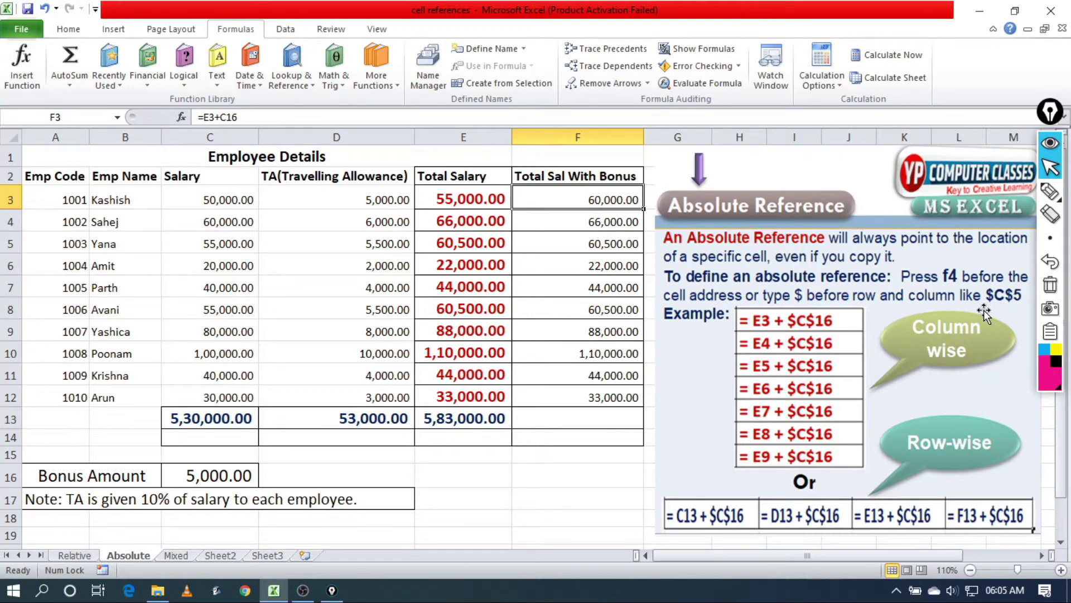
# Make F3's formula =E3+$C$16 and fill it down to F13
pyautogui.click(229, 117)
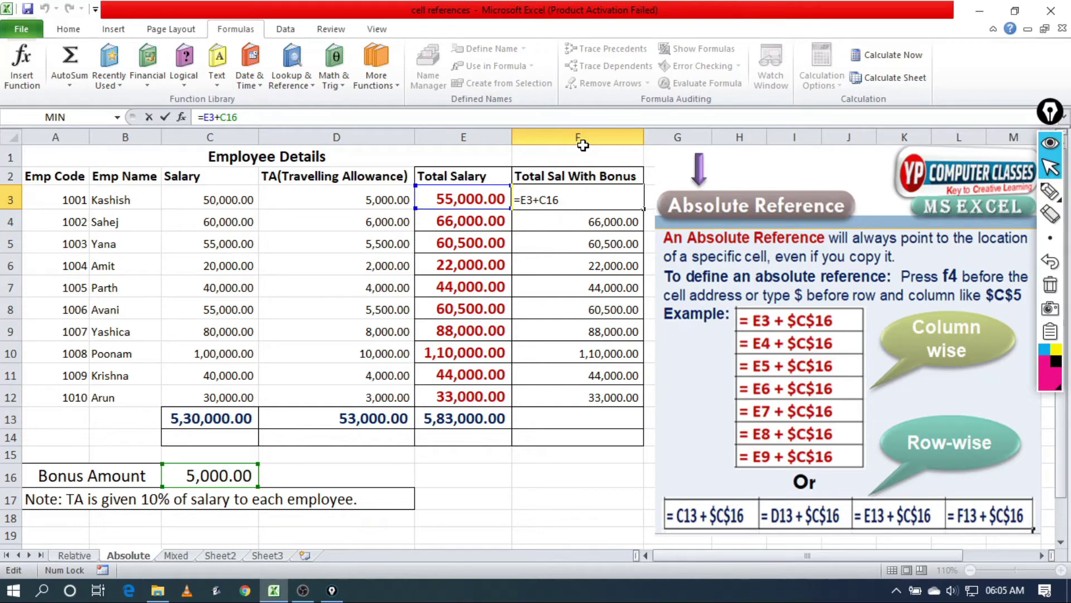
pyautogui.press('F4')
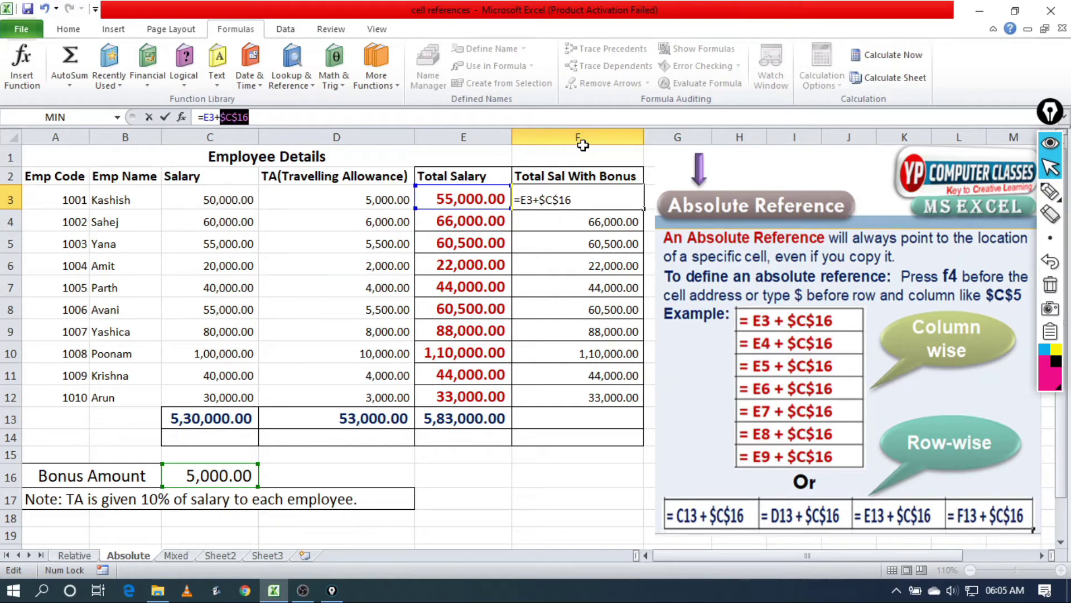
pyautogui.click(277, 117)
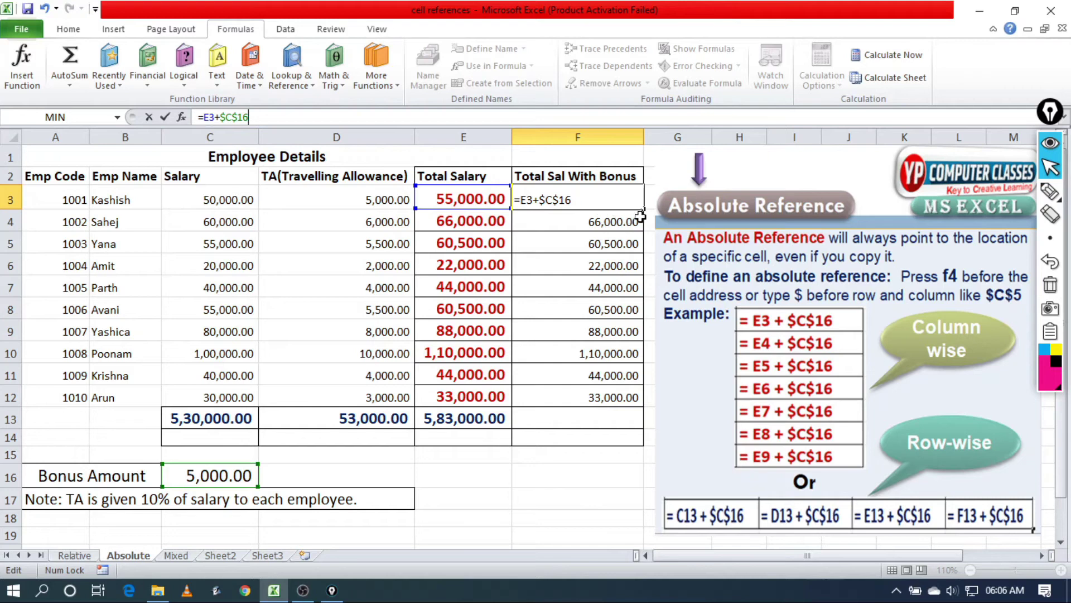
pyautogui.moveTo(644, 211); pyautogui.dragTo(636, 424)
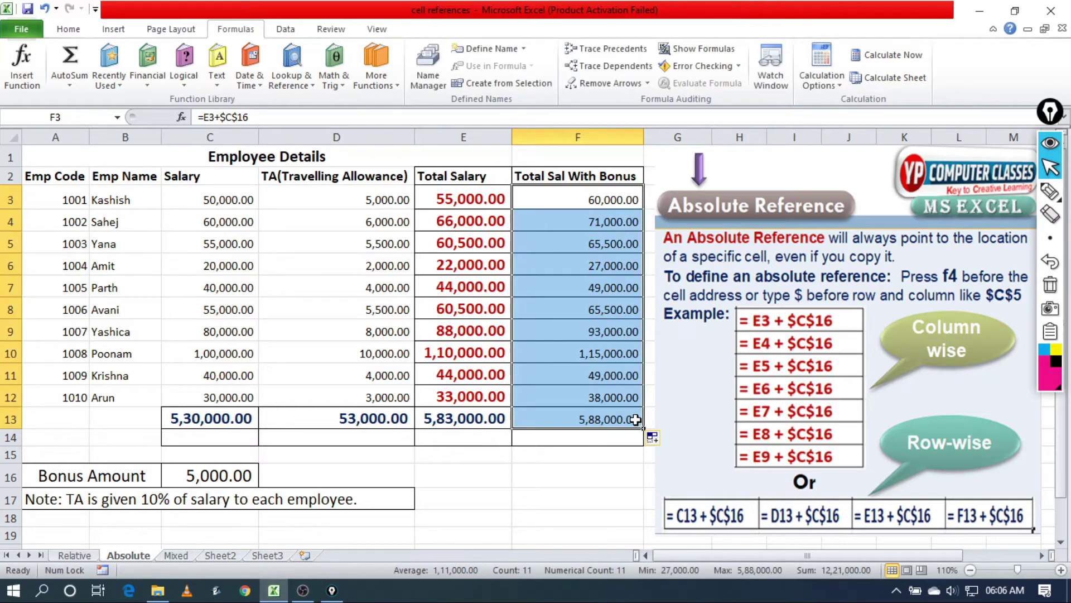
pyautogui.click(597, 279)
pyautogui.click(597, 224)
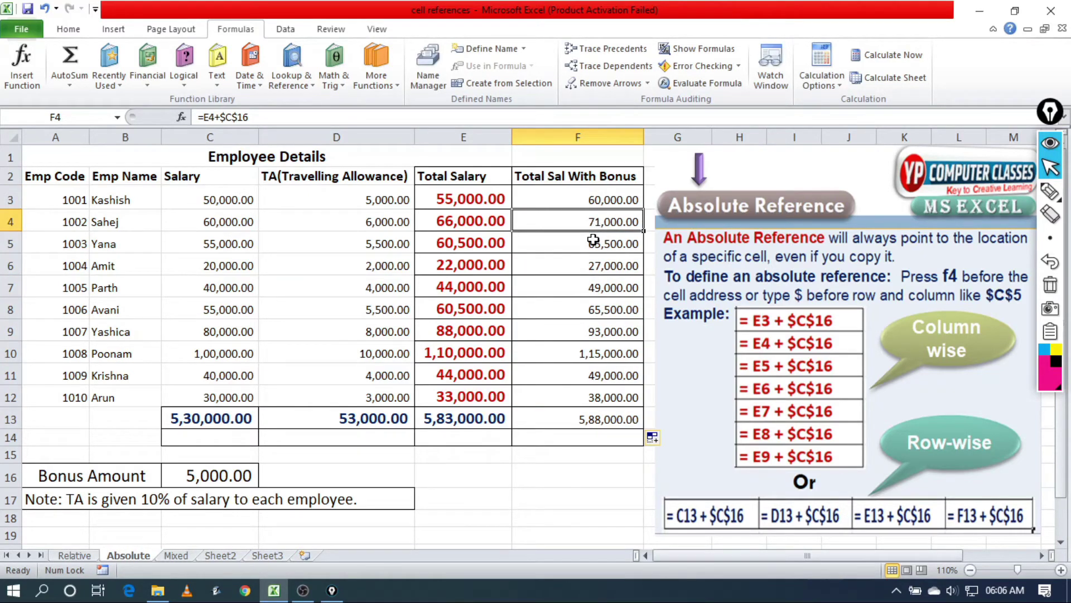
pyautogui.click(593, 241)
pyautogui.click(592, 266)
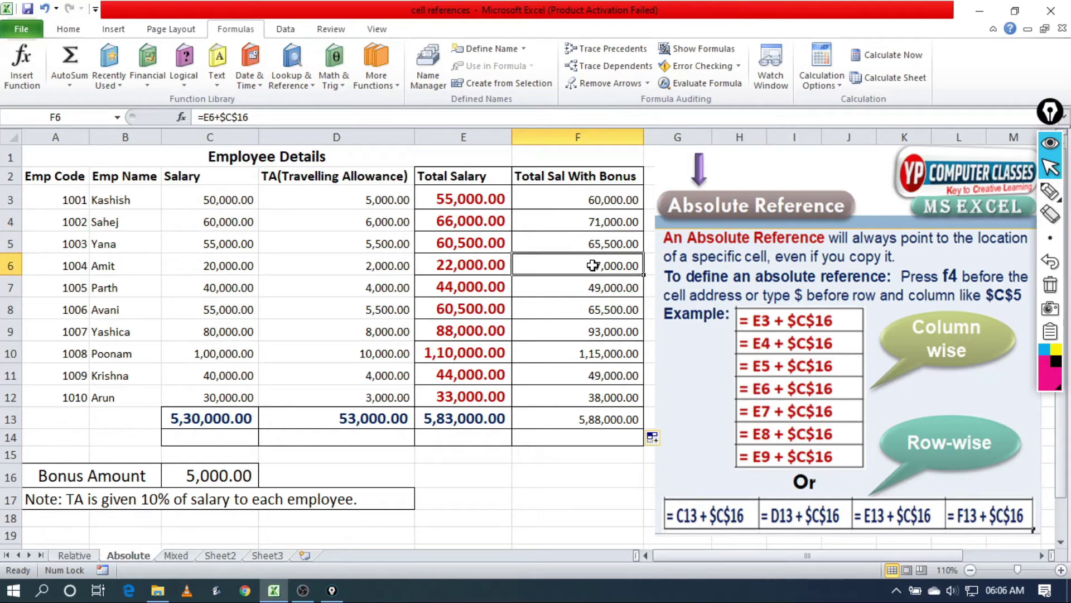
pyautogui.click(593, 286)
pyautogui.click(591, 312)
pyautogui.click(587, 226)
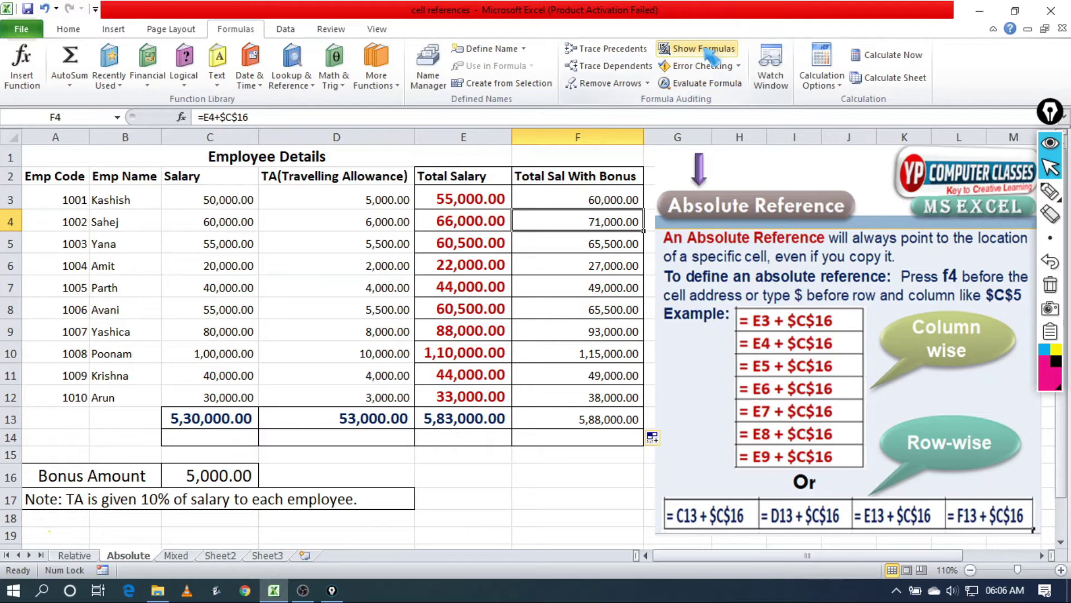
pyautogui.click(698, 49)
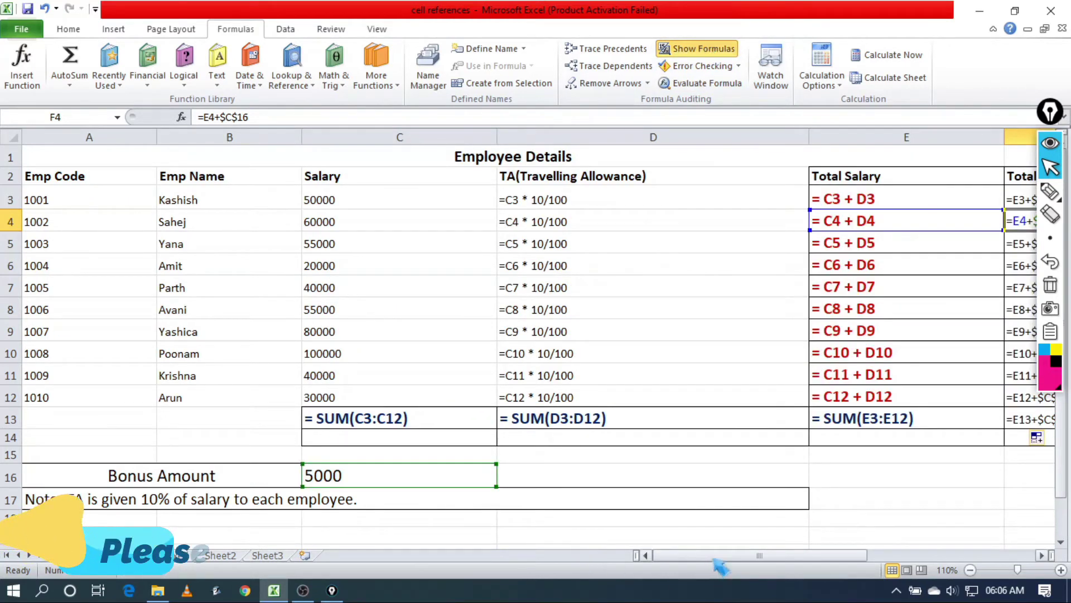
pyautogui.moveTo(710, 556); pyautogui.dragTo(759, 556)
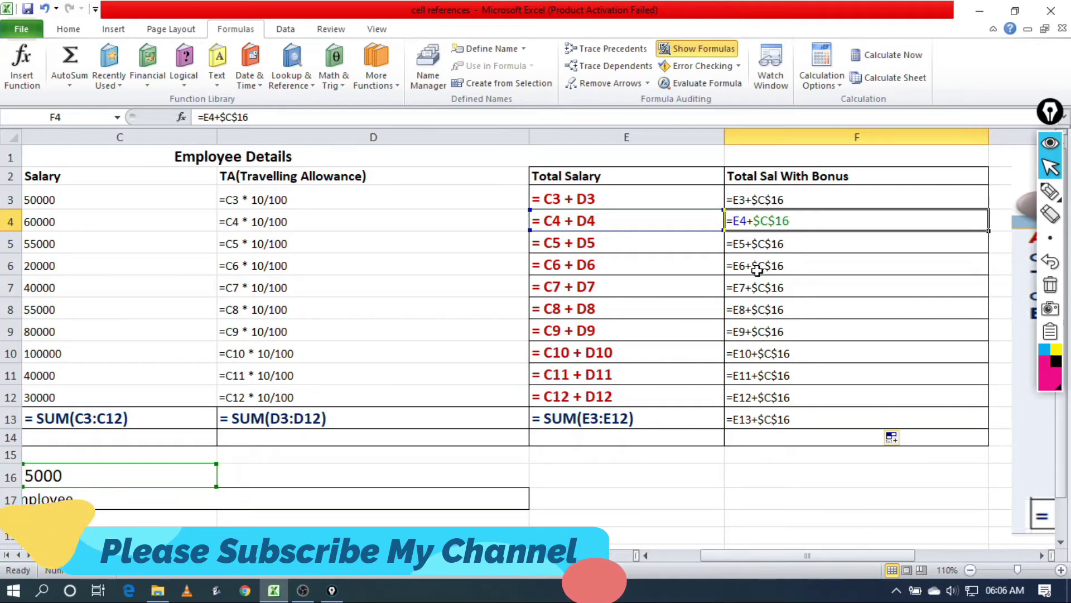
pyautogui.click(717, 52)
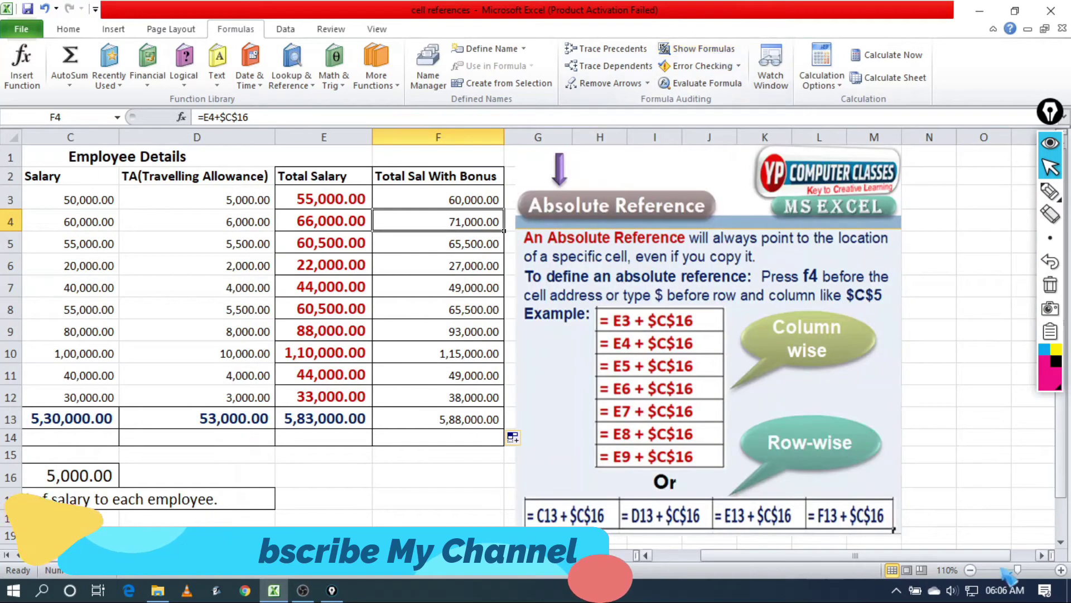
pyautogui.hscroll(-2, 574, 256)
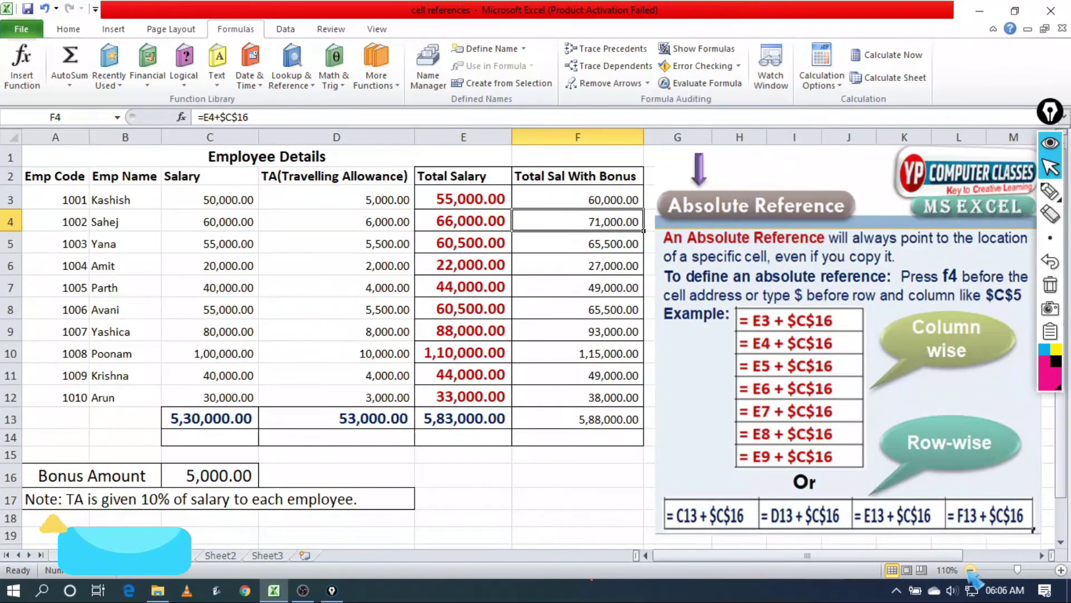
pyautogui.click(574, 257)
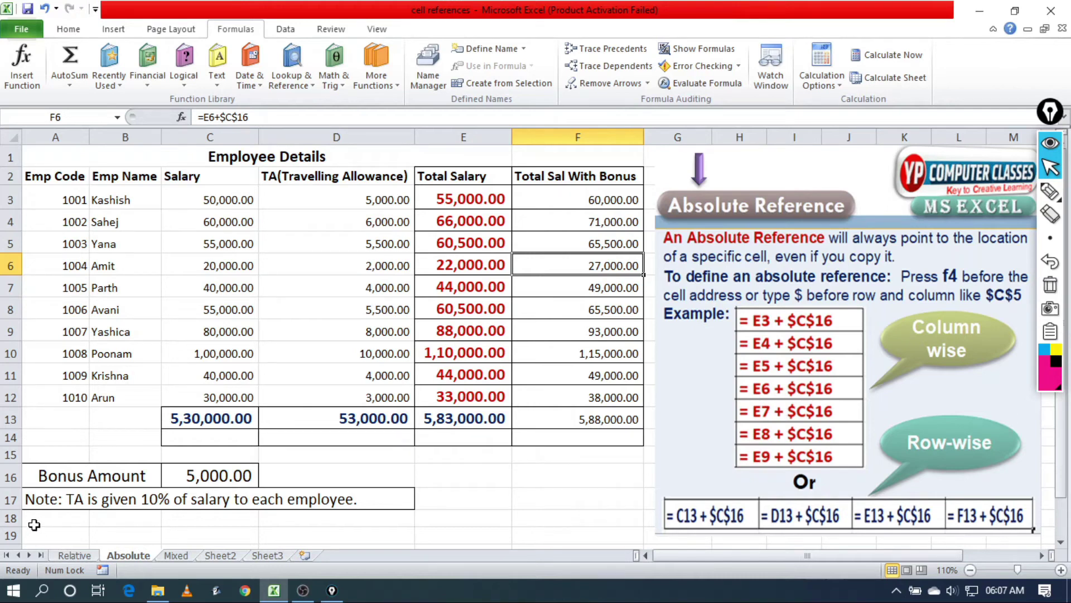
pyautogui.click(203, 439)
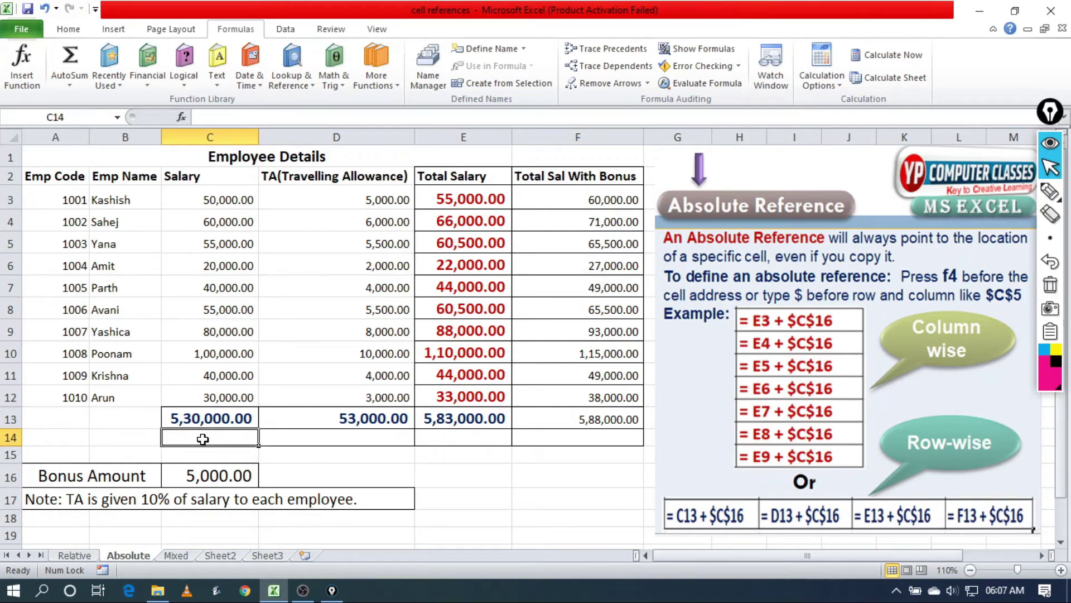
pyautogui.click(579, 205)
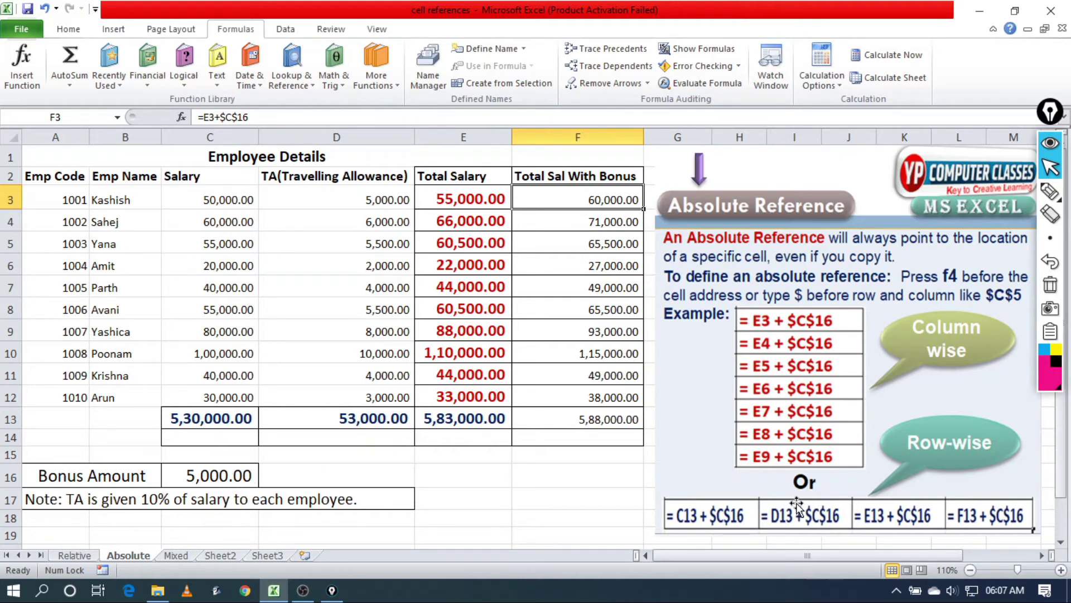
pyautogui.click(203, 441)
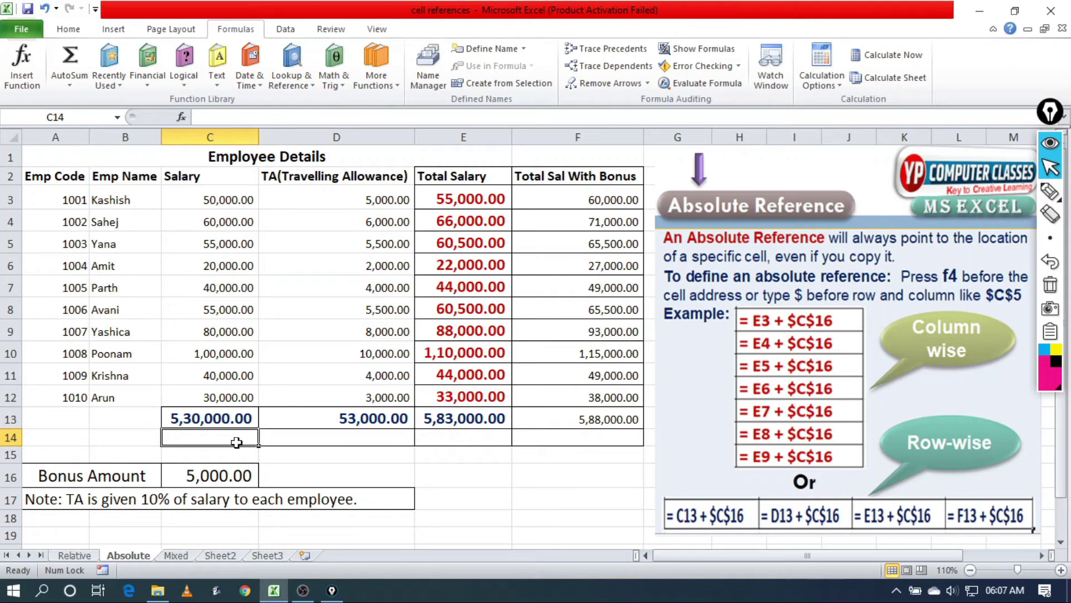
# Enter =C13+C16 in C14 and fill it across to F14
pyautogui.write('=')
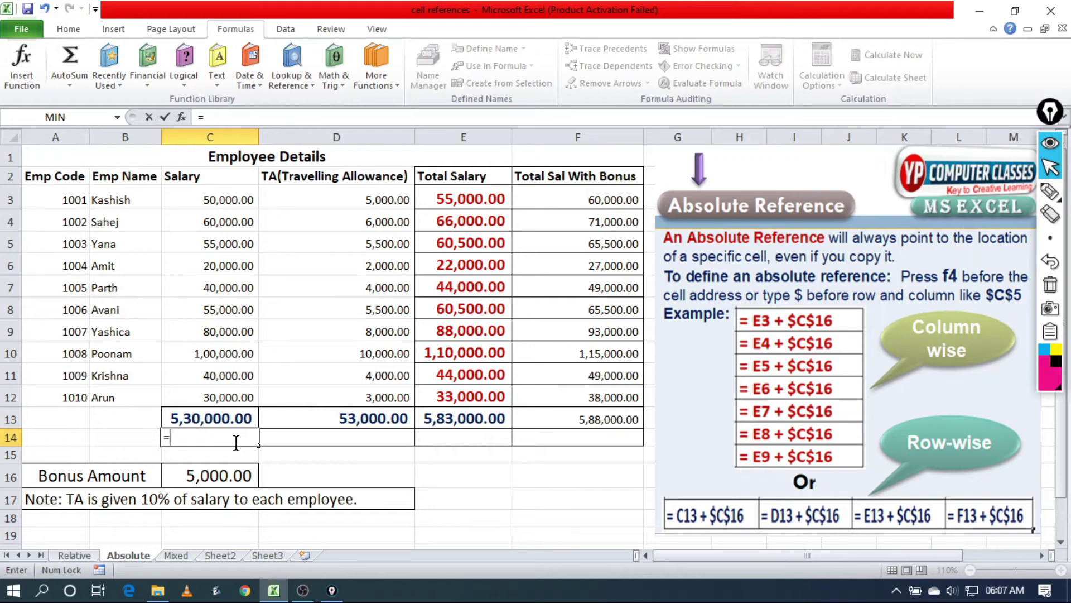
pyautogui.write('c13')
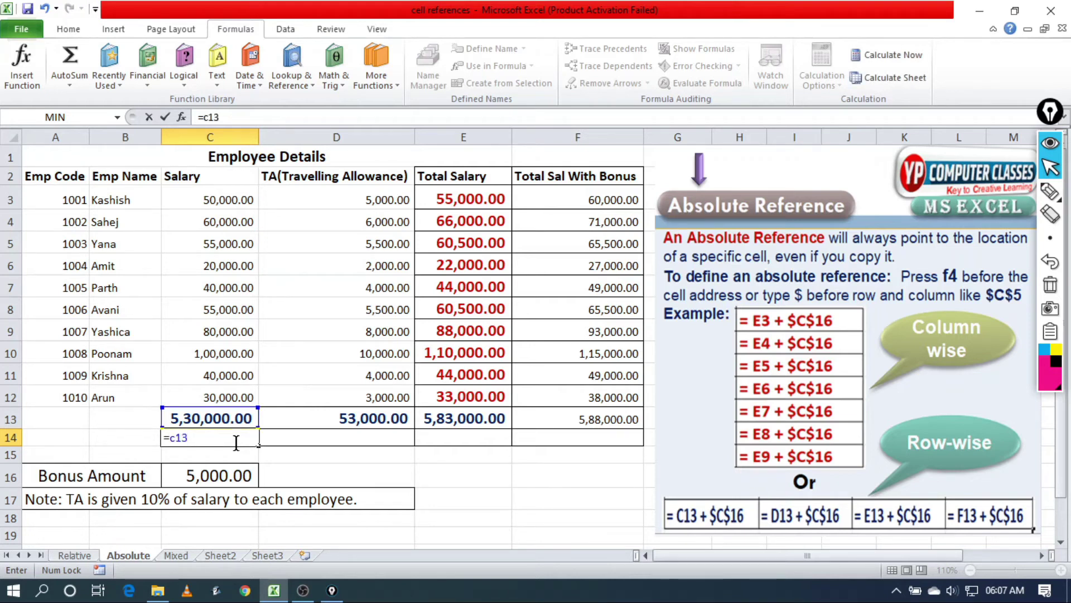
pyautogui.write('+')
pyautogui.click(230, 478)
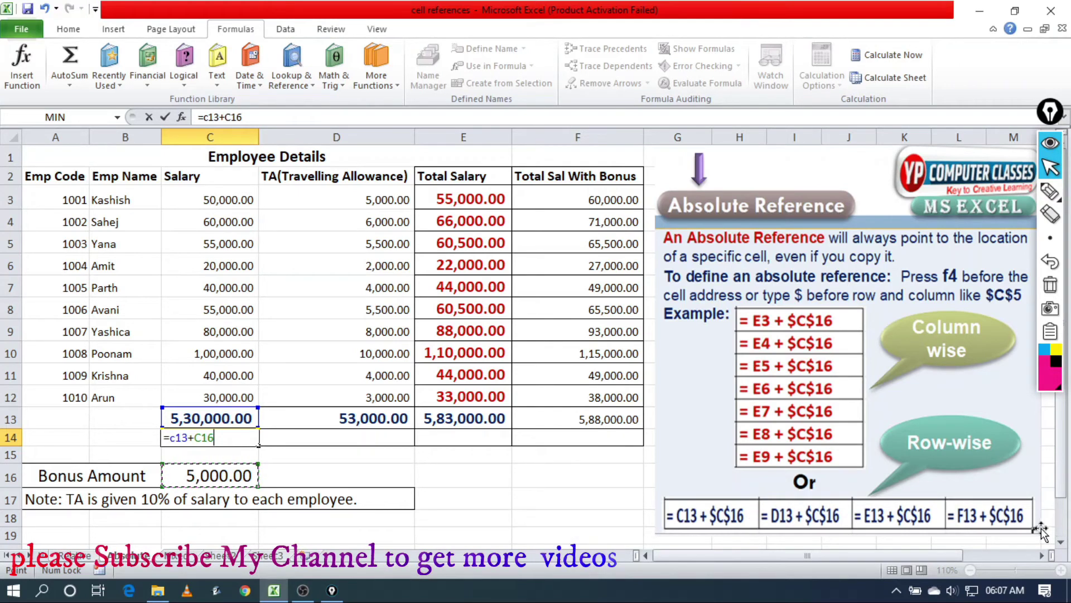
pyautogui.press('Return')
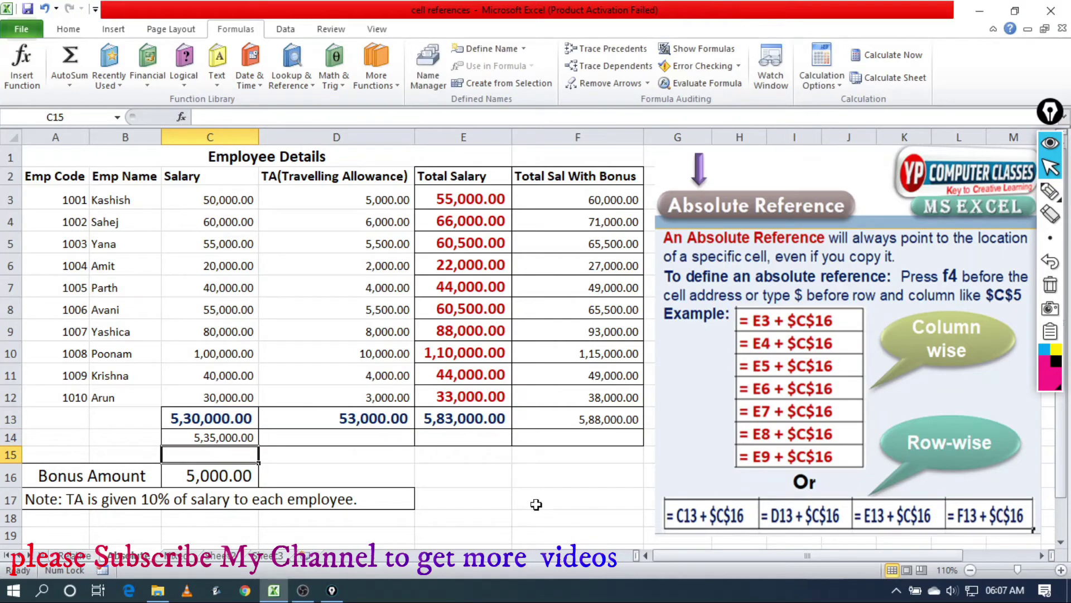
pyautogui.click(238, 438)
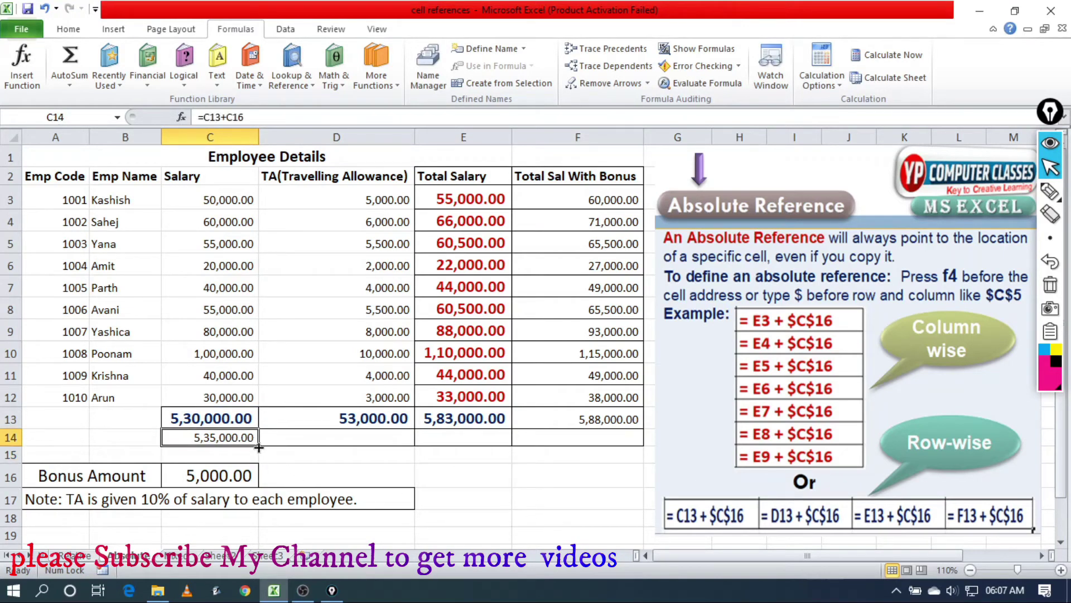
pyautogui.moveTo(259, 447); pyautogui.dragTo(622, 450)
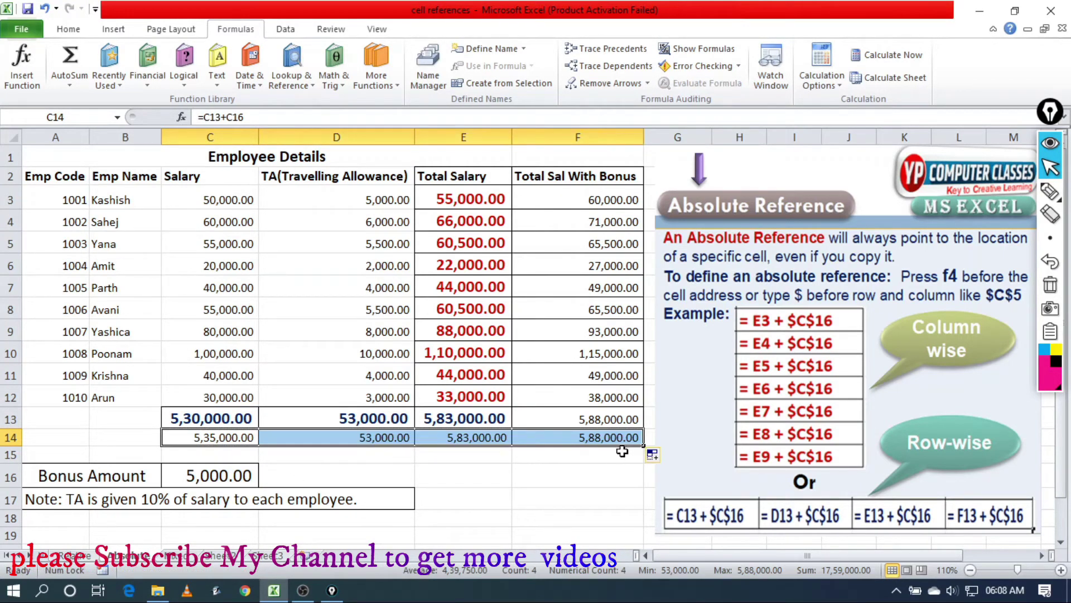
# Compare D14's copied formula with C14's to see the shifted bonus reference
pyautogui.click(373, 481)
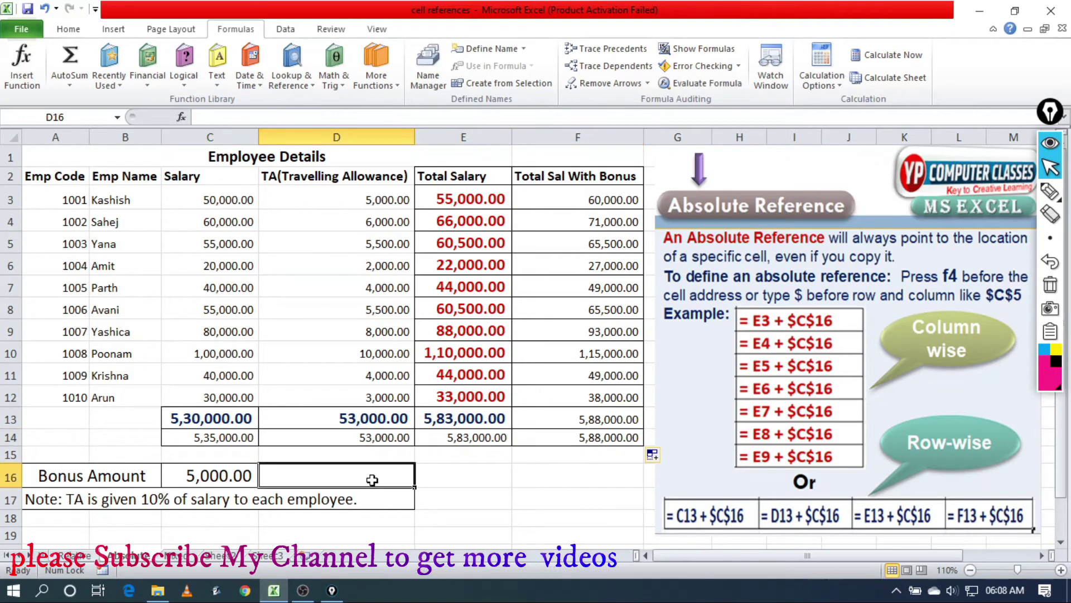
pyautogui.click(364, 439)
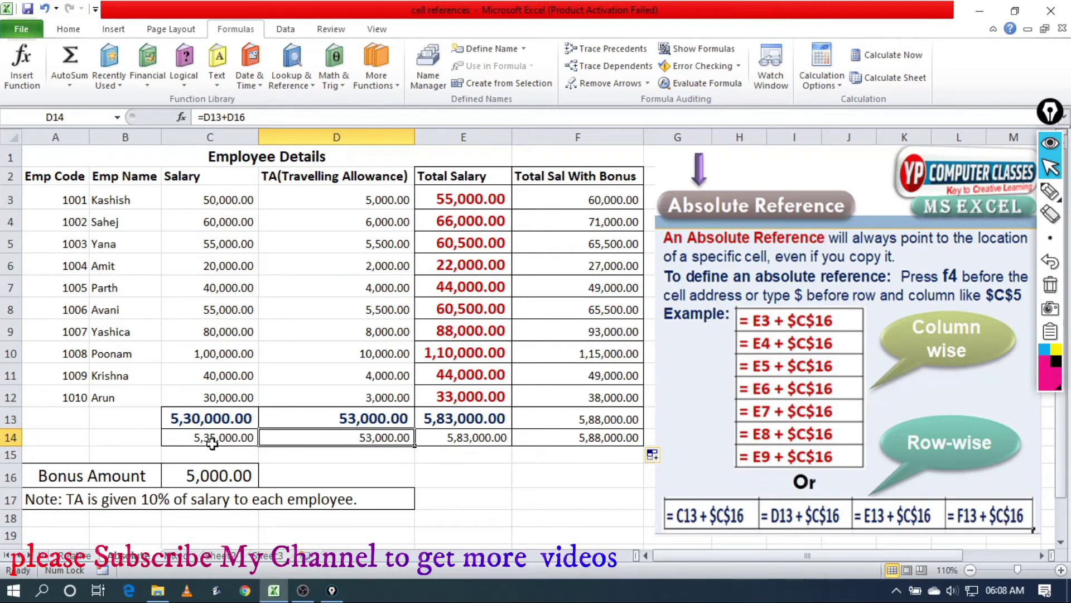
pyautogui.click(210, 437)
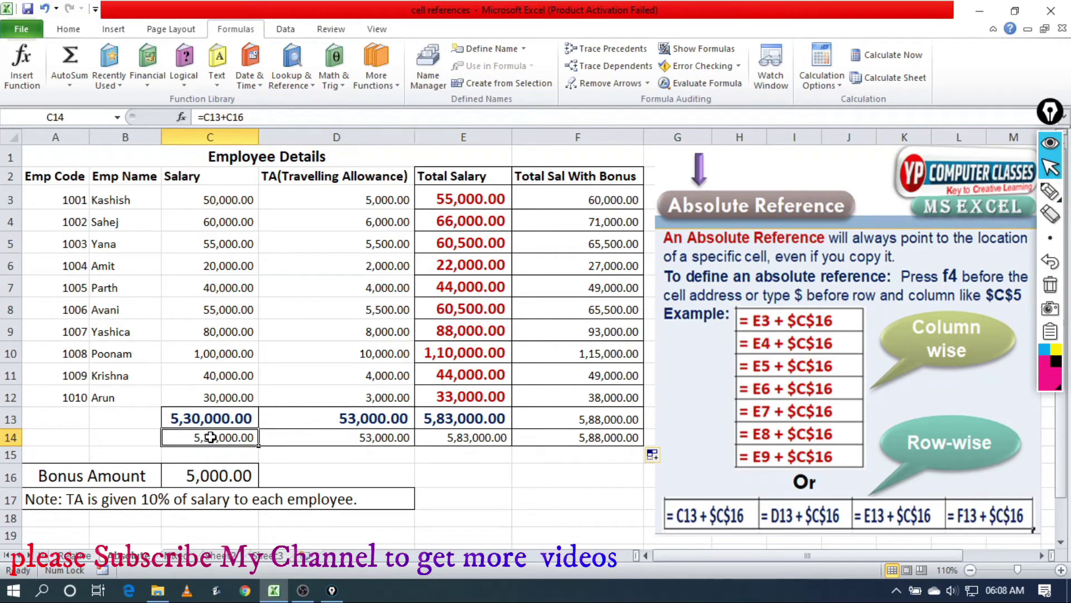
pyautogui.click(330, 438)
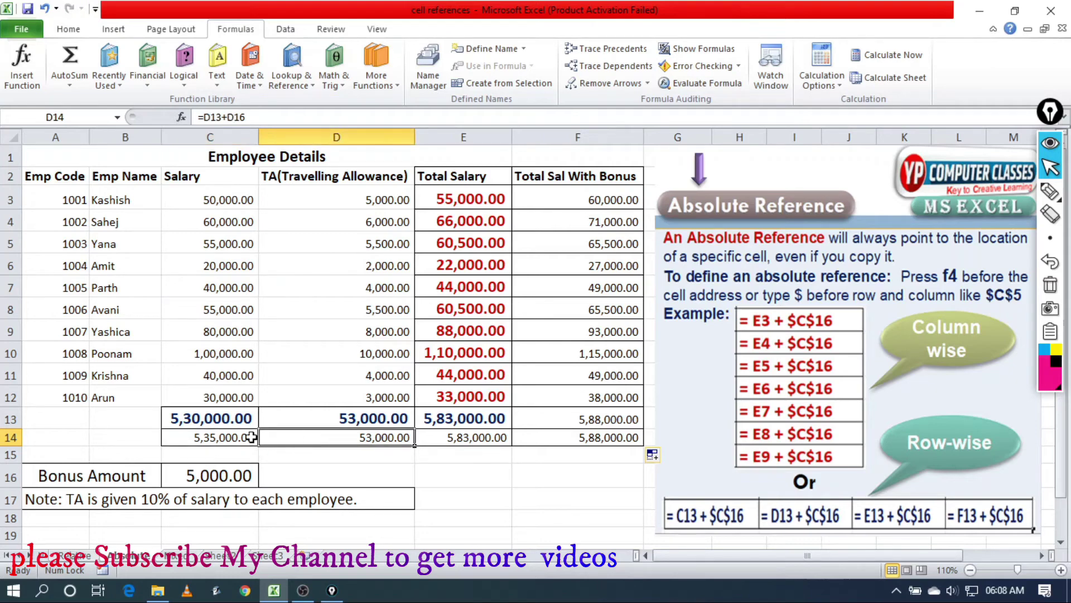
pyautogui.click(219, 440)
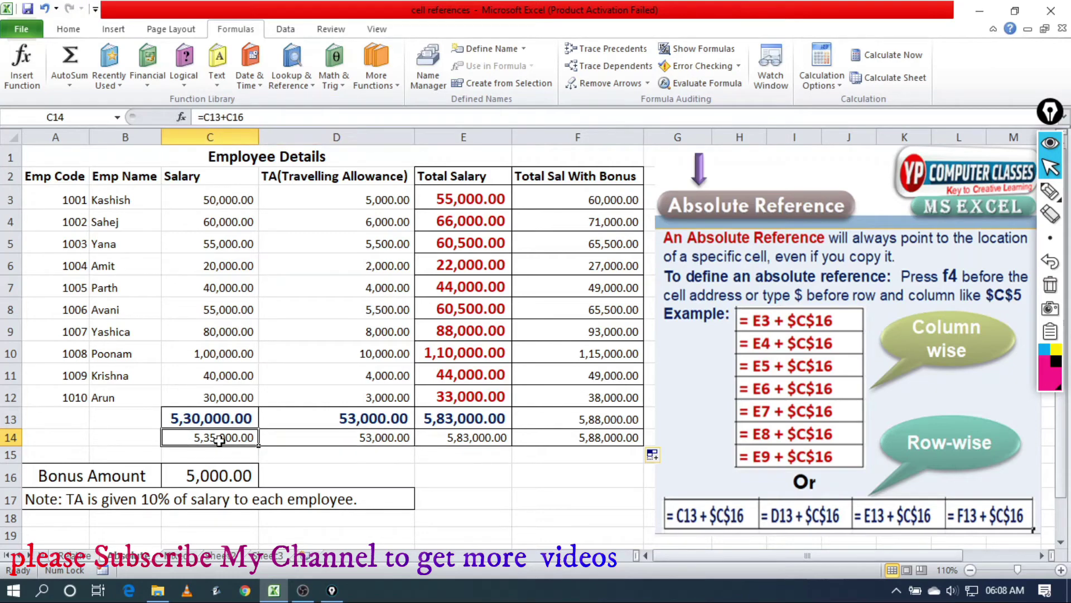
# Add $ anchors to the C16 bonus reference in C14's formula, keeping 5,35,000.00
pyautogui.click(232, 117)
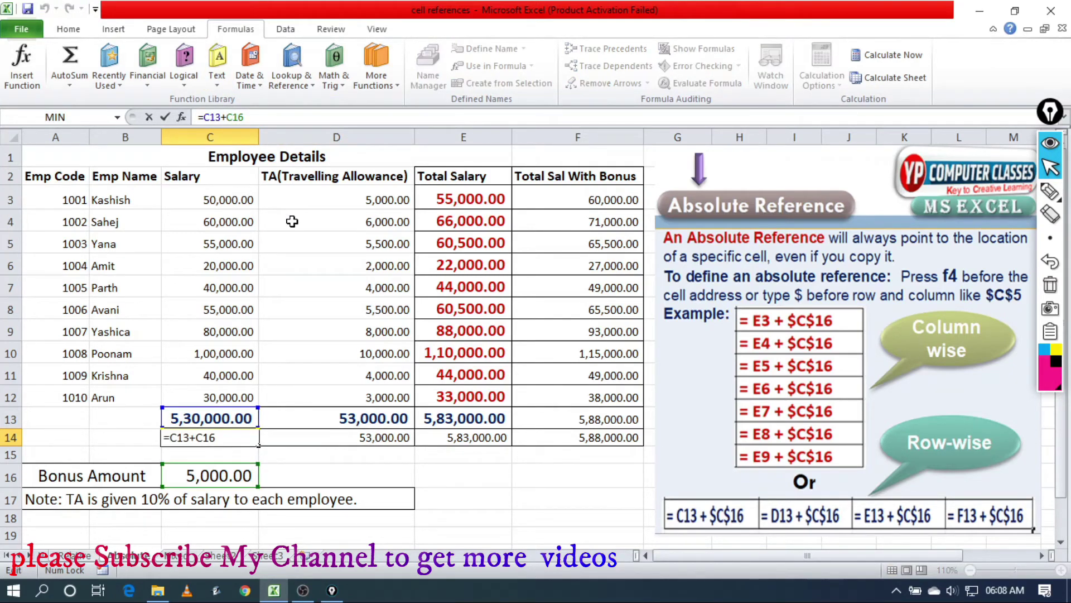
pyautogui.press('F4')
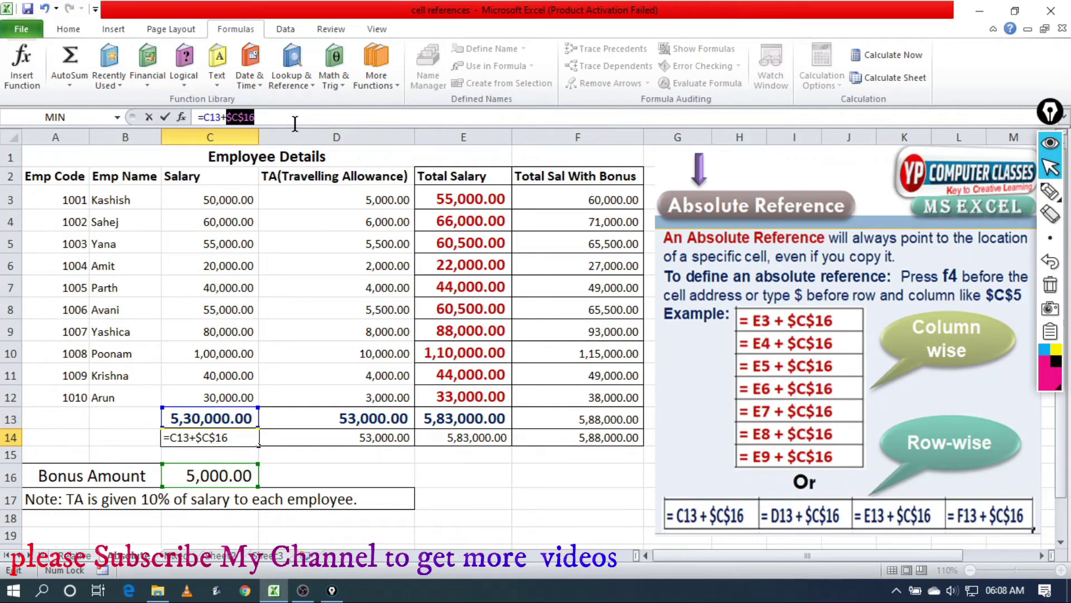
pyautogui.click(290, 116)
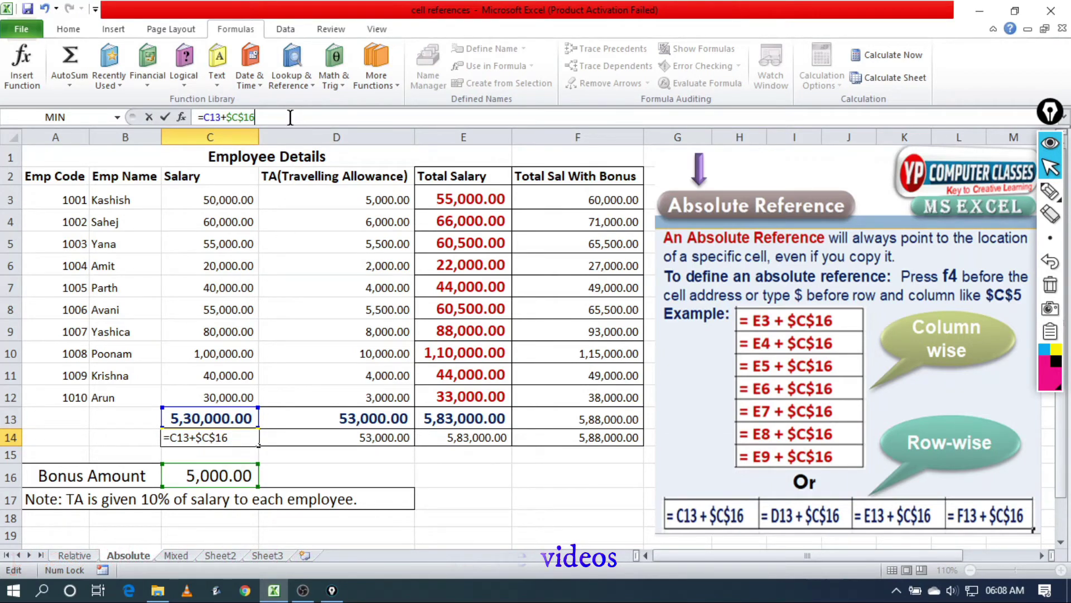
pyautogui.press('Left')
pyautogui.press('Left')
pyautogui.press('BackSpace')
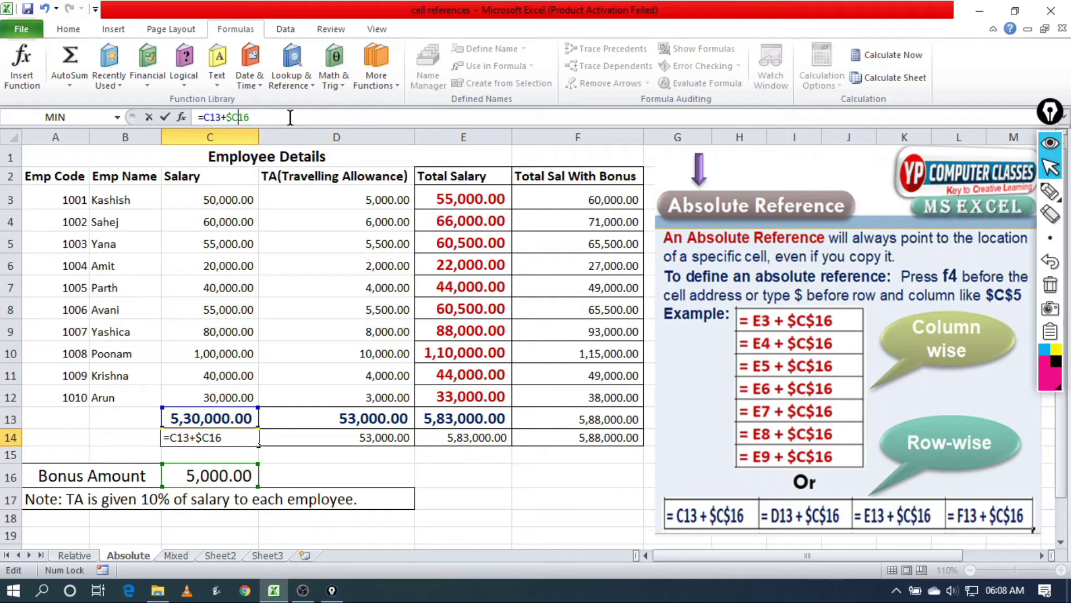
pyautogui.press('BackSpace')
pyautogui.write('$C')
pyautogui.write('$')
pyautogui.press('Return')
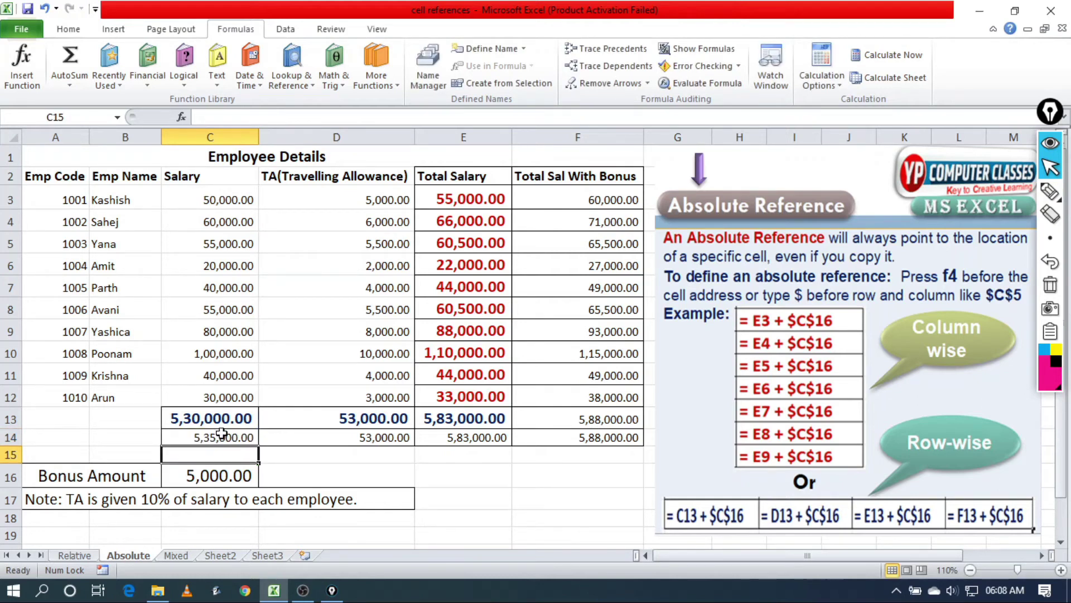
# Fill C14's anchored formula across to F14 and check the results in D14 through F14
pyautogui.click(221, 435)
pyautogui.moveTo(257, 444); pyautogui.dragTo(625, 441)
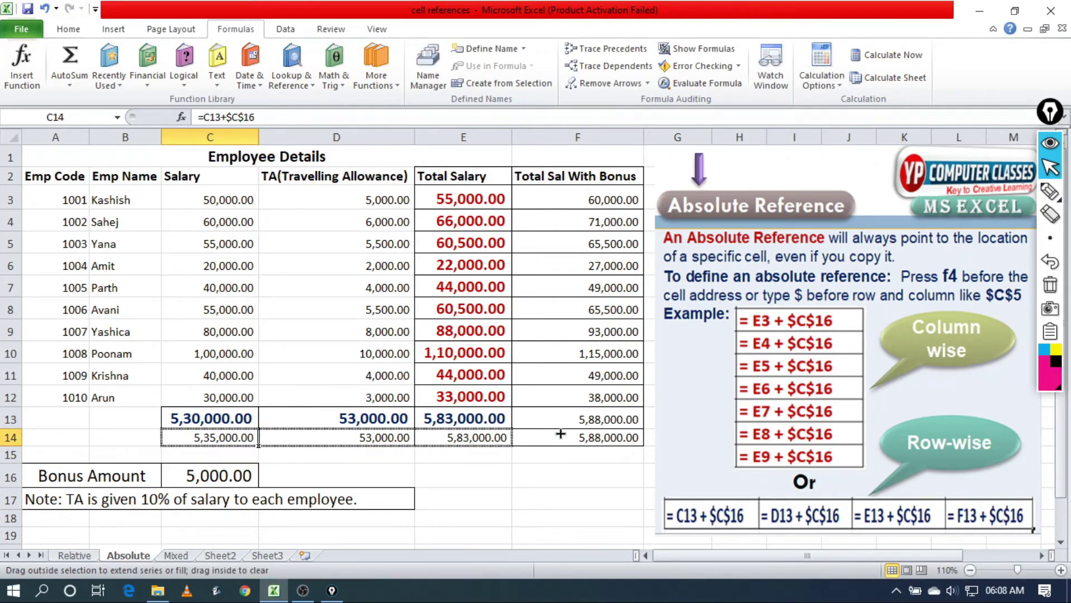
pyautogui.click(369, 436)
pyautogui.click(451, 435)
pyautogui.click(565, 439)
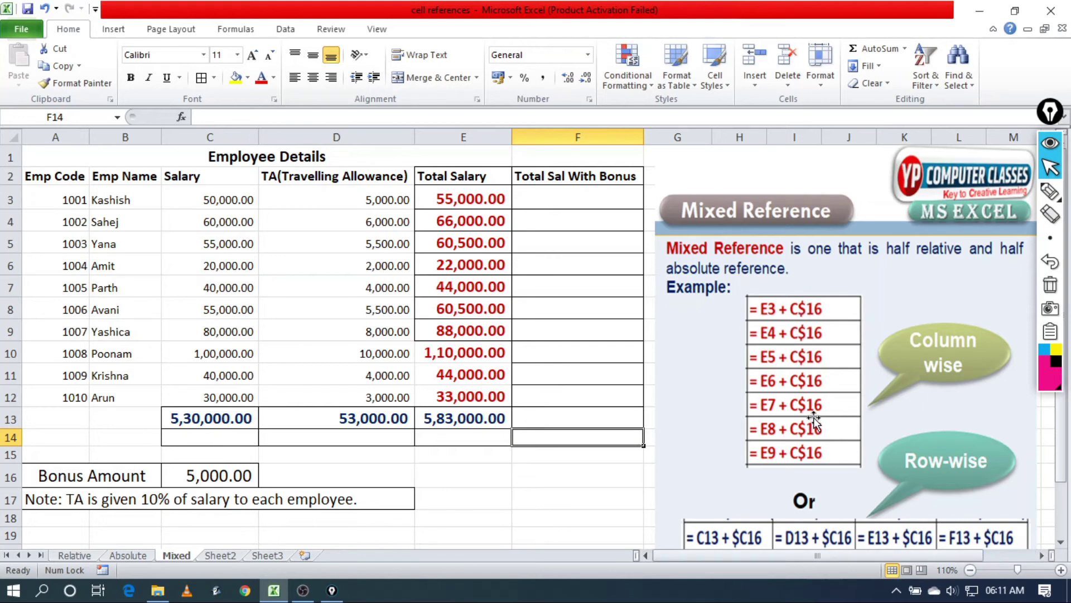
pyautogui.moveTo(1050, 191)
pyautogui.click(1016, 196)
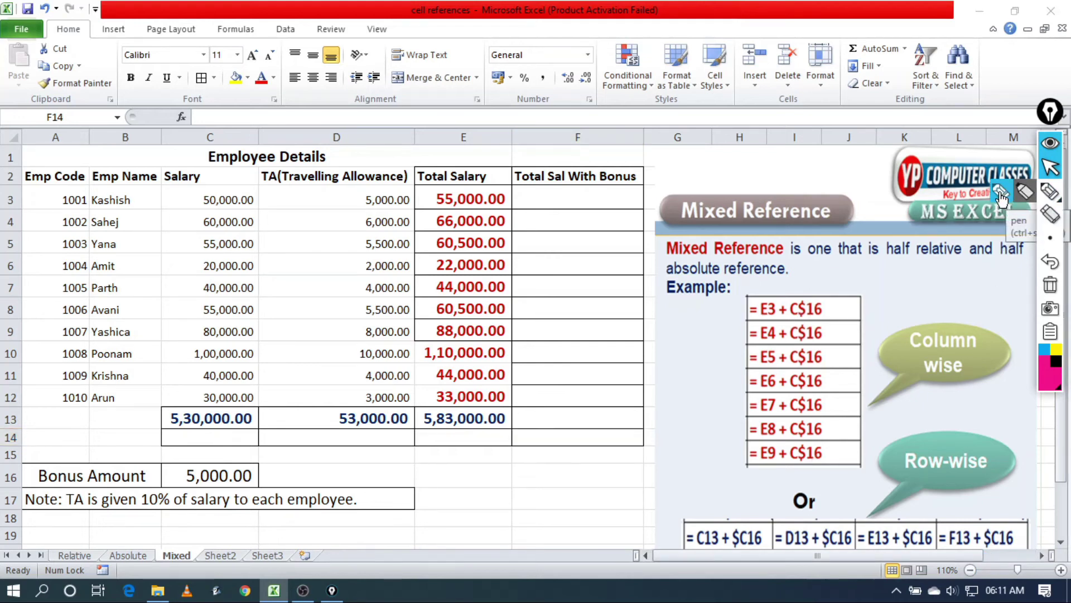
pyautogui.moveTo(781, 300)
pyautogui.mouseDown()
pyautogui.moveTo(798, 288)
pyautogui.moveTo(812, 325)
pyautogui.mouseUp()
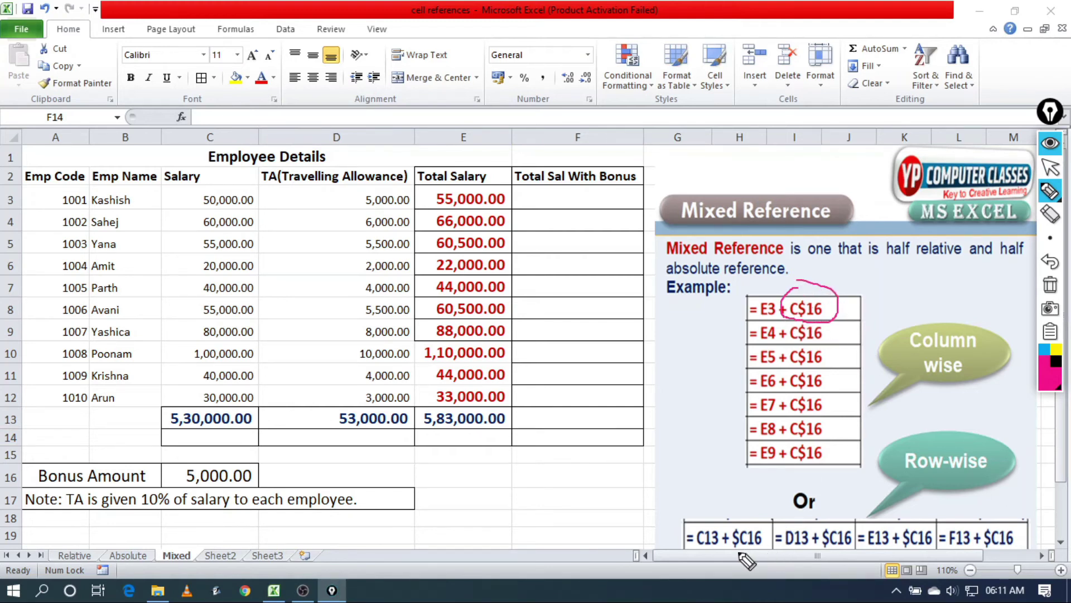
pyautogui.moveTo(736, 481)
pyautogui.mouseDown()
pyautogui.moveTo(736, 527)
pyautogui.moveTo(750, 517)
pyautogui.mouseUp()
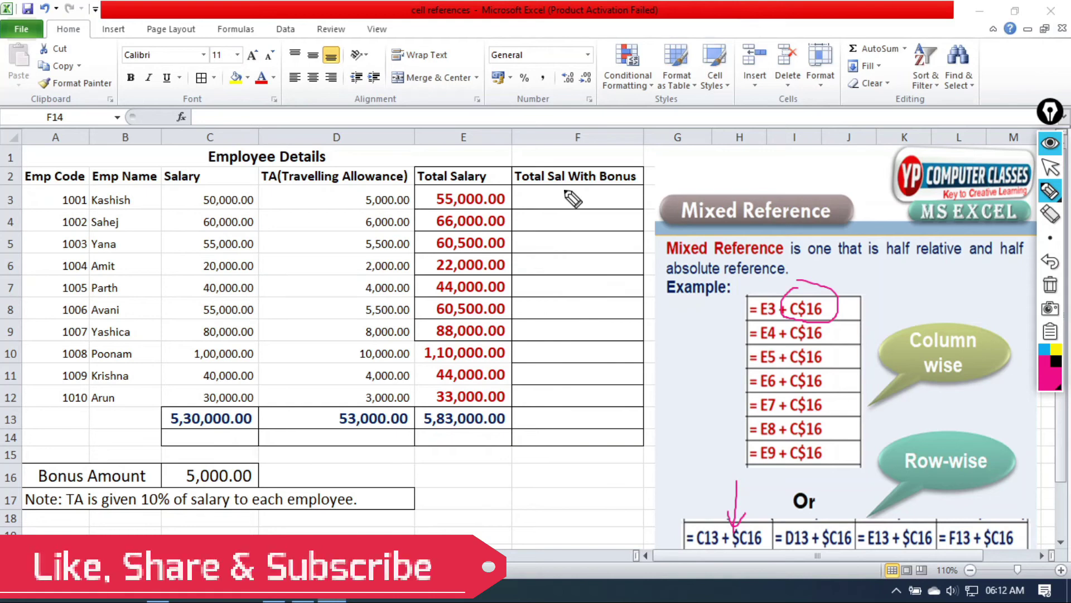
pyautogui.moveTo(564, 191)
pyautogui.mouseDown()
pyautogui.moveTo(568, 403)
pyautogui.moveTo(593, 378)
pyautogui.mouseUp()
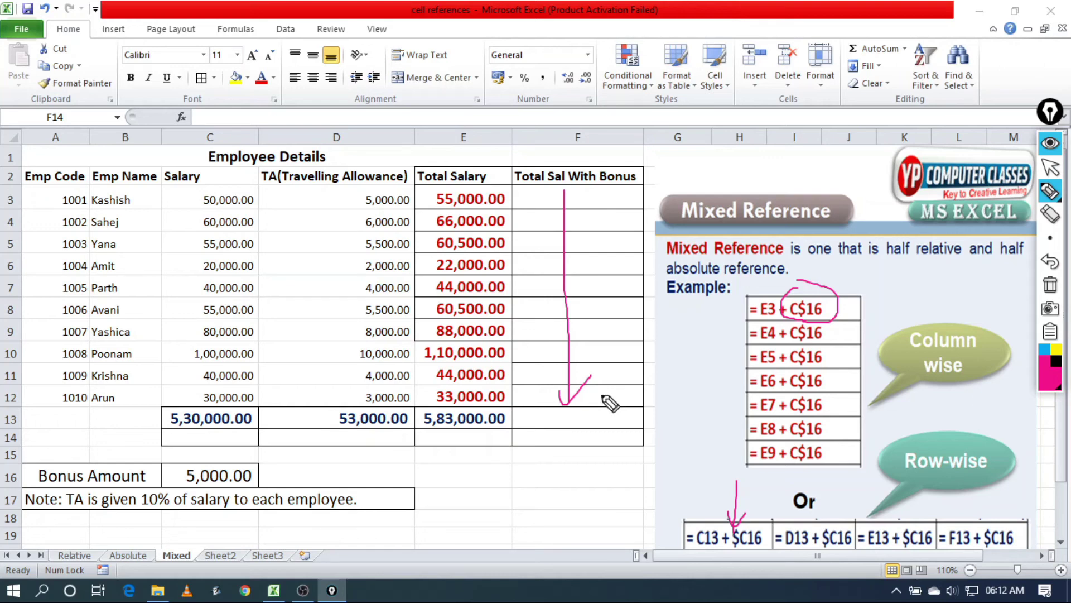
pyautogui.moveTo(184, 439)
pyautogui.mouseDown()
pyautogui.moveTo(500, 437)
pyautogui.moveTo(483, 446)
pyautogui.mouseUp()
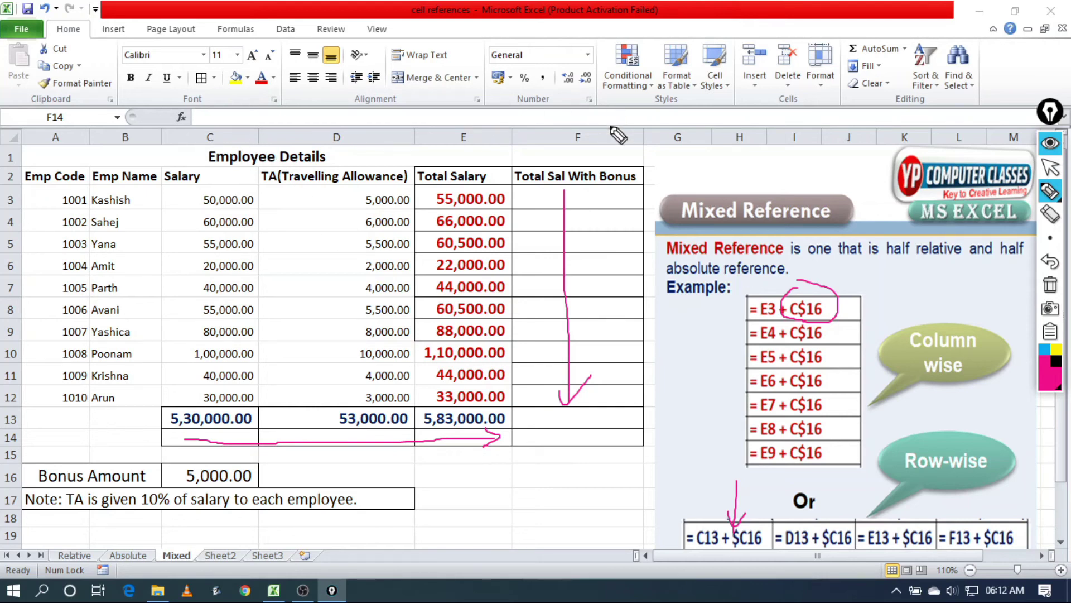
pyautogui.moveTo(240, 150)
pyautogui.mouseDown()
pyautogui.moveTo(552, 151)
pyautogui.moveTo(522, 159)
pyautogui.mouseUp()
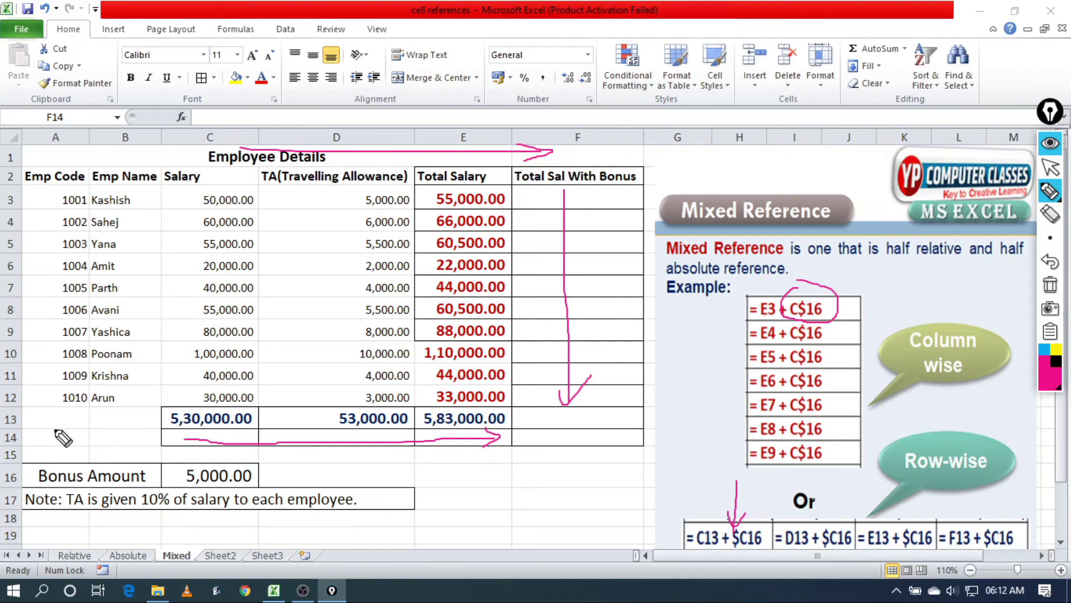
pyautogui.click(1038, 239)
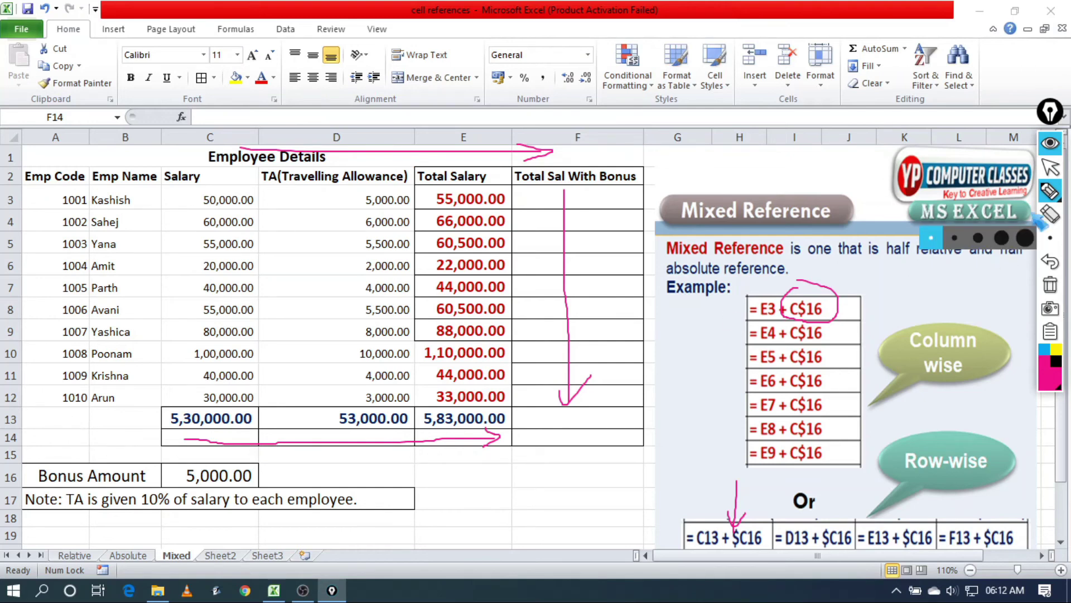
pyautogui.click(1052, 168)
# Enter =E3+C16 in F3 for the first total salary with bonus
pyautogui.click(1050, 284)
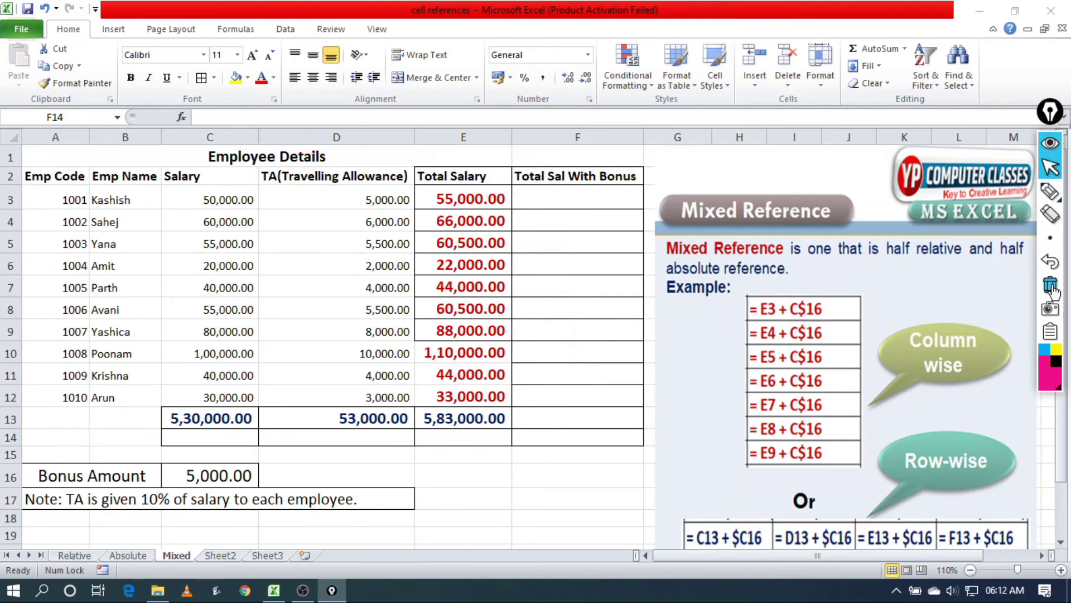
pyautogui.write('=')
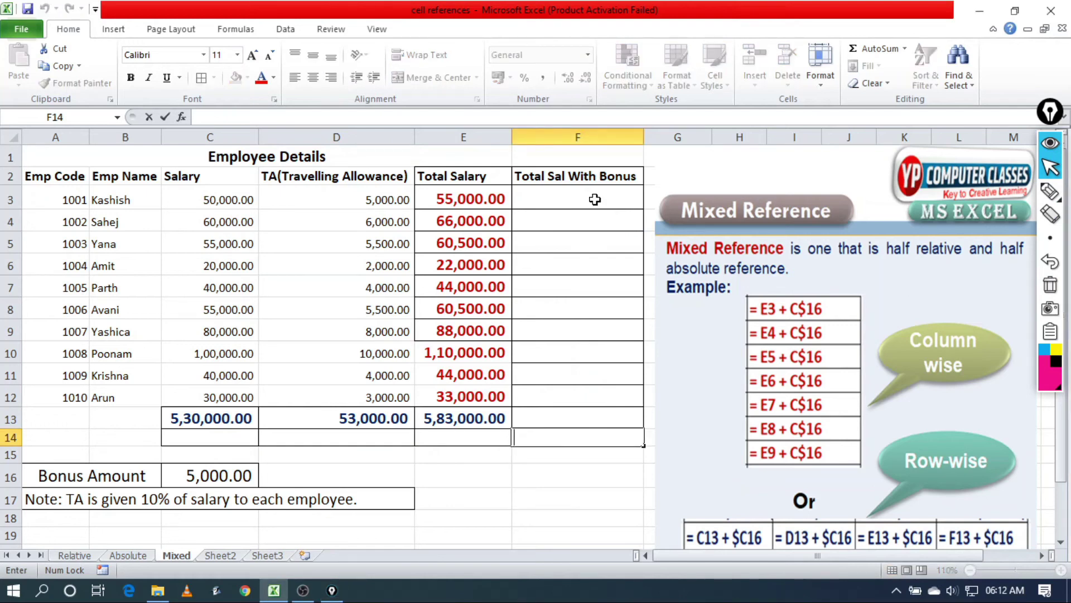
pyautogui.click(580, 194)
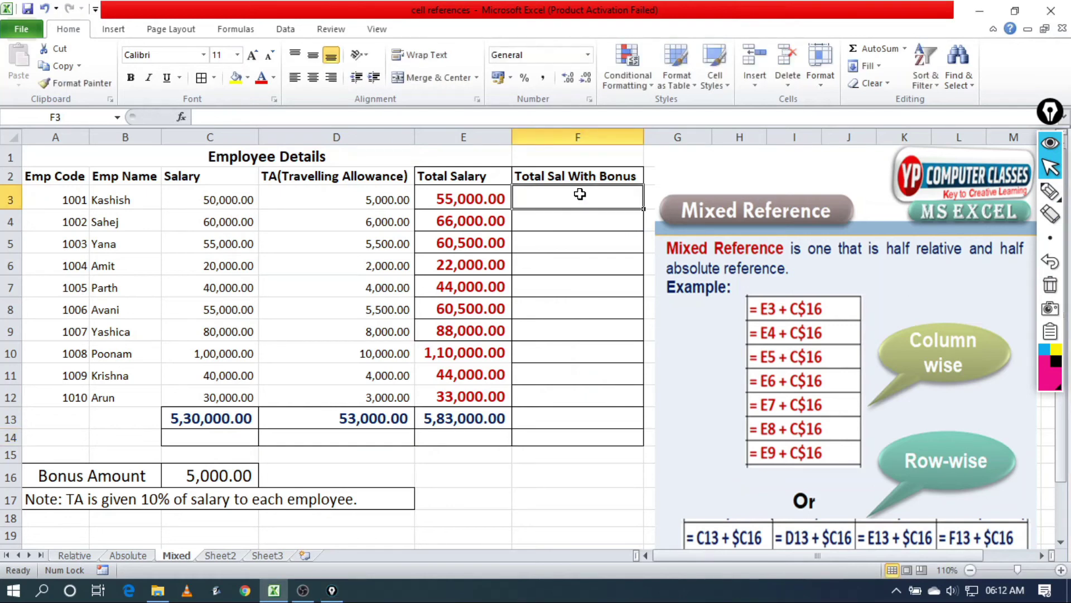
pyautogui.write('=')
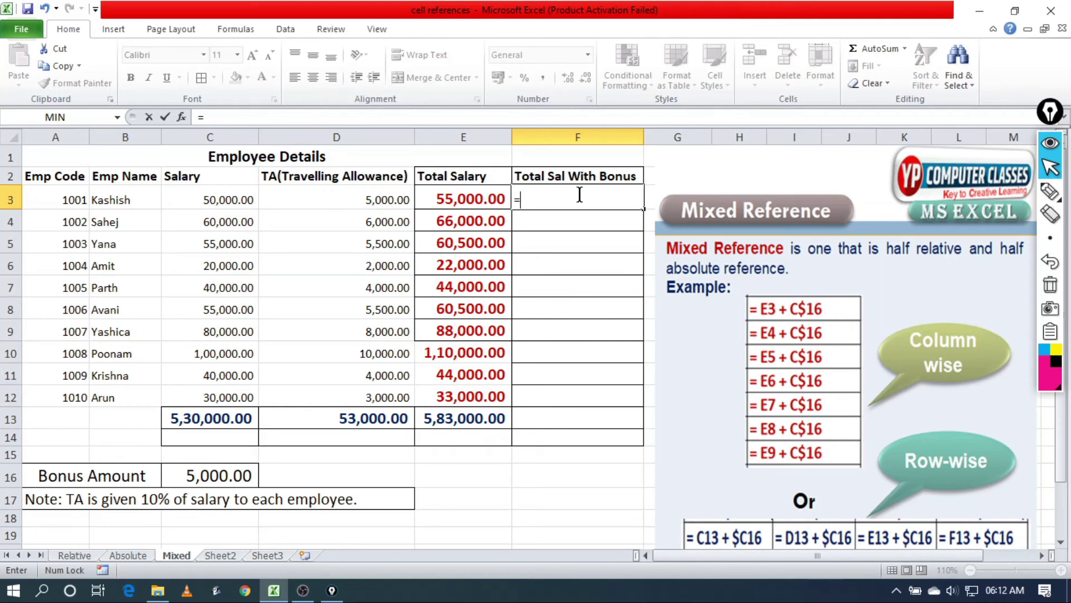
pyautogui.write('e3+')
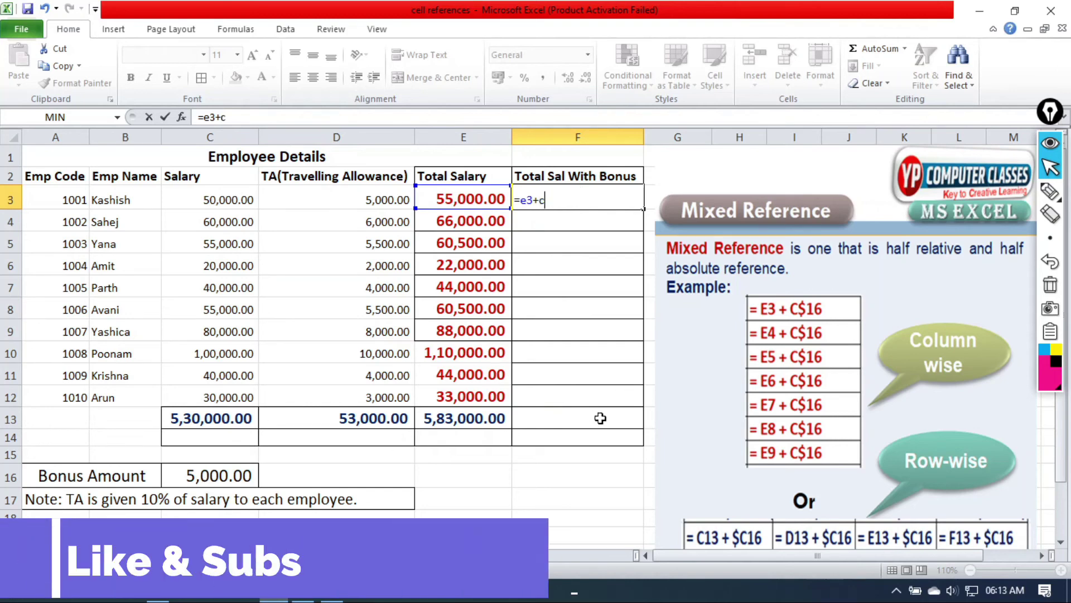
pyautogui.write('c16')
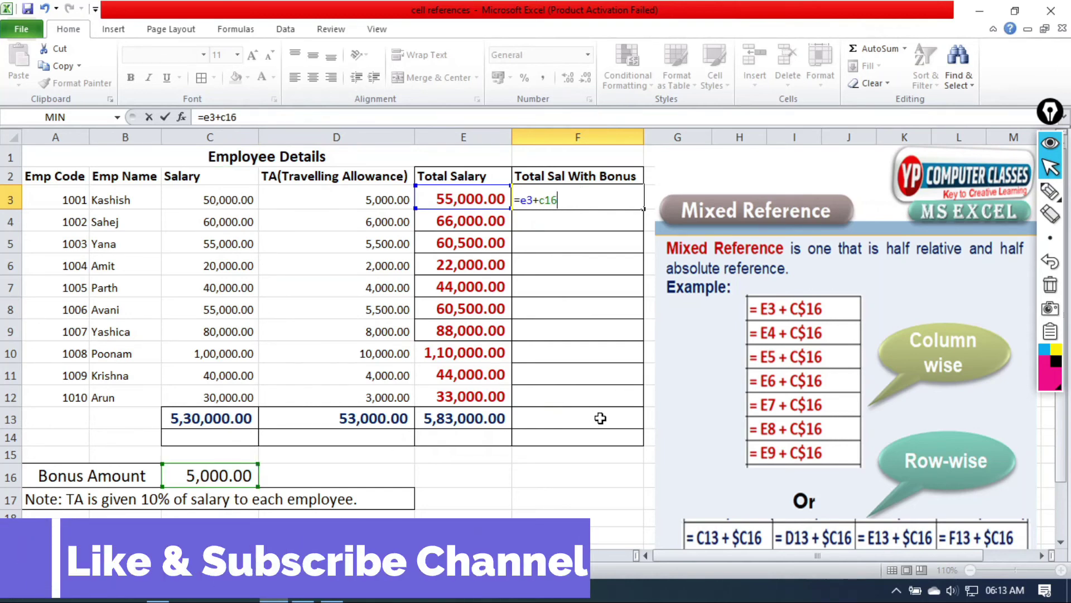
pyautogui.press('Return')
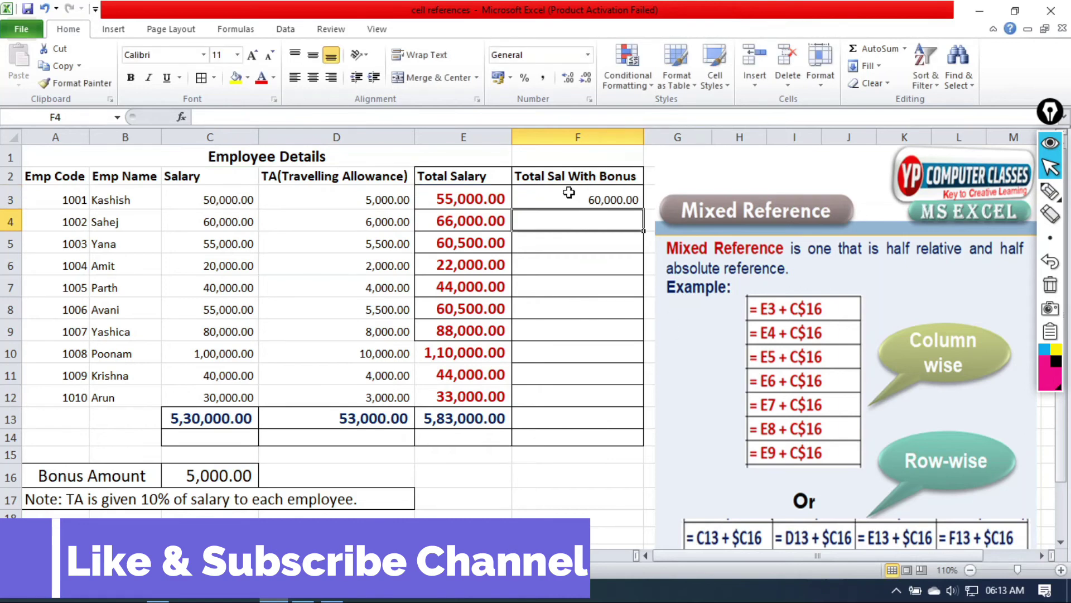
pyautogui.click(570, 194)
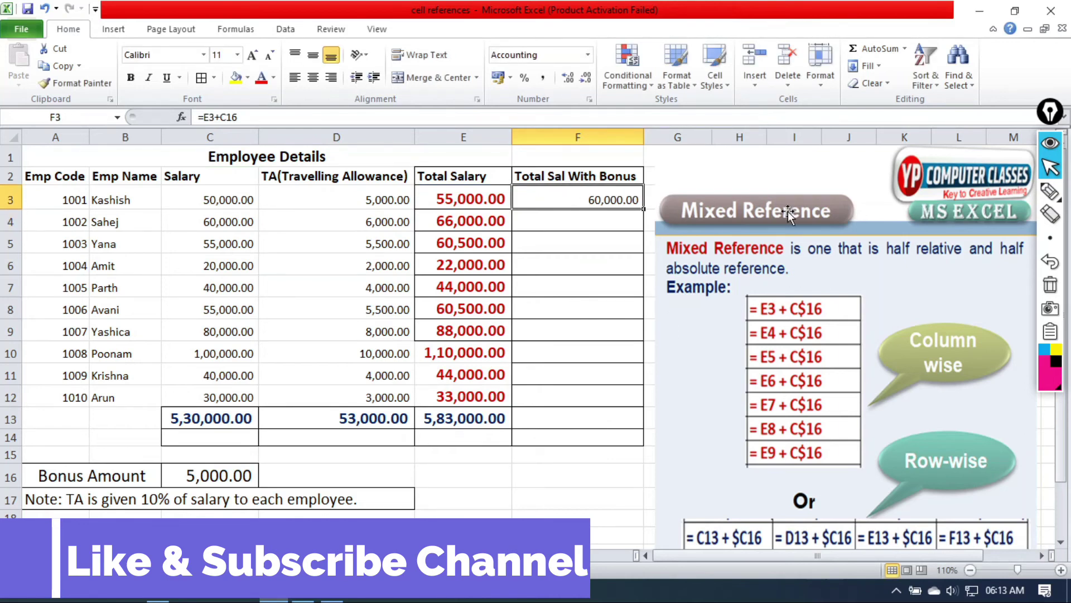
# Circle the C16 reference in F3's formula, then clear the annotations
pyautogui.click(1050, 191)
pyautogui.click(1000, 193)
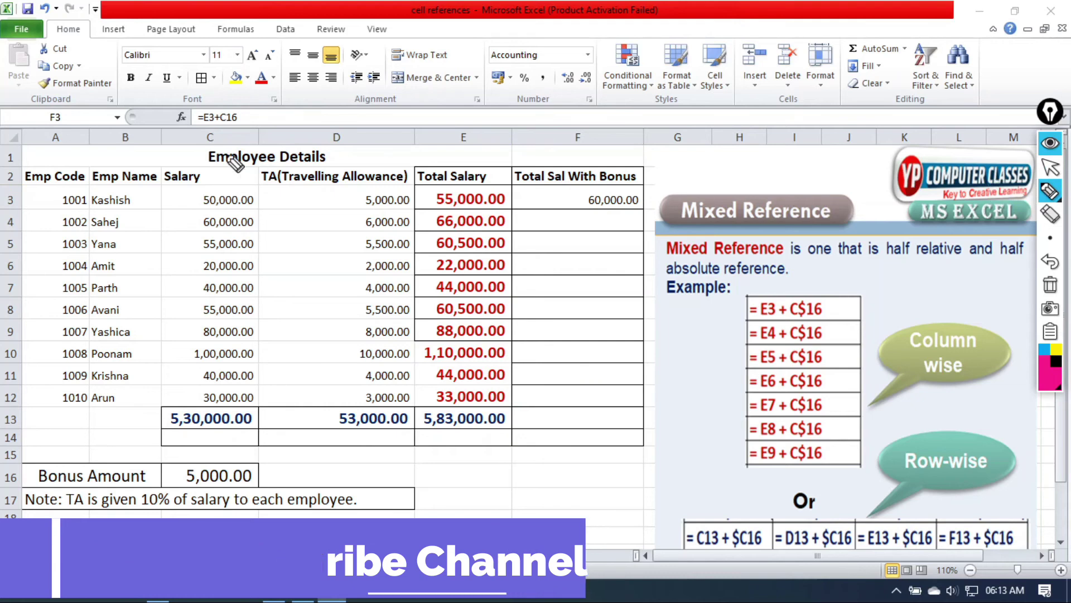
pyautogui.moveTo(220, 109)
pyautogui.mouseDown()
pyautogui.moveTo(219, 124)
pyautogui.moveTo(241, 105)
pyautogui.mouseUp()
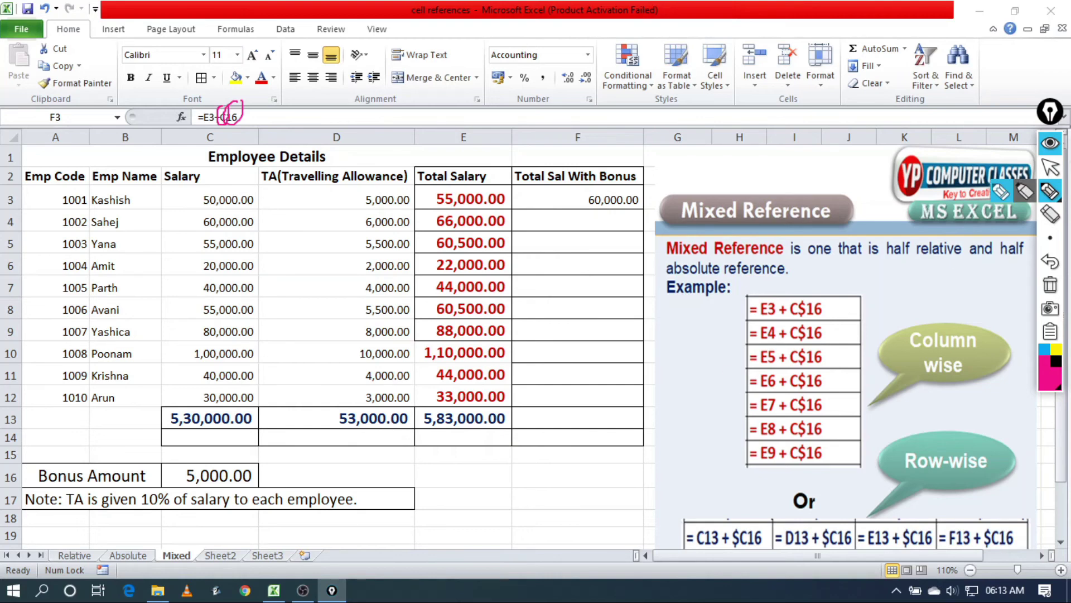
pyautogui.click(1050, 167)
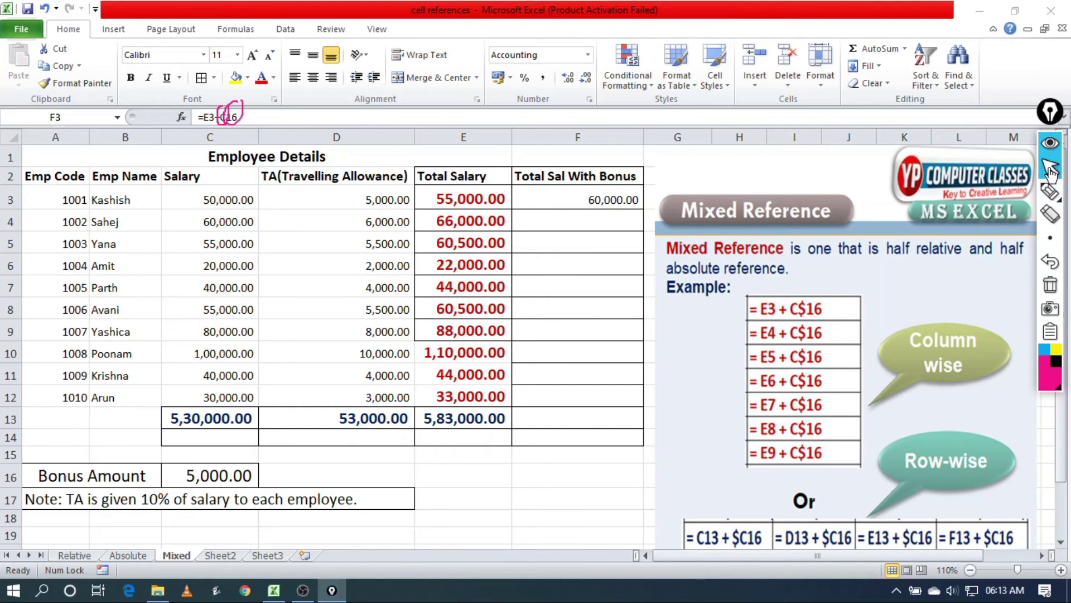
pyautogui.click(1051, 284)
pyautogui.click(590, 200)
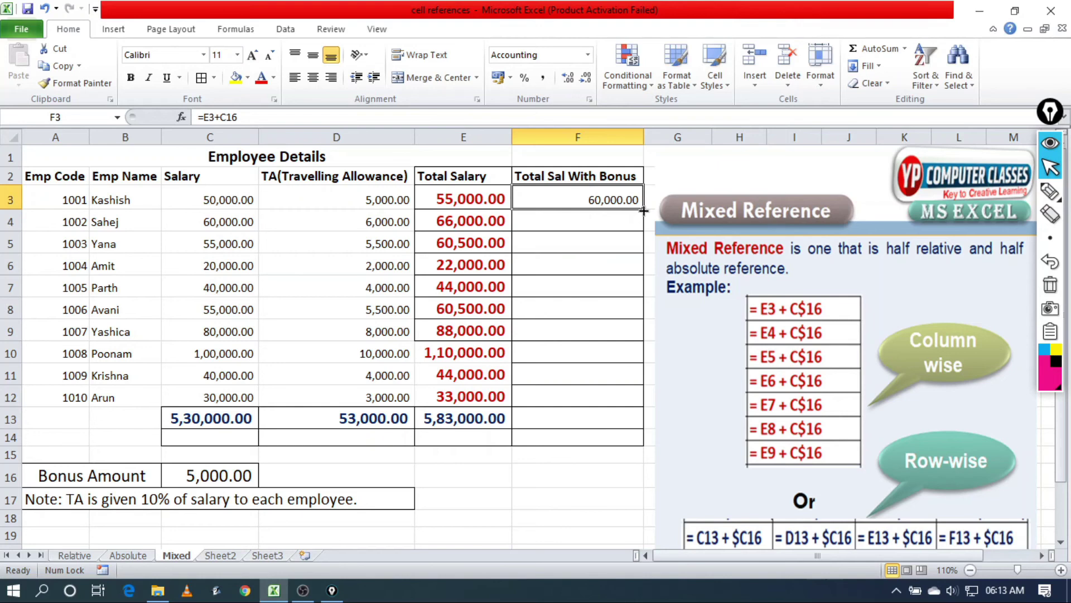
# Fill F3's formula down to F13 and inspect F4 to F7 for the shifting bonus reference
pyautogui.moveTo(643, 211); pyautogui.dragTo(623, 421)
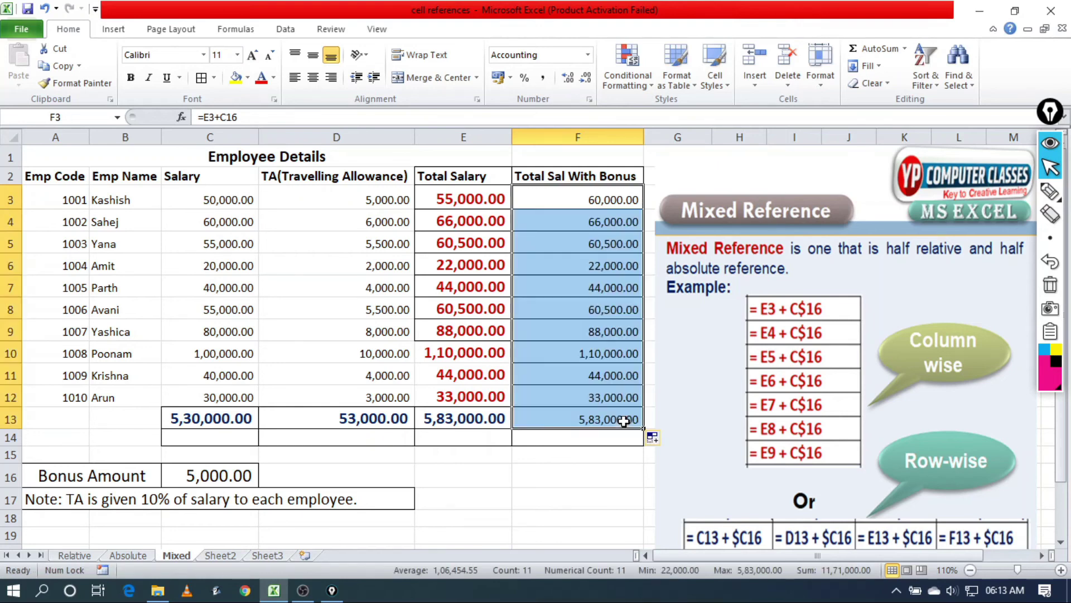
pyautogui.click(578, 331)
pyautogui.click(580, 307)
pyautogui.click(582, 284)
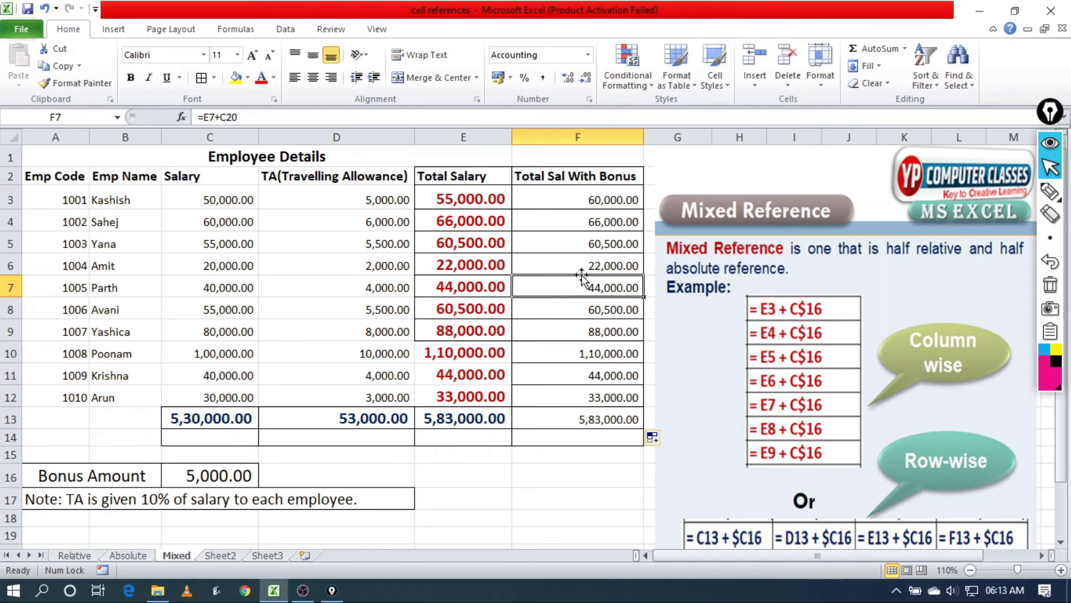
pyautogui.click(581, 262)
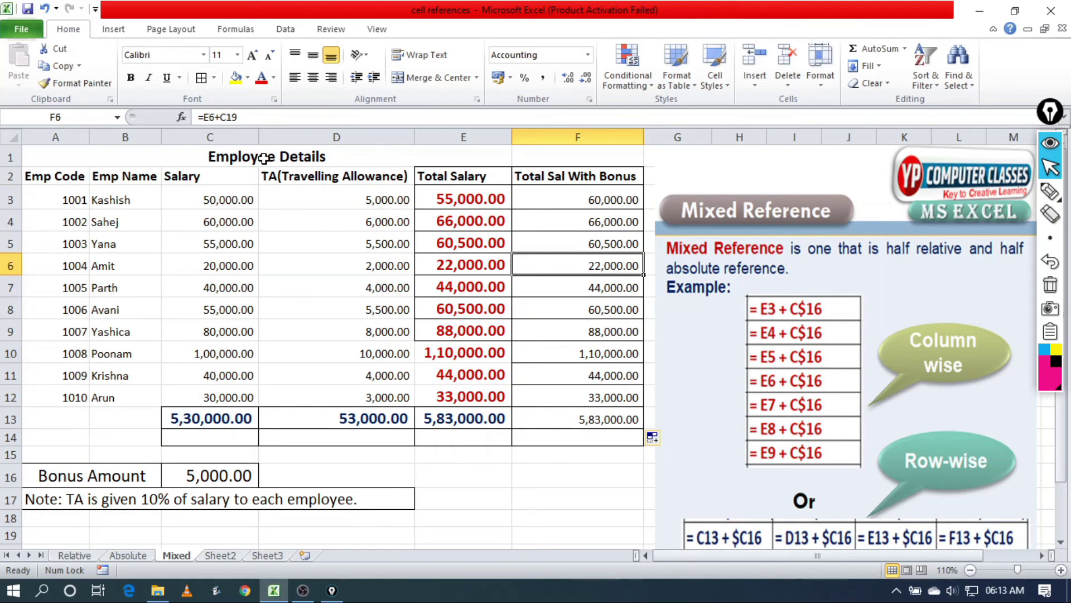
pyautogui.click(578, 216)
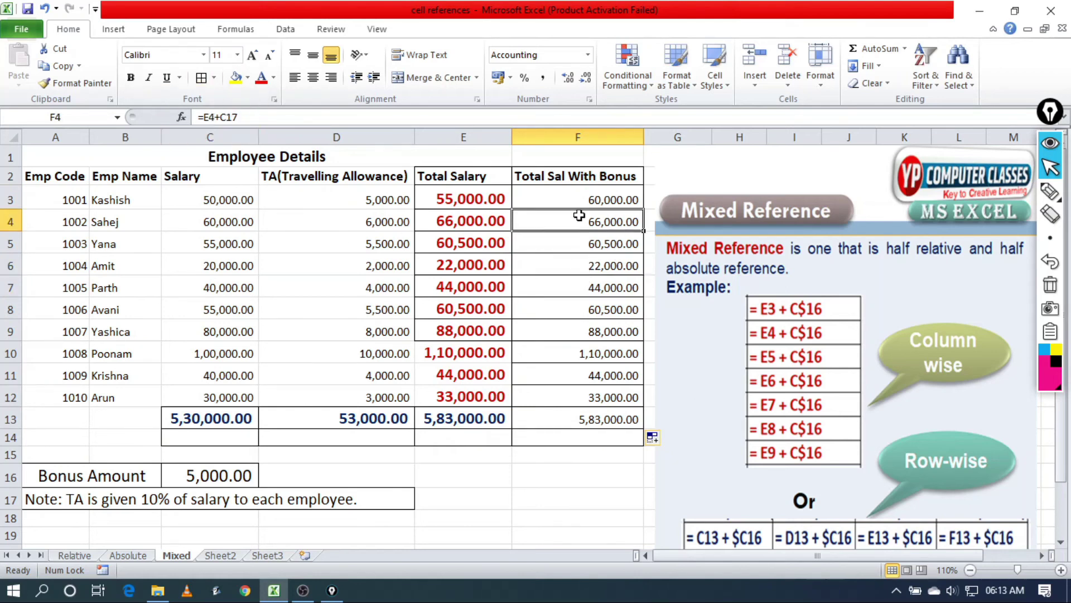
pyautogui.click(590, 243)
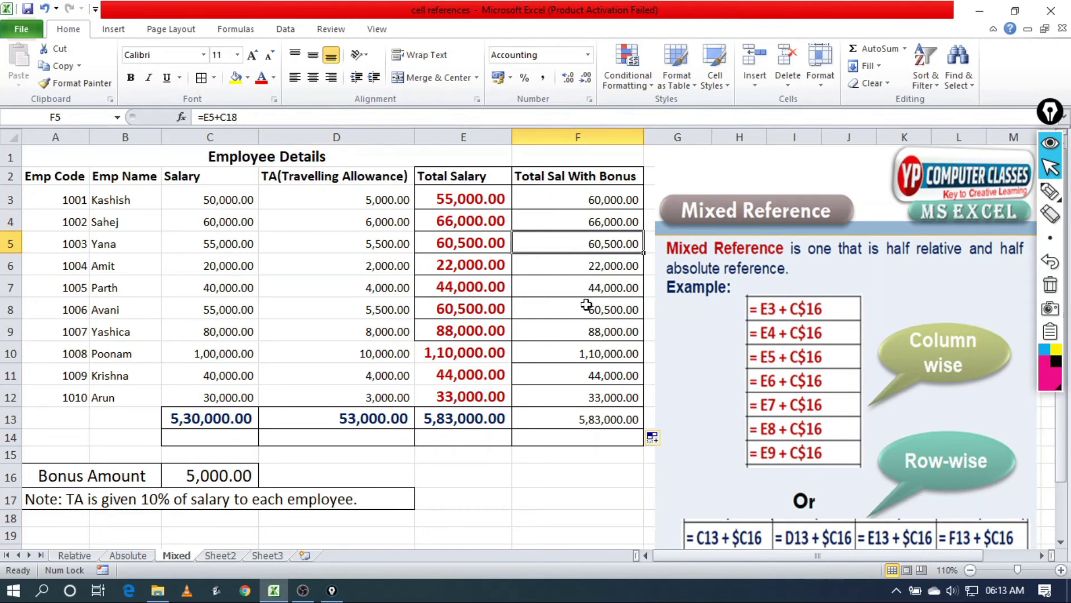
pyautogui.click(596, 267)
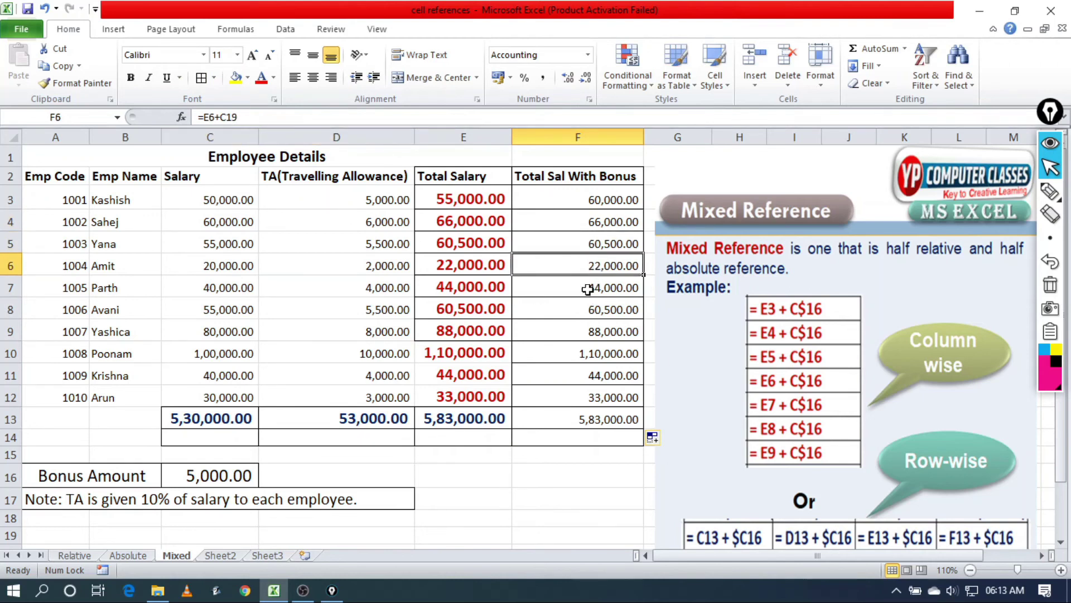
pyautogui.click(586, 287)
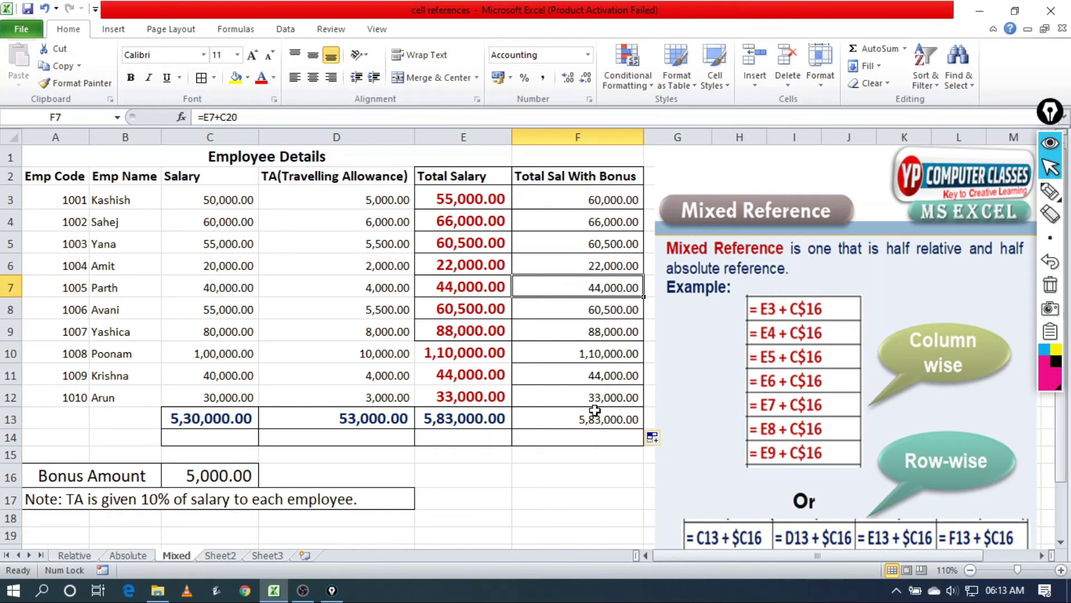
pyautogui.click(582, 223)
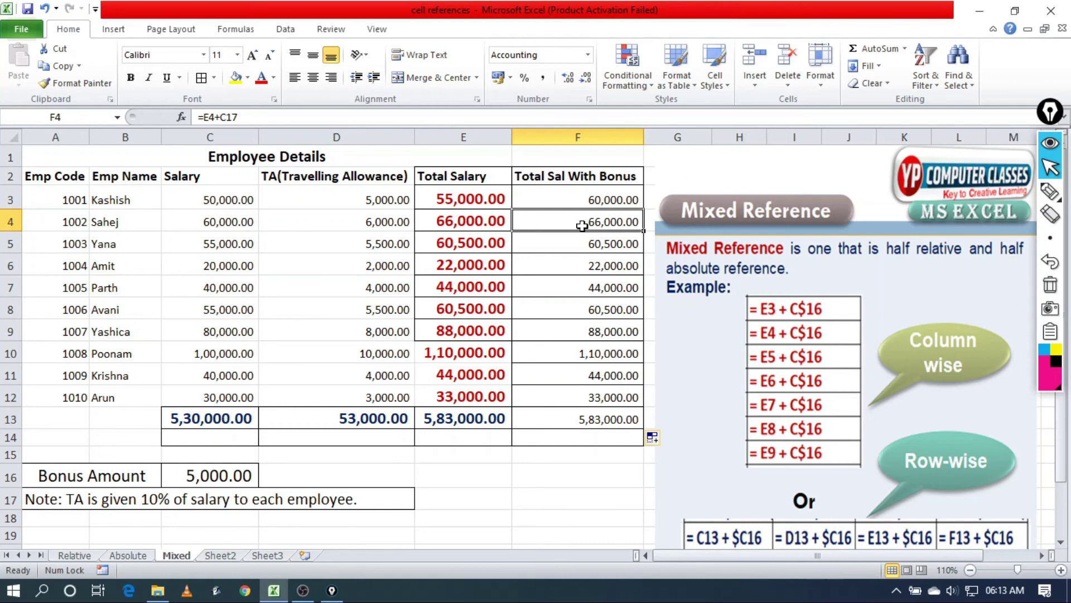
pyautogui.click(585, 199)
# Change F3's formula to =E3+C$16, locking the bonus row
pyautogui.click(225, 117)
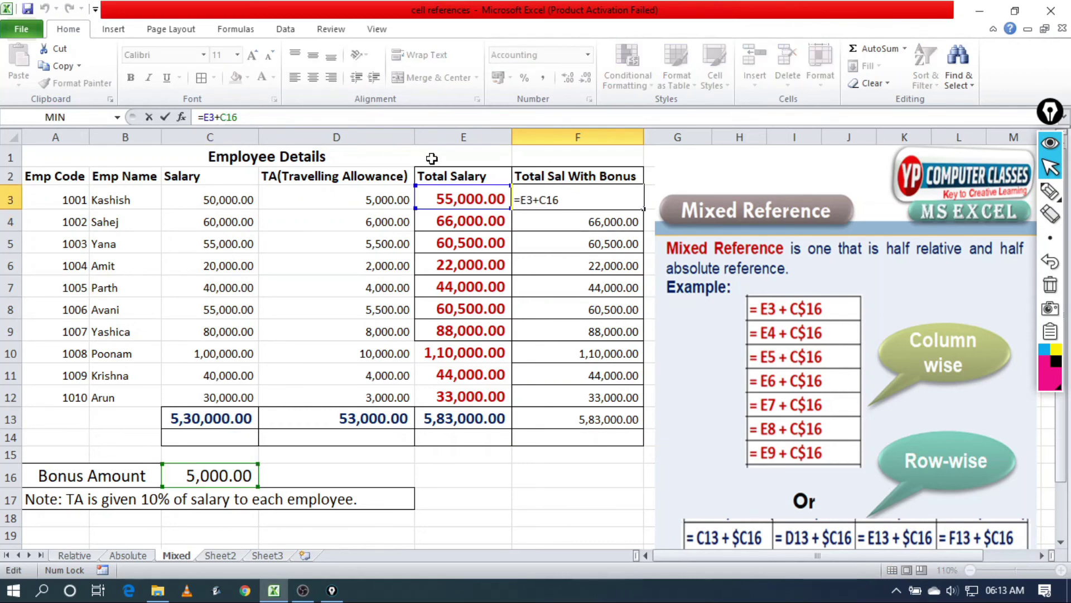
pyautogui.write('$')
pyautogui.press('Return')
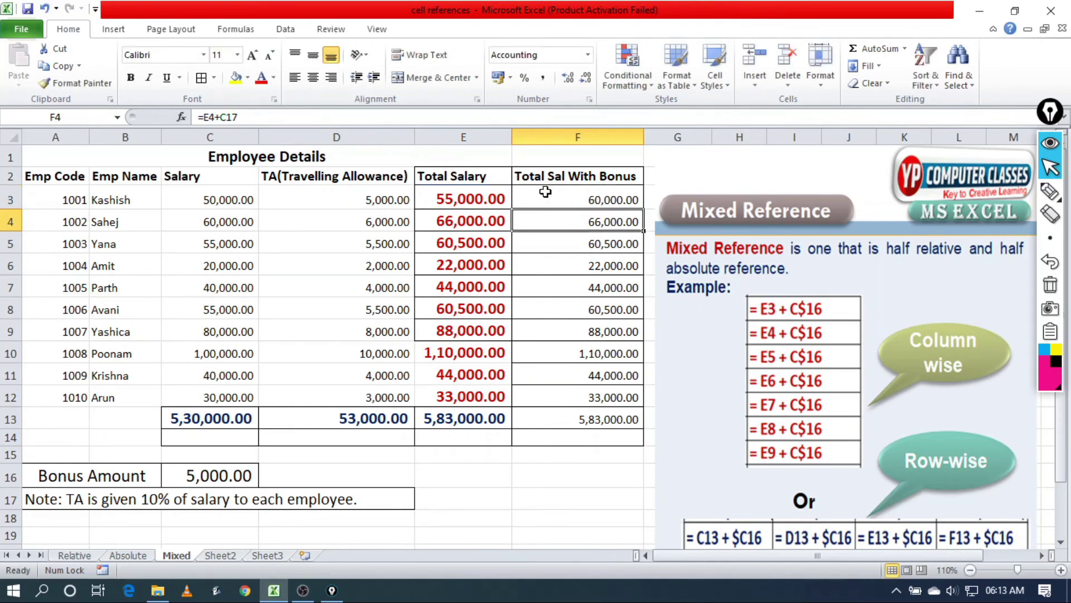
pyautogui.click(601, 199)
# Fill the formula down to F13 and verify rows 4 through 10 include the bonus
pyautogui.moveTo(643, 211); pyautogui.dragTo(643, 418)
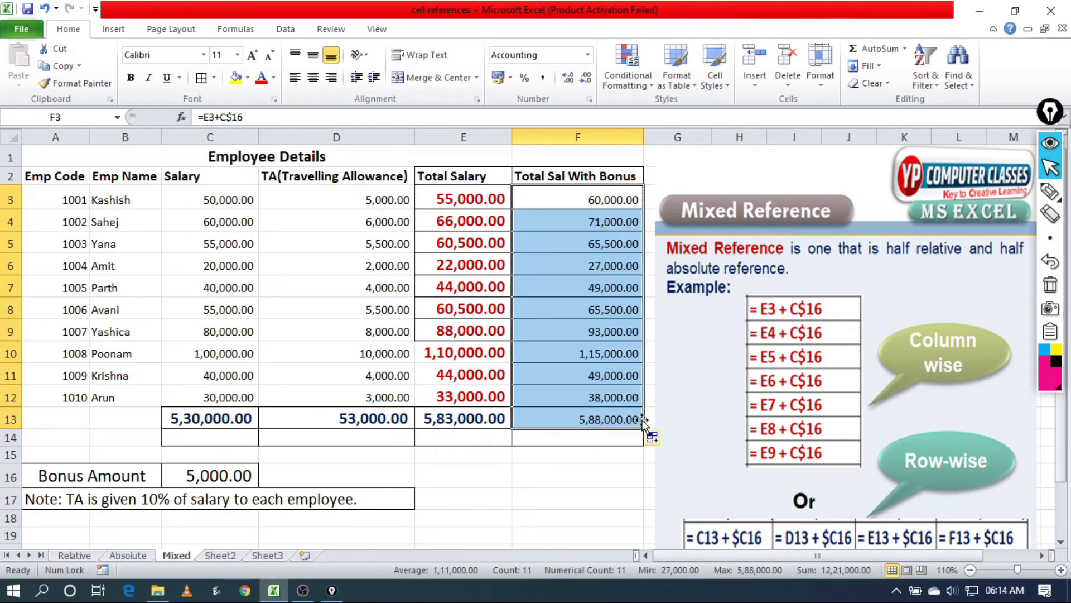
pyautogui.click(583, 359)
pyautogui.click(580, 310)
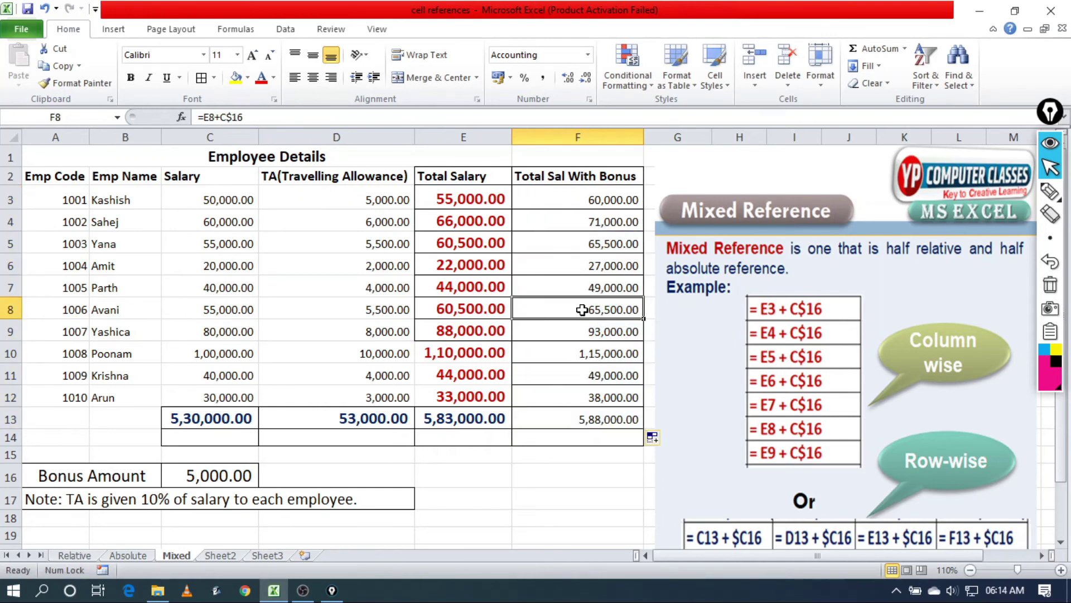
pyautogui.click(584, 288)
pyautogui.click(586, 267)
pyautogui.click(588, 244)
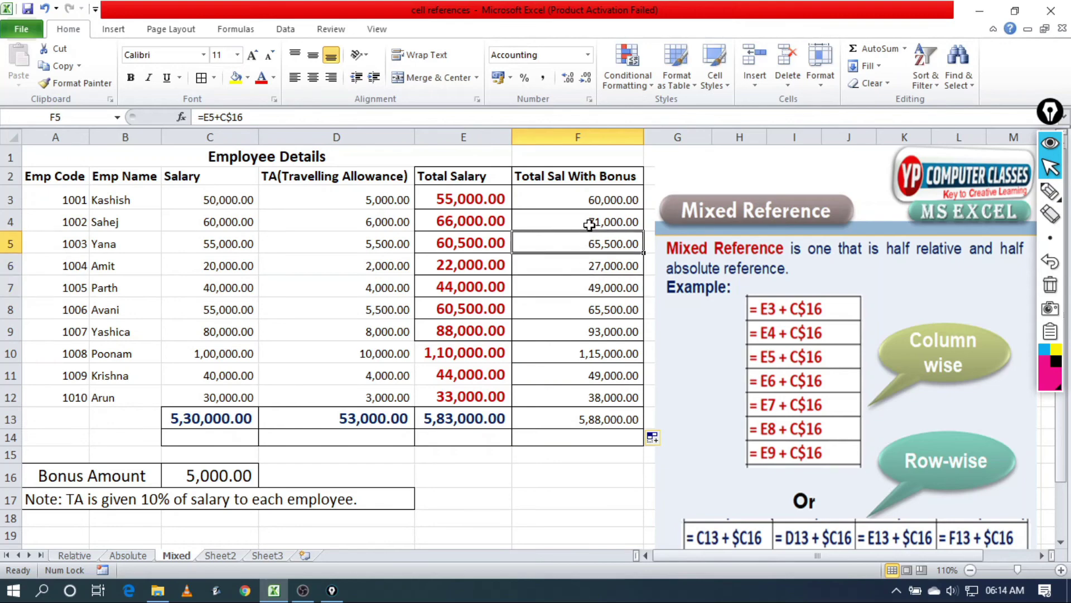
pyautogui.click(589, 224)
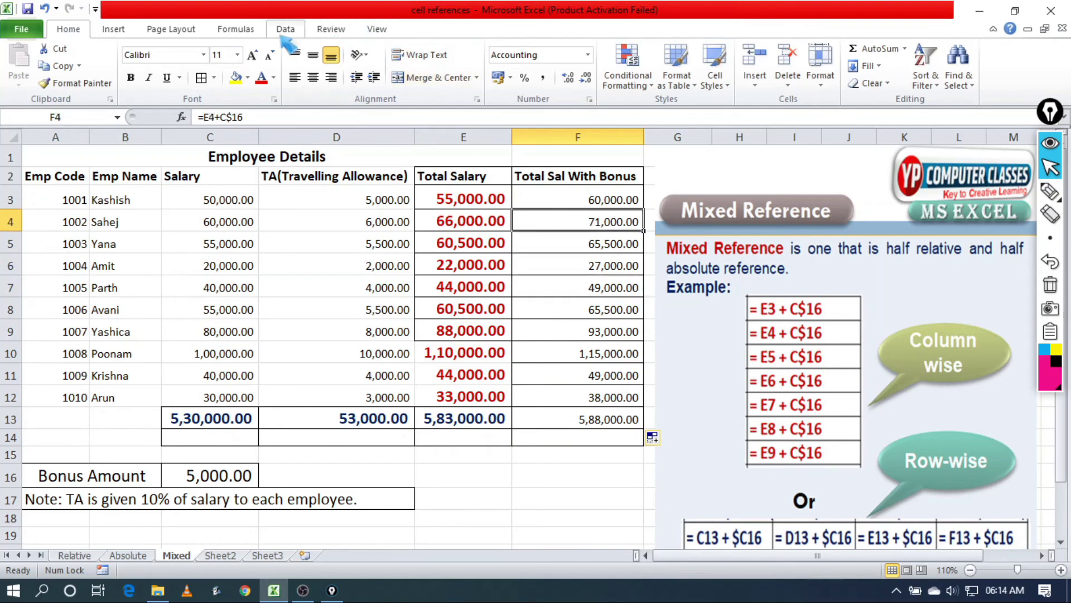
pyautogui.click(234, 29)
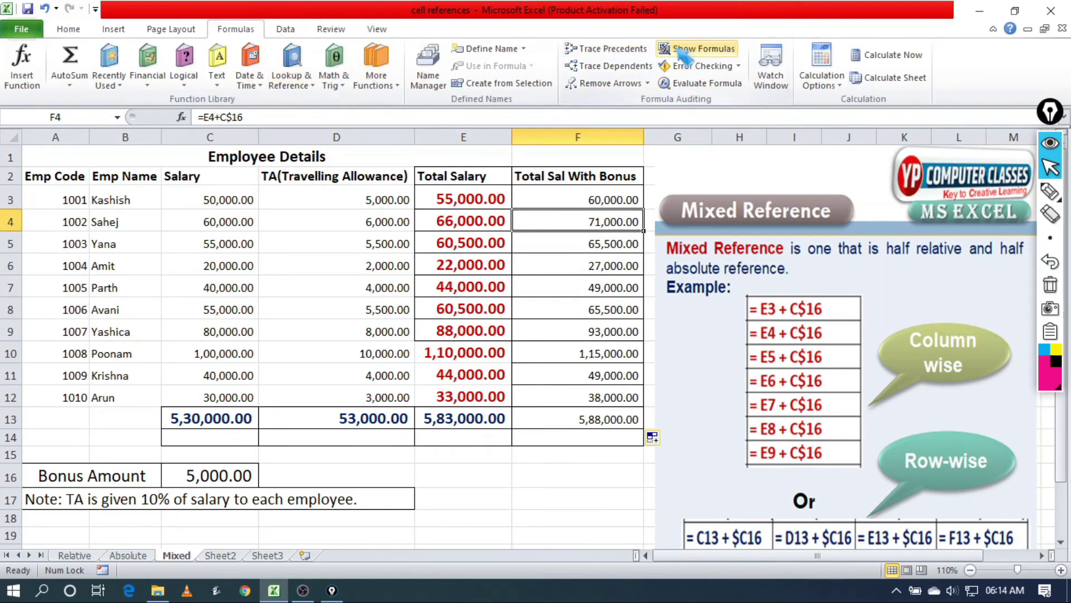
pyautogui.click(699, 49)
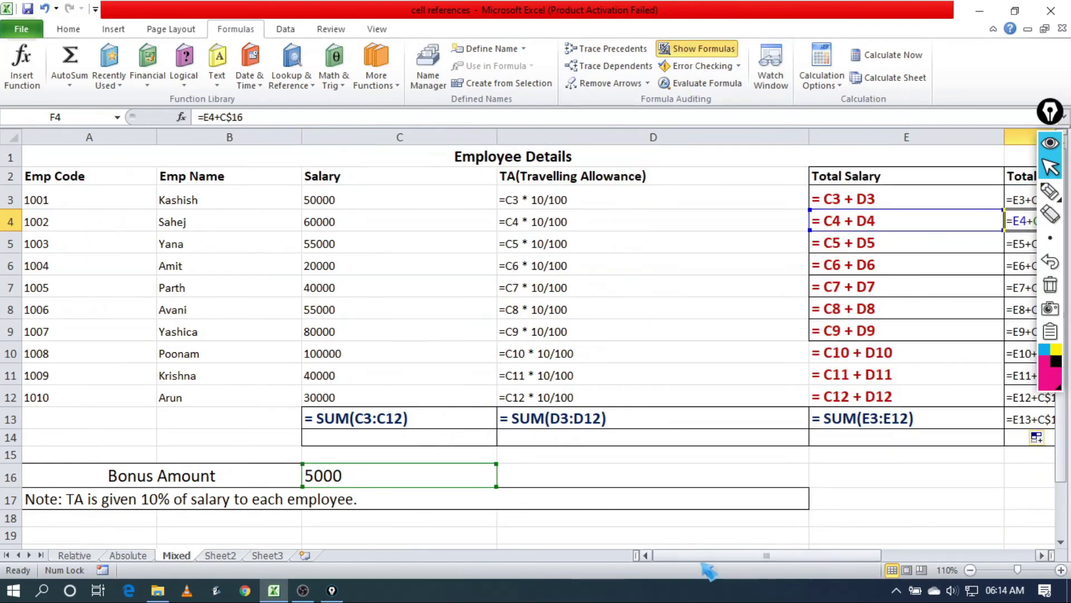
pyautogui.hscroll(4, 698, 557)
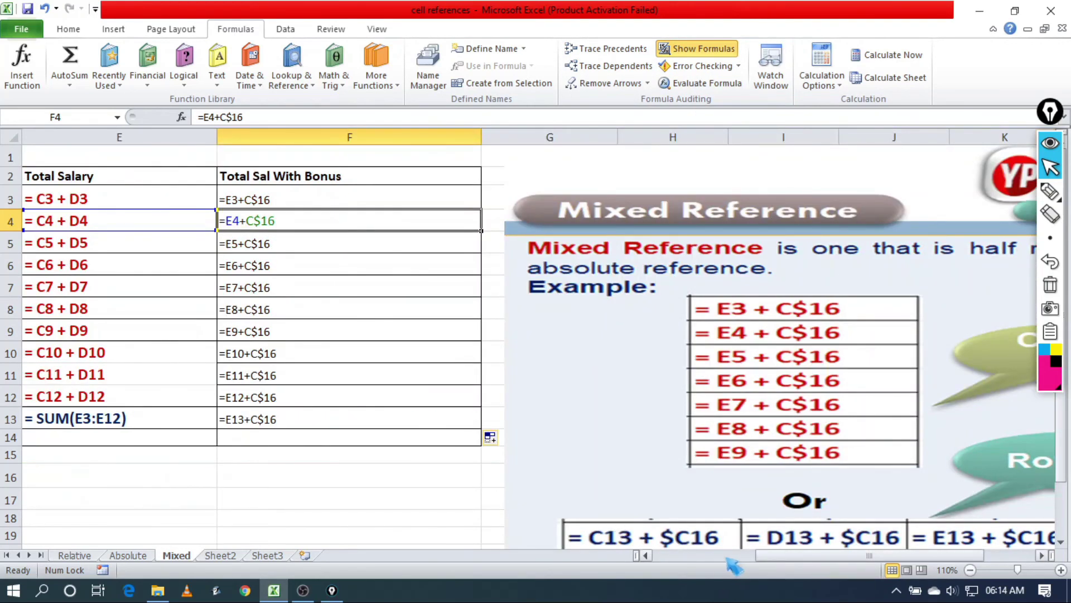
pyautogui.moveTo(798, 555); pyautogui.dragTo(763, 555)
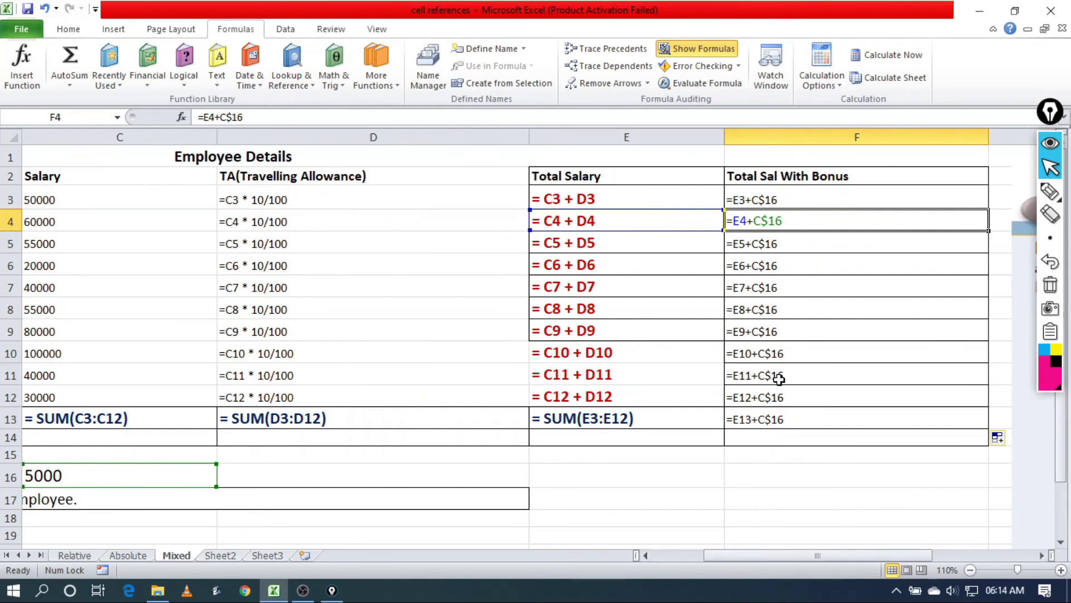
pyautogui.click(699, 49)
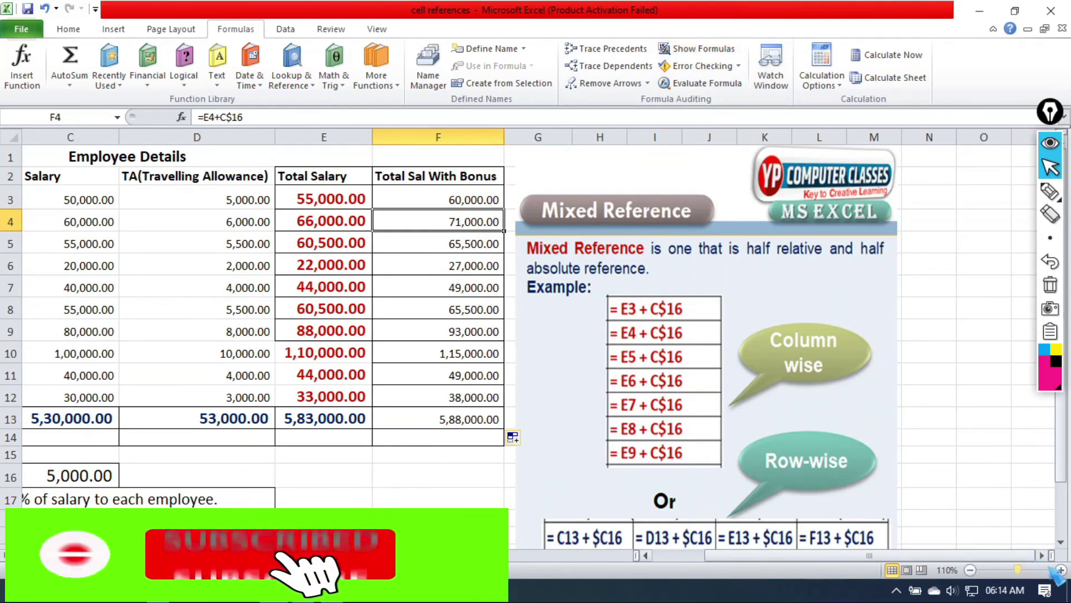
pyautogui.click(1026, 569)
pyautogui.click(970, 570)
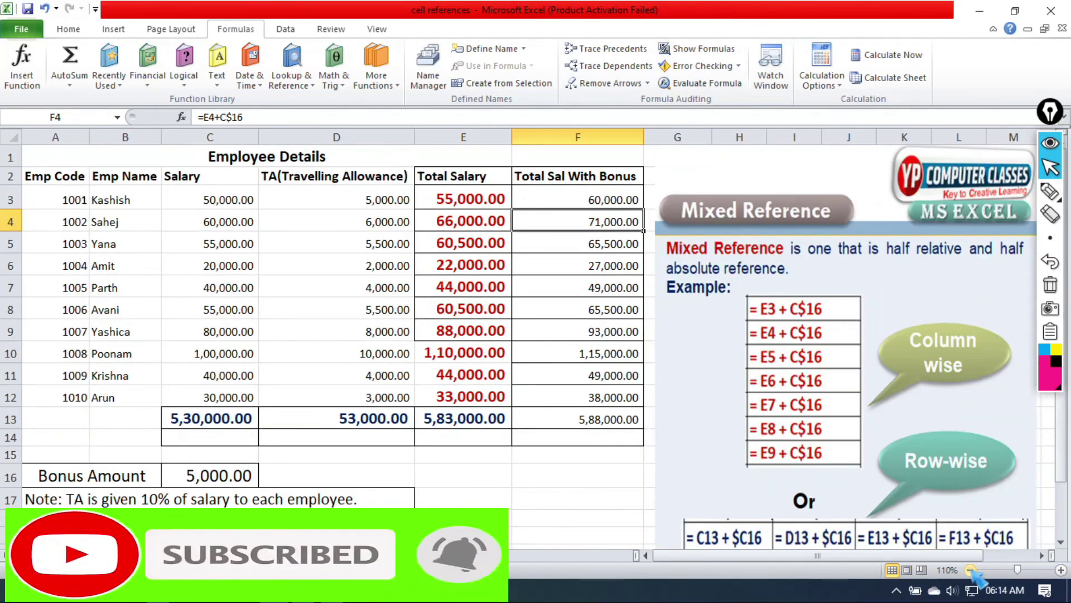
pyautogui.click(576, 243)
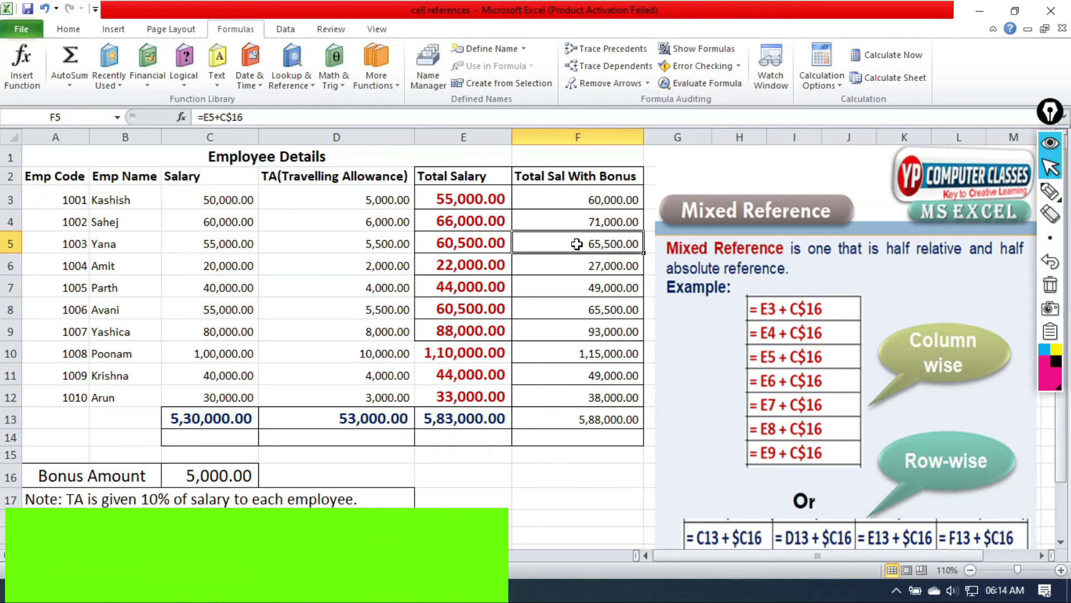
pyautogui.click(205, 437)
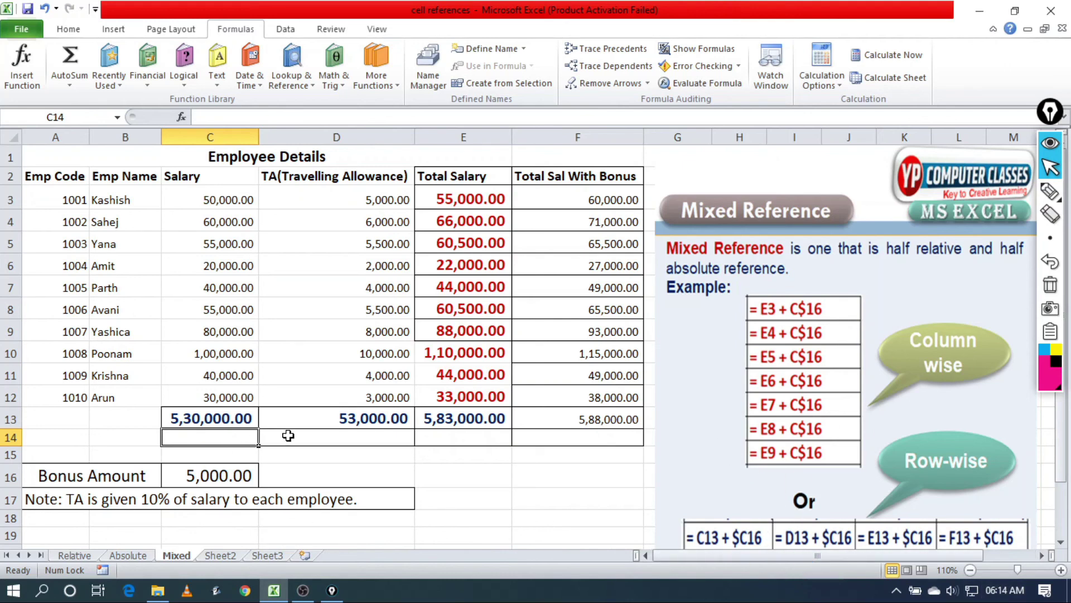
# Enter =C13+$C16 in C14 and fill it across to F14
pyautogui.write('=')
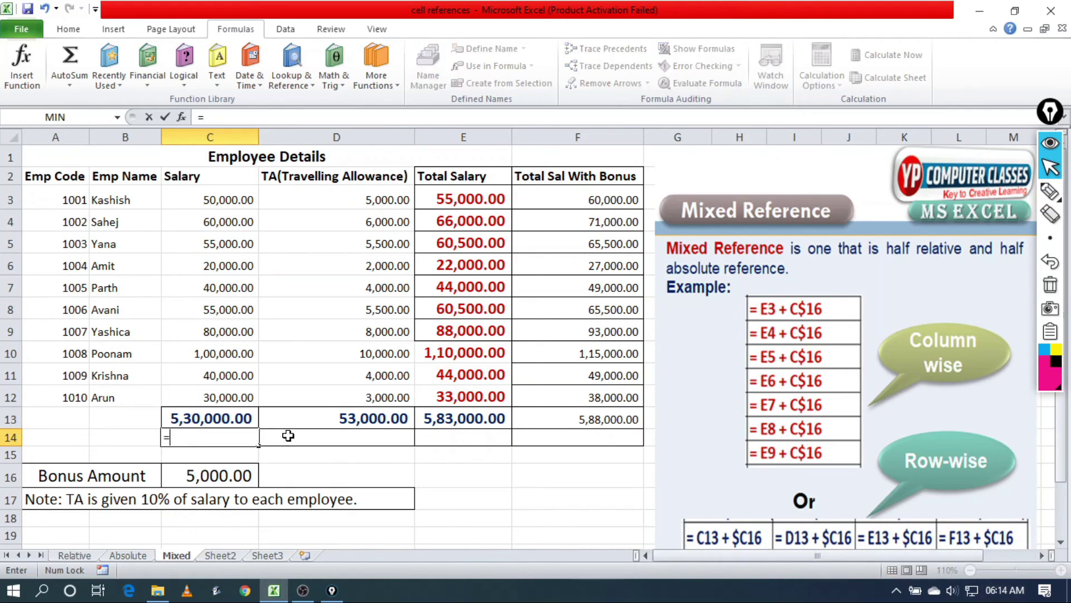
pyautogui.write('c')
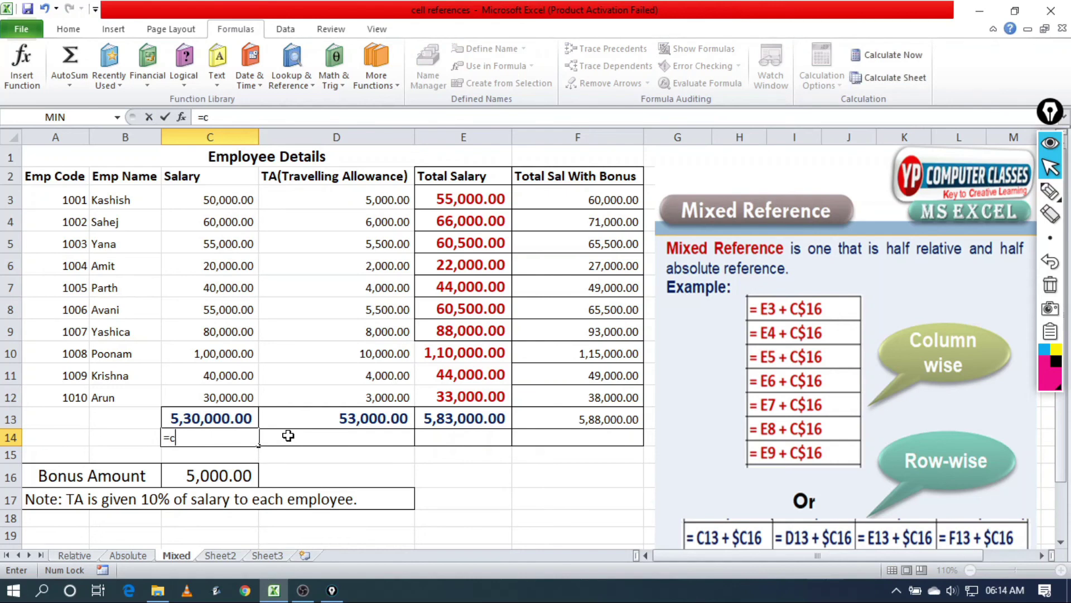
pyautogui.write('13+$c')
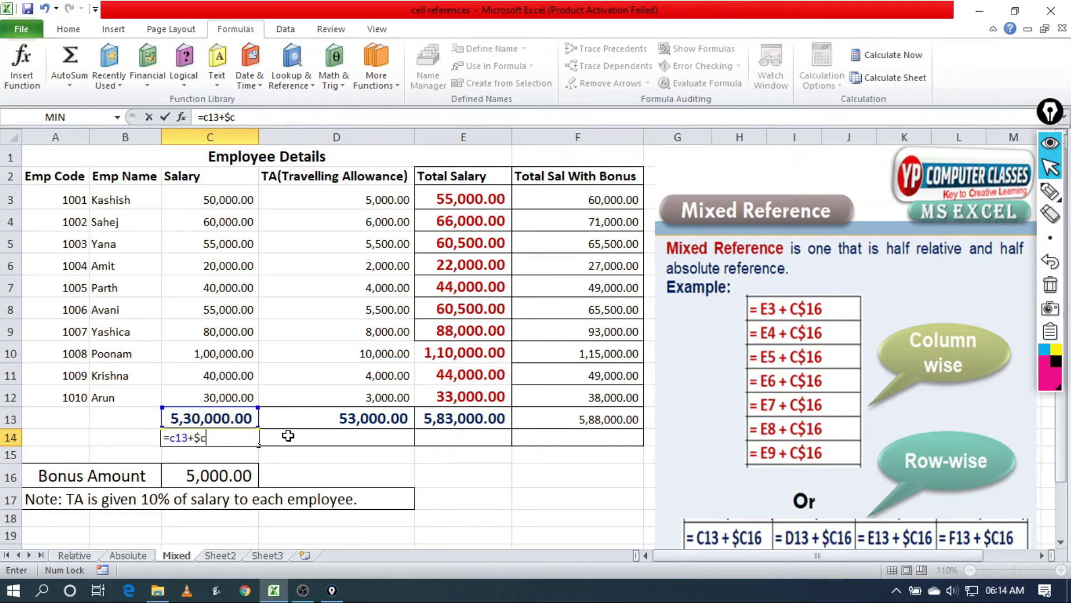
pyautogui.write('16')
pyautogui.press('Return')
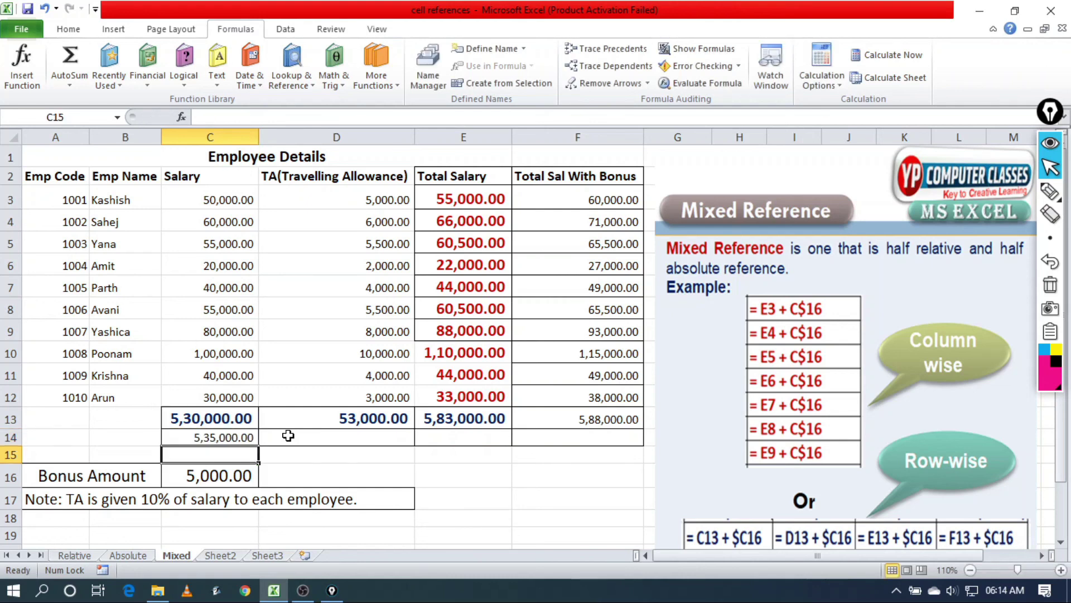
pyautogui.click(223, 440)
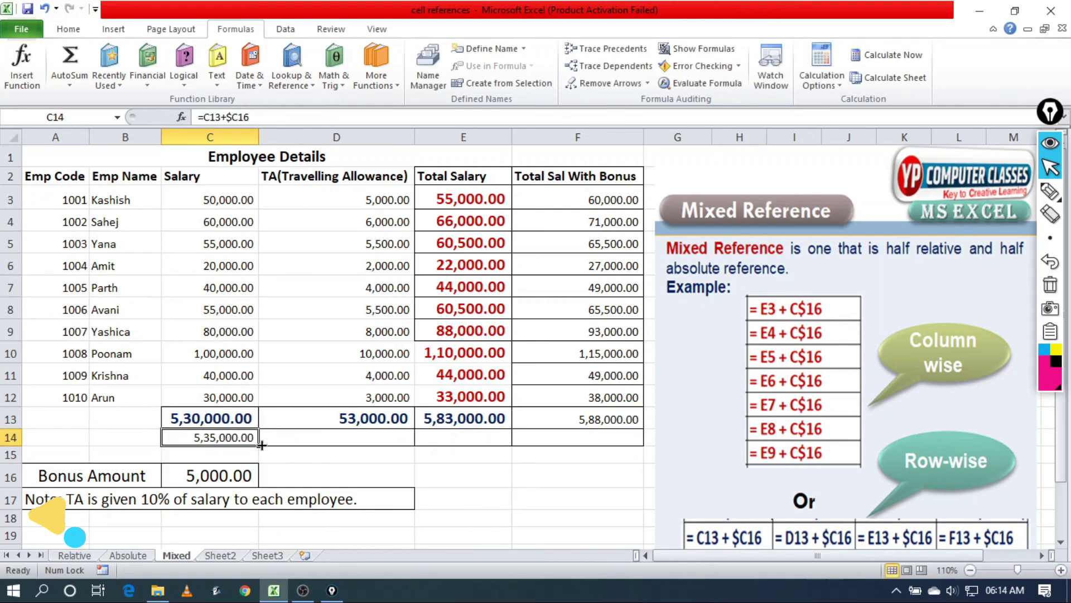
pyautogui.moveTo(259, 444); pyautogui.dragTo(602, 449)
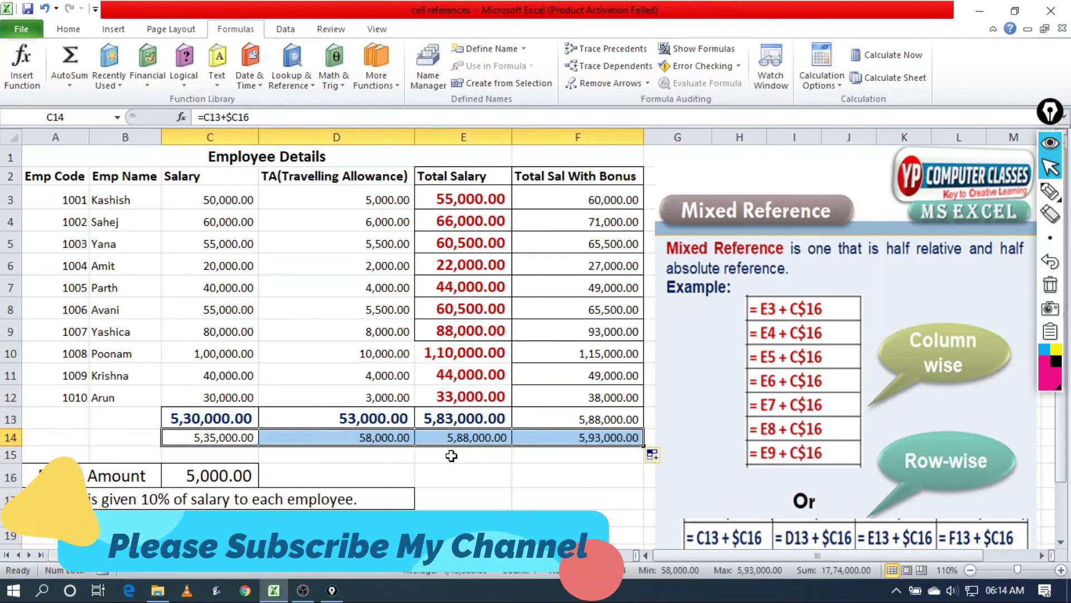
# Verify D14, E14 and F14 show 58,000.00, 5,88,000.00 and 5,93,000.00
pyautogui.click(377, 440)
pyautogui.click(479, 437)
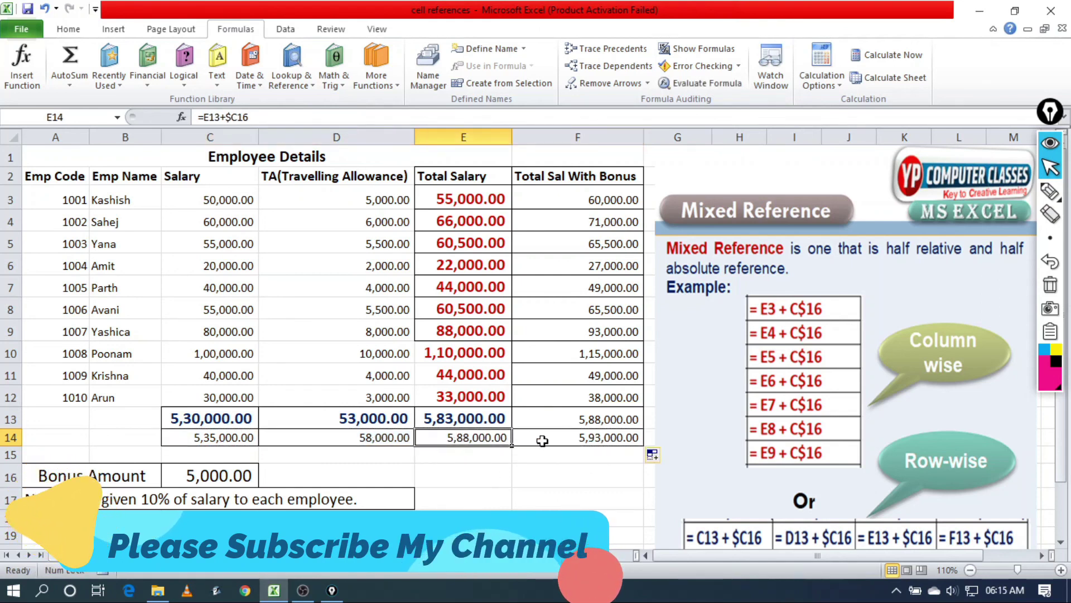
pyautogui.click(551, 440)
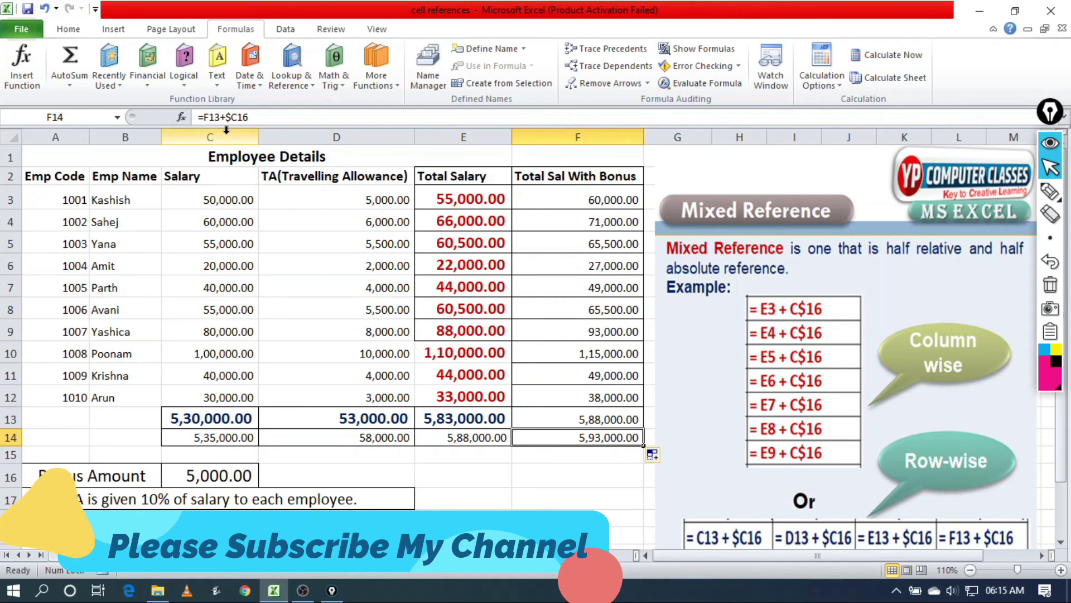
pyautogui.click(365, 438)
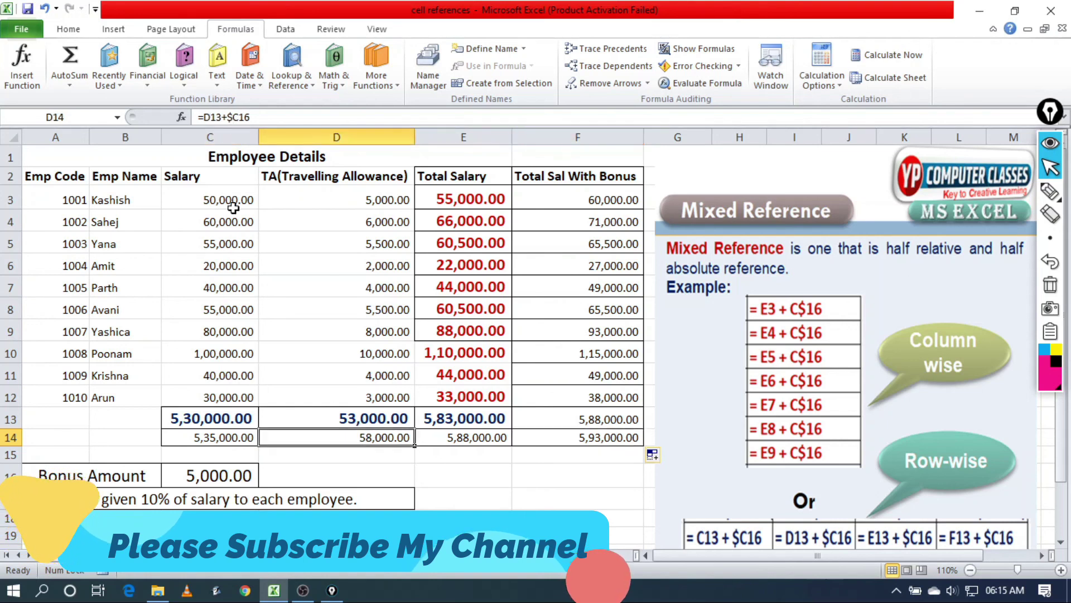
pyautogui.click(456, 437)
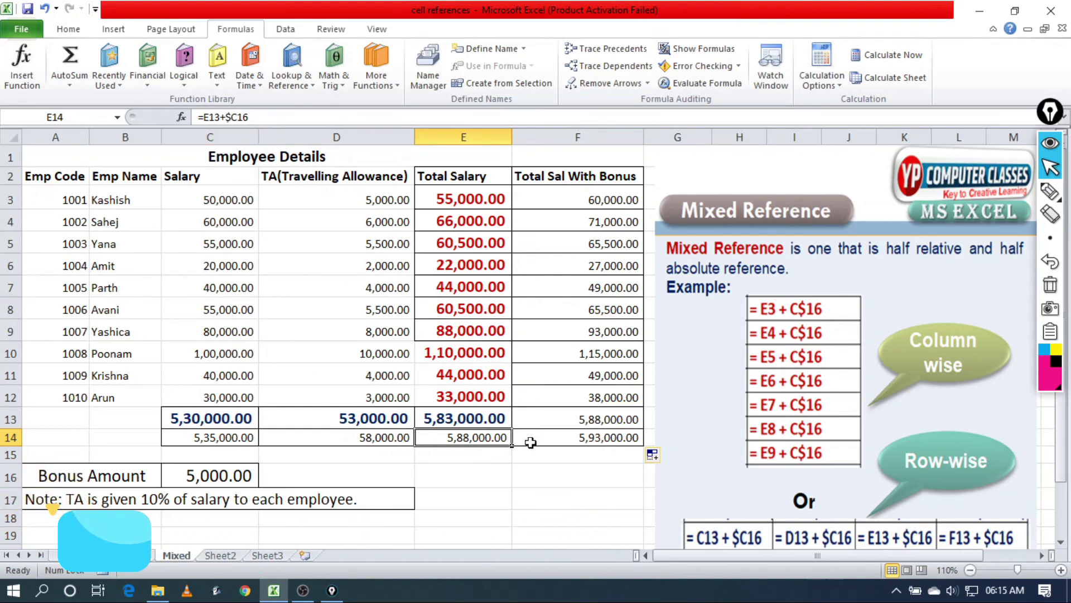
pyautogui.click(525, 496)
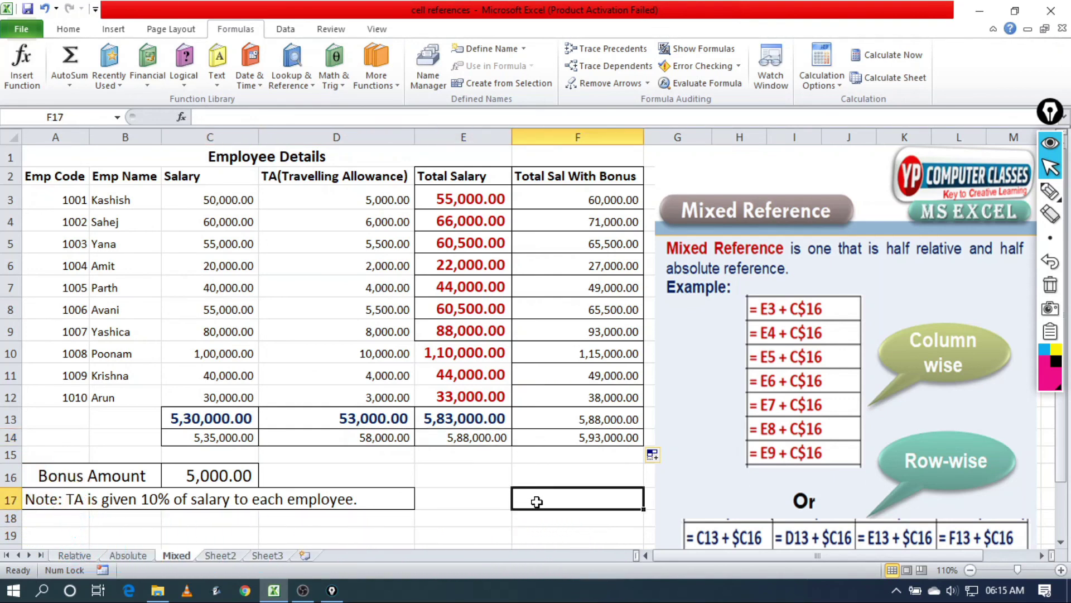
# Review the Total Sal With Bonus formulas in F3:F13, confirming F13 holds =E13+C$16 (5,88,000.00)
pyautogui.moveTo(159, 523); pyautogui.dragTo(575, 522)
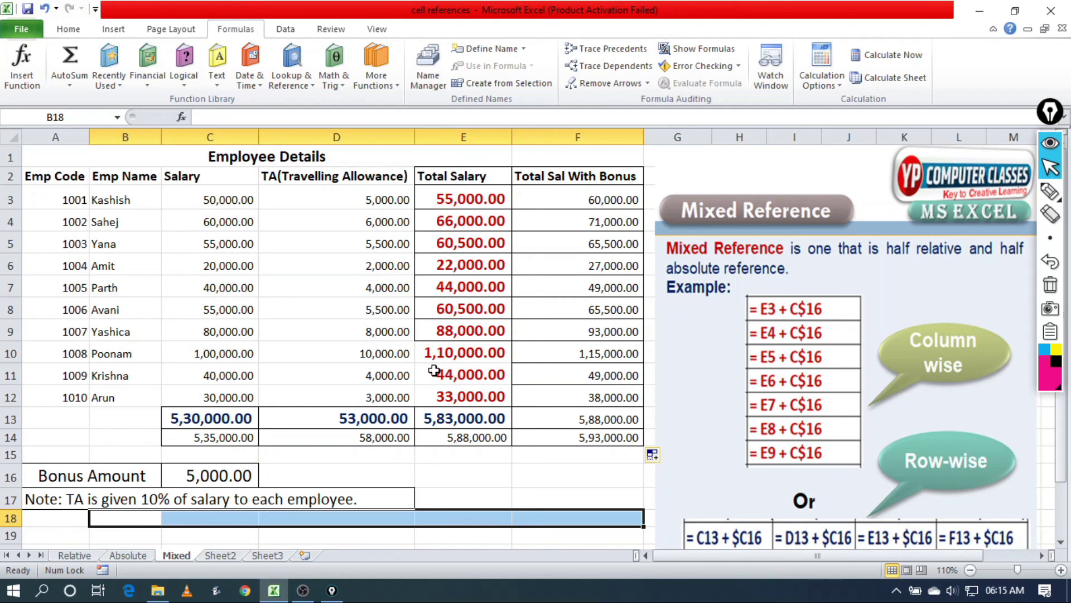
pyautogui.moveTo(584, 204); pyautogui.dragTo(606, 415)
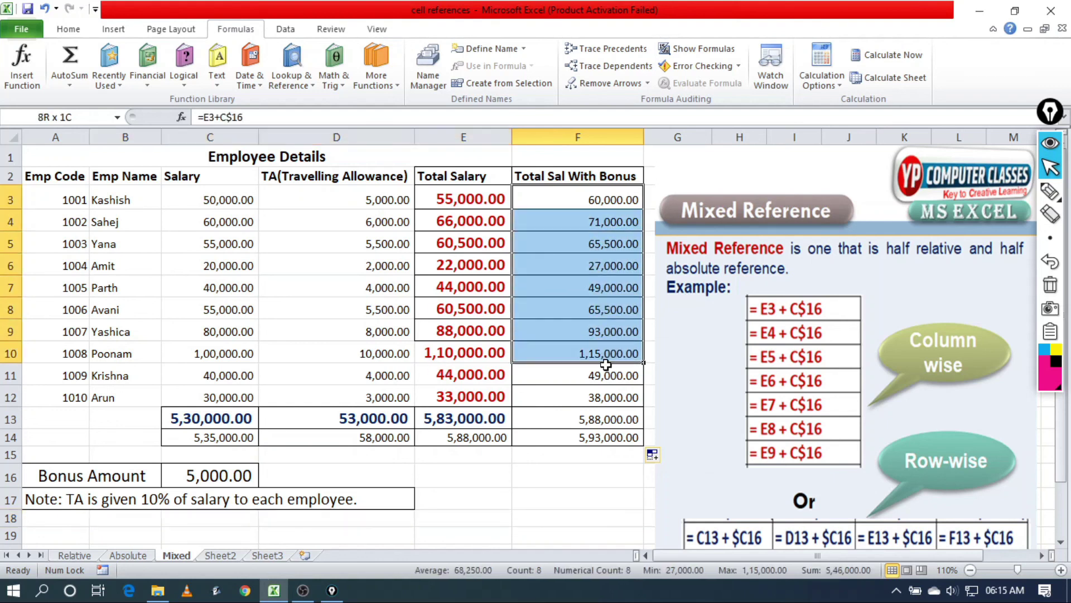
pyautogui.click(606, 415)
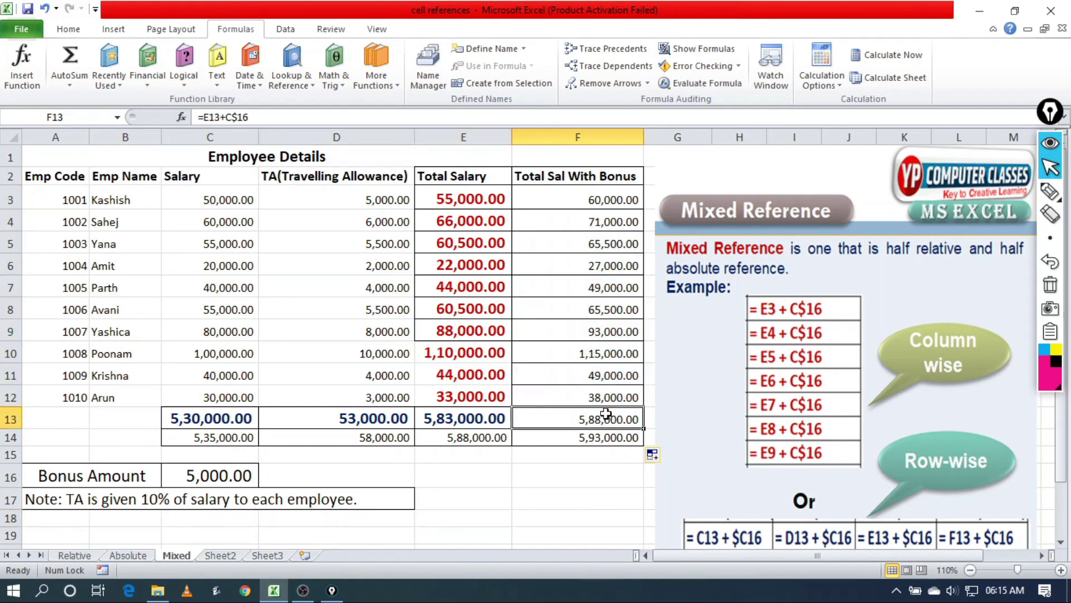